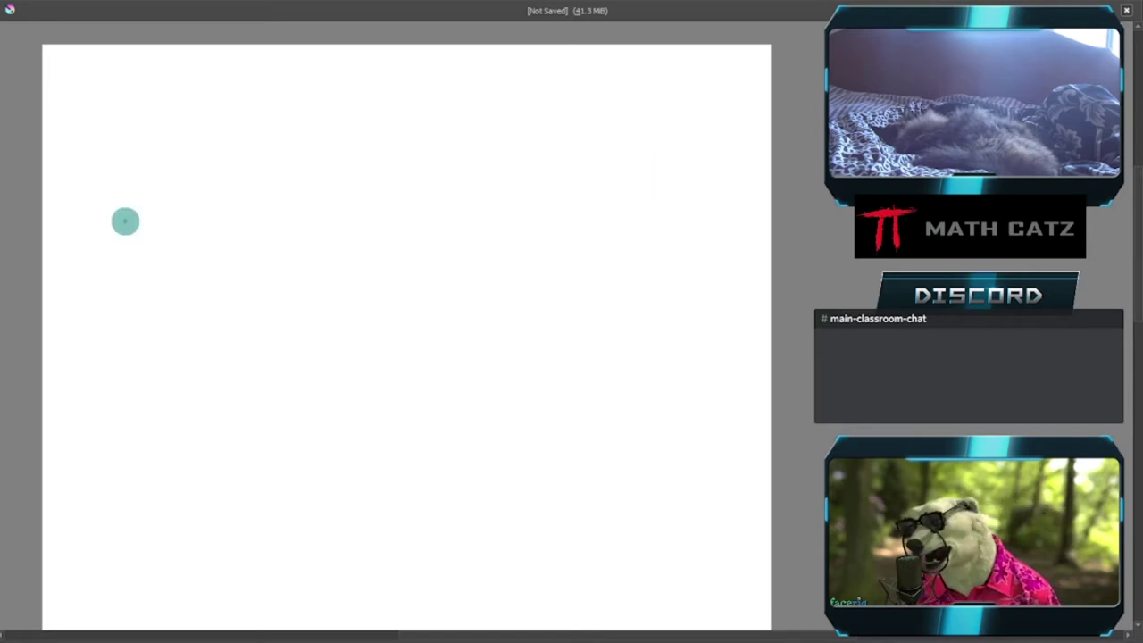
Handwrite 'Topic 5' at the top left and underline it, then add an underlined 'B1' beside it
left_click(130, 80)
mouse_move(117, 70)
left_mouse_down()
mouse_move(140, 64)
mouse_move(127, 106)
left_mouse_up()
left_click_drag(138, 79, 144, 110)
mouse_move(144, 84)
left_mouse_down()
mouse_move(173, 91)
mouse_move(211, 88)
left_mouse_up()
left_click_drag(116, 116, 238, 108)
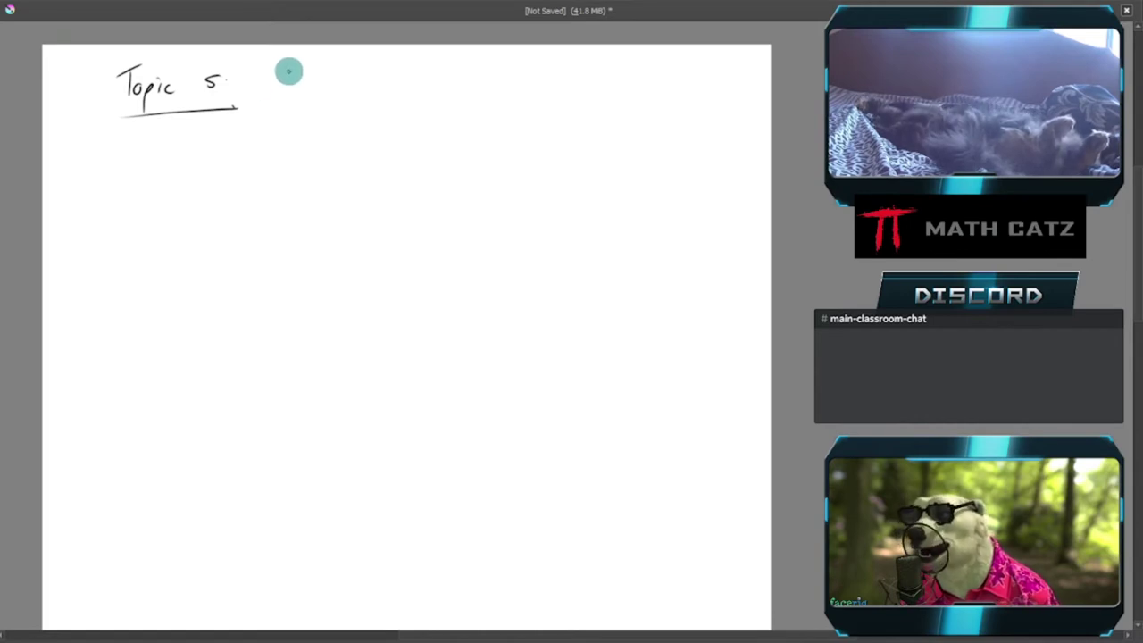
mouse_move(289, 70)
left_mouse_down()
mouse_move(316, 92)
mouse_move(299, 103)
mouse_move(316, 102)
left_mouse_up()
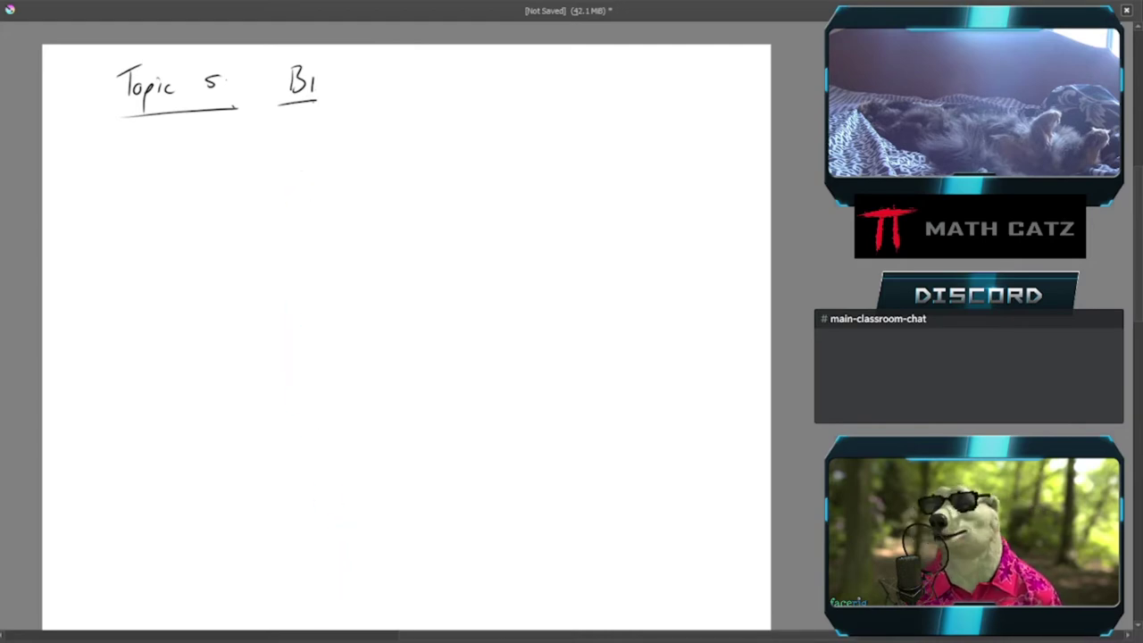
Go to page 242 of the Statistics for Psychology textbook, scroll to the exercise table, then return to the whiteboard
mouse_move(239, 638)
left_click(400, 632)
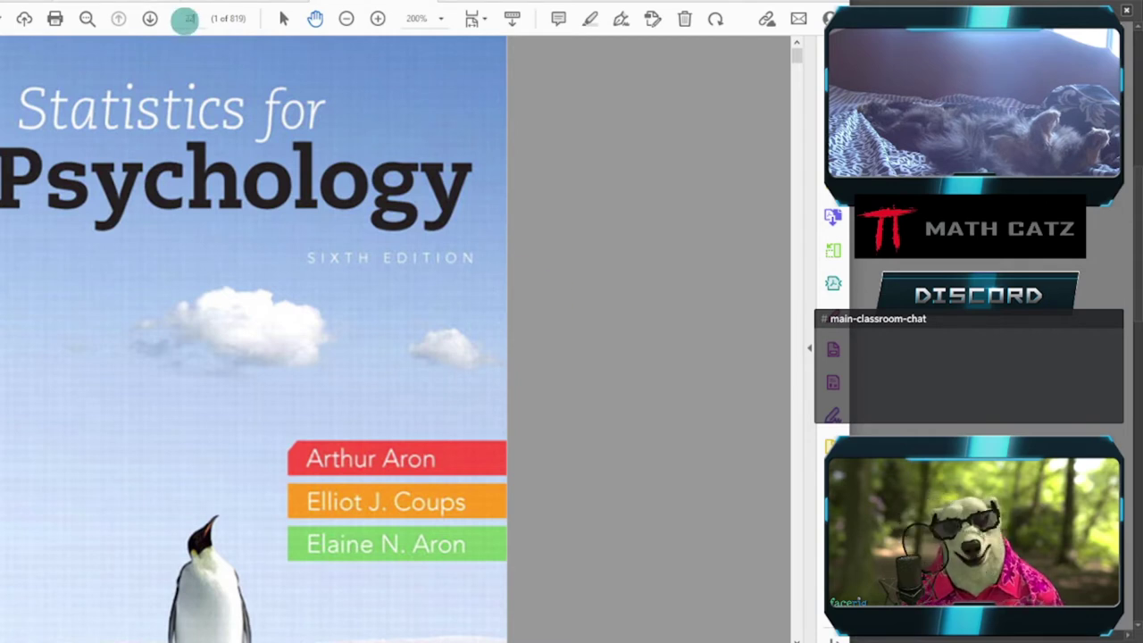
type("242")
key("Return")
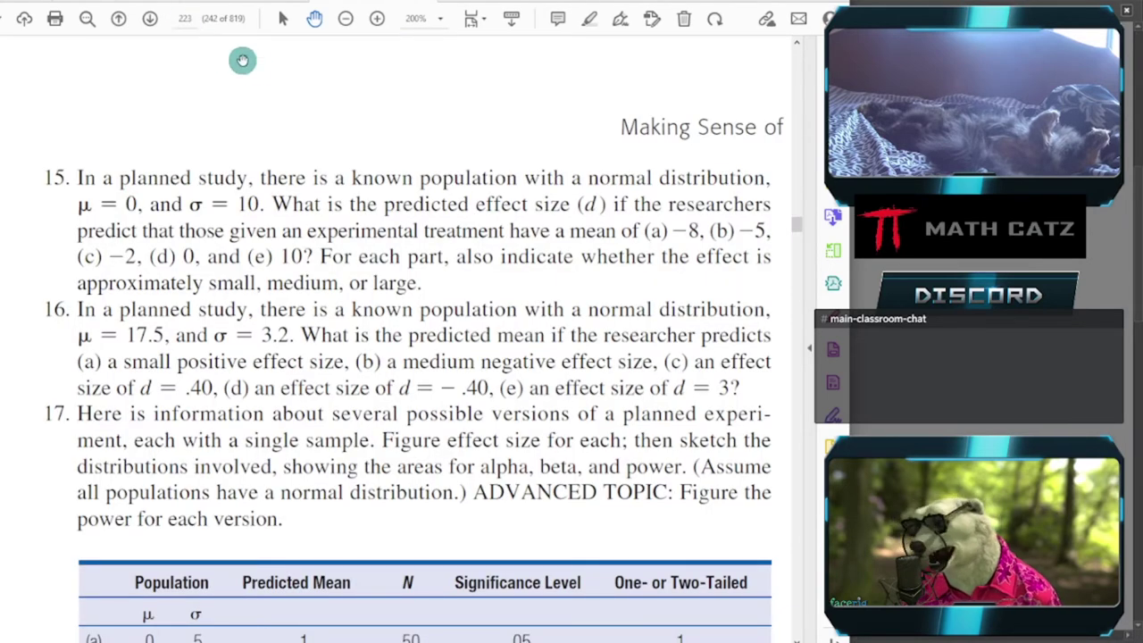
scroll(326, 107, "down", 1)
left_click_drag(340, 152, 349, 103)
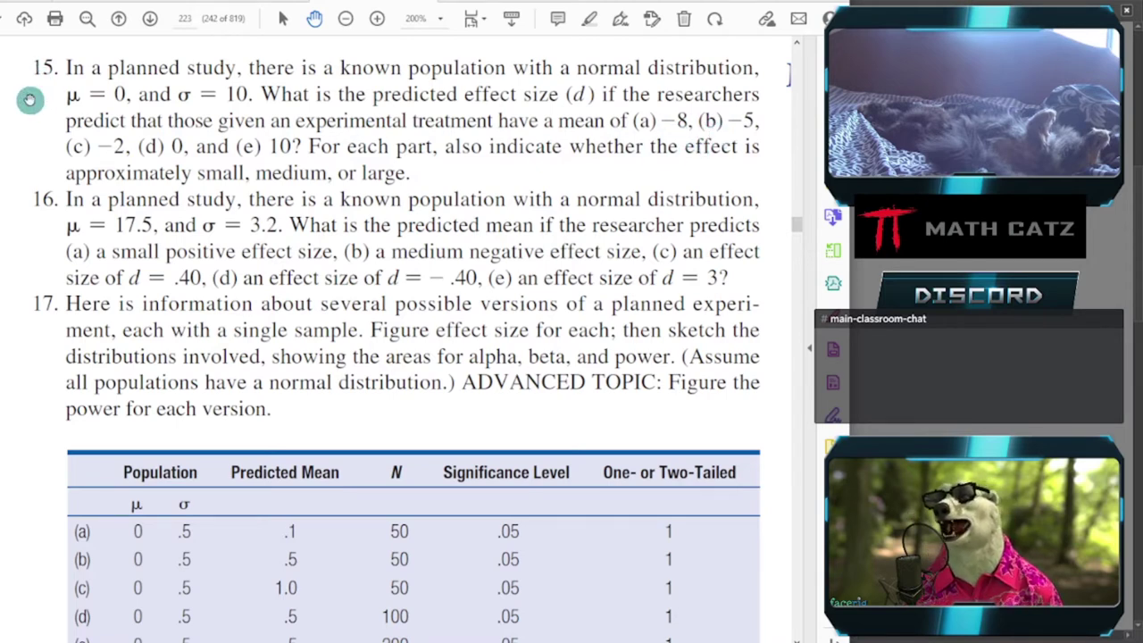
key("alt+Tab")
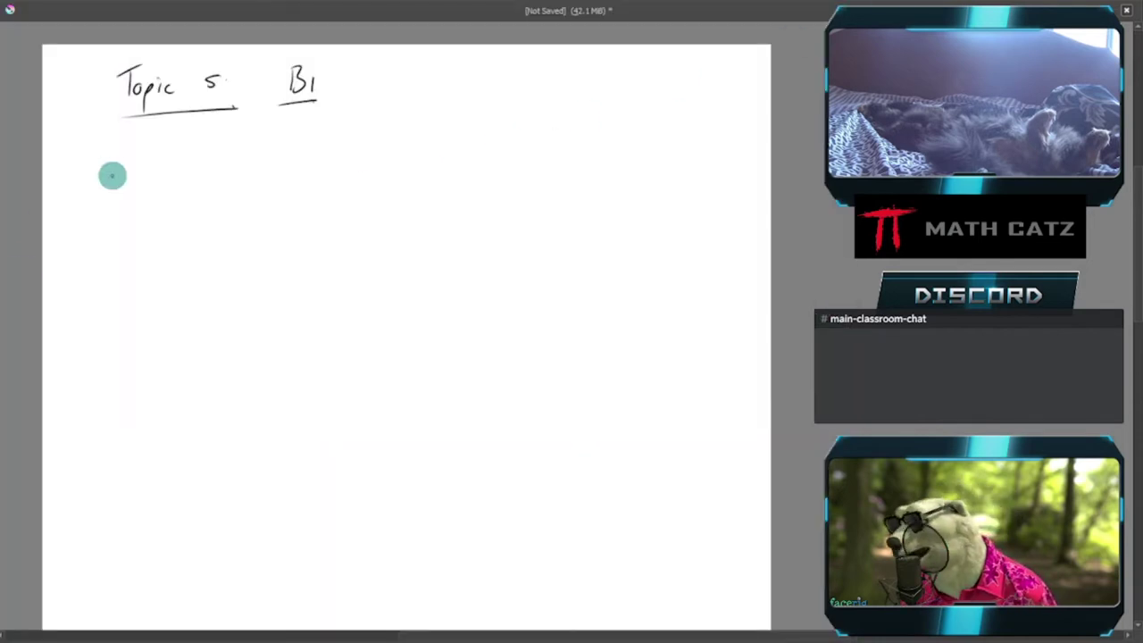
Write a circled 15 on the whiteboard and check the formulas PDF for the effect size formula
left_click_drag(116, 163, 115, 175)
mouse_move(126, 164)
left_mouse_down()
mouse_move(112, 184)
mouse_move(126, 153)
mouse_move(166, 180)
left_mouse_up()
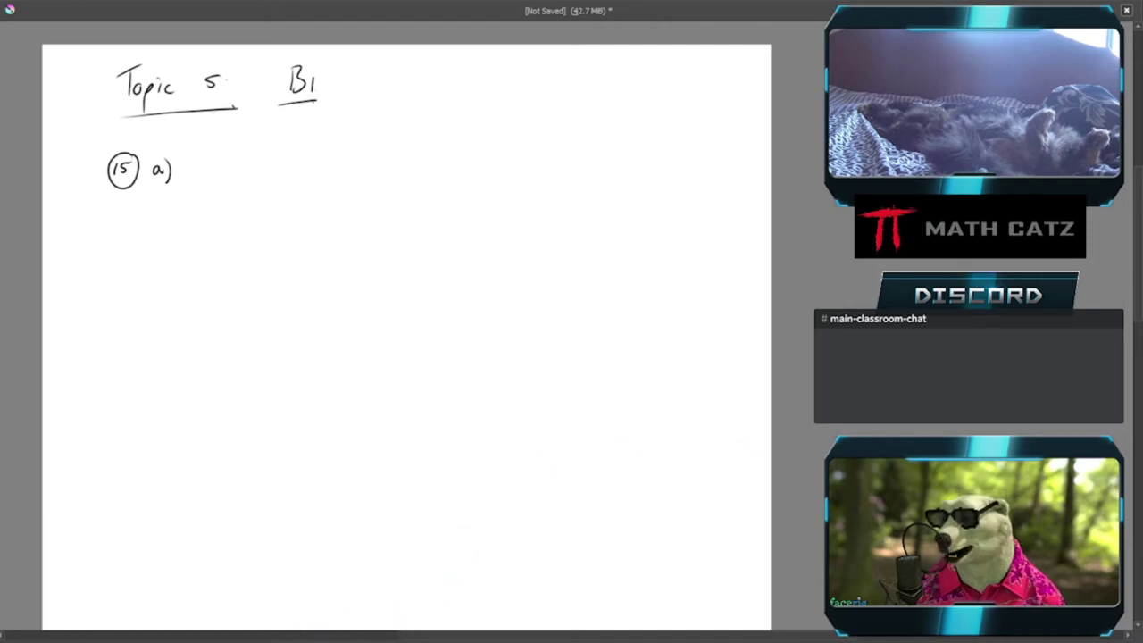
mouse_move(295, 639)
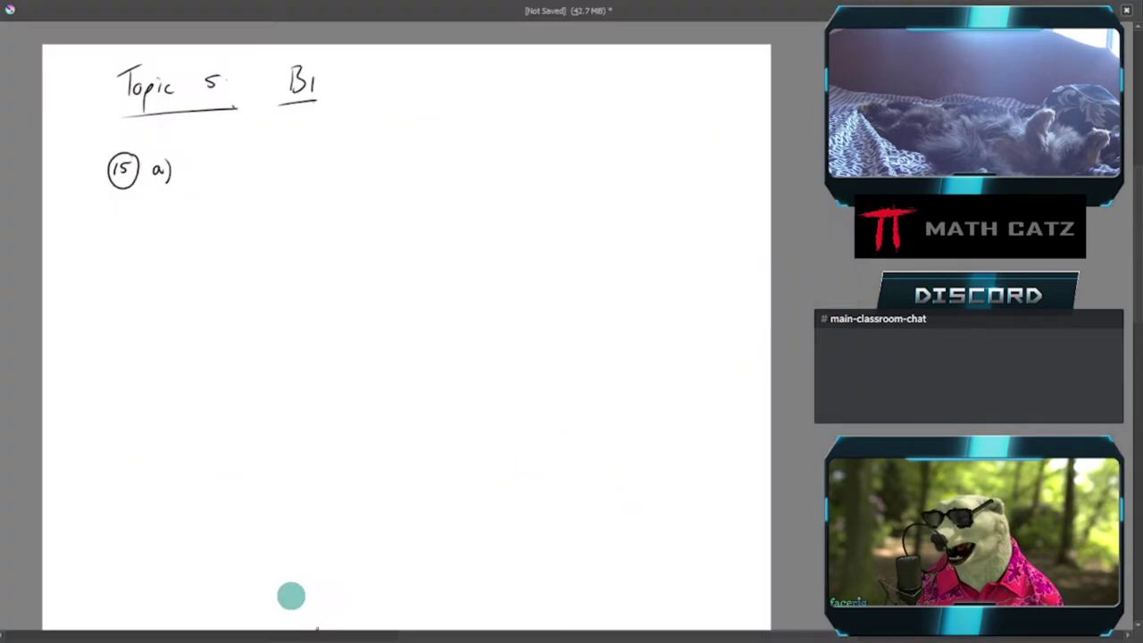
left_click(292, 602)
left_click_drag(528, 185, 454, 188)
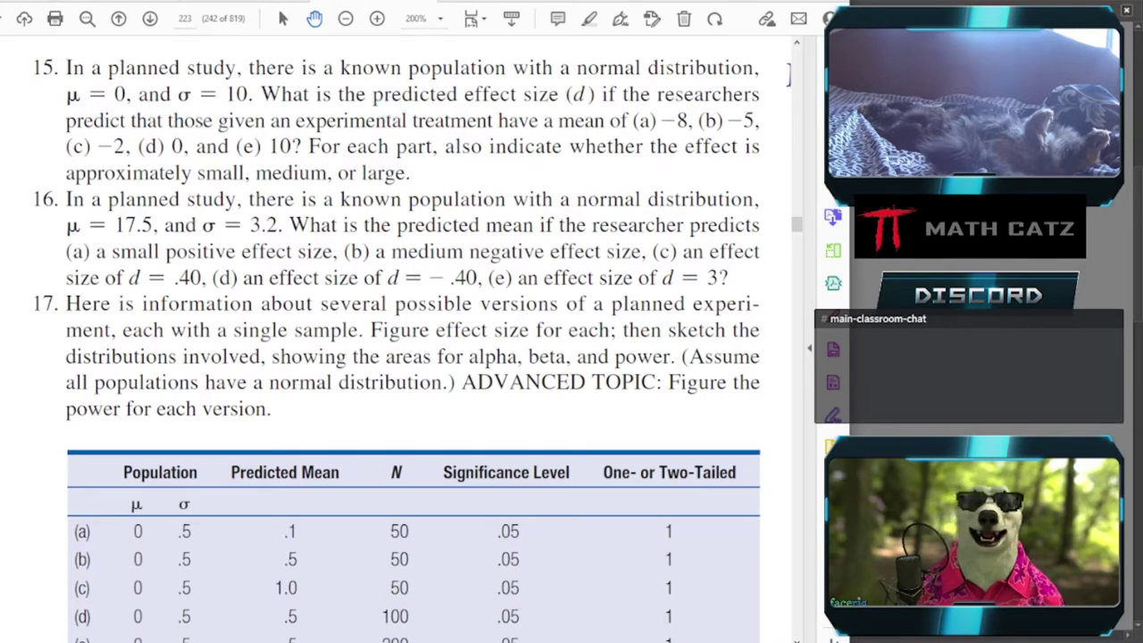
key("alt+Tab")
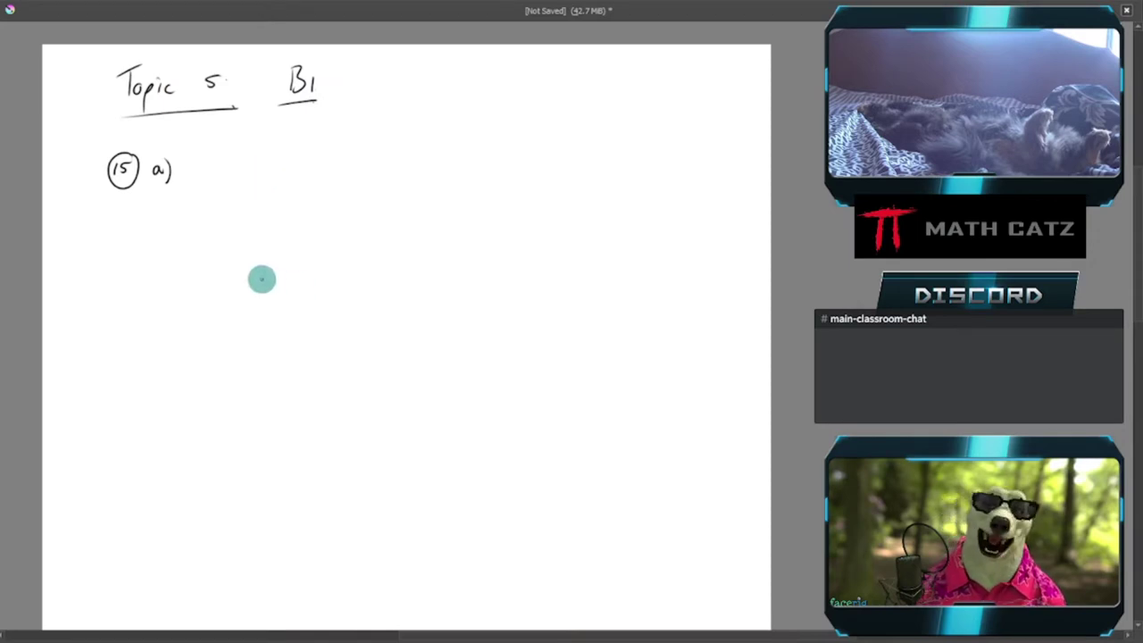
Handwrite d = (−8 − 0)/10 = −0.8 for part a)
mouse_move(214, 169)
left_mouse_down()
mouse_move(223, 179)
mouse_move(247, 166)
left_mouse_up()
mouse_move(236, 172)
left_mouse_down()
mouse_move(275, 150)
mouse_move(328, 147)
mouse_move(335, 162)
left_mouse_up()
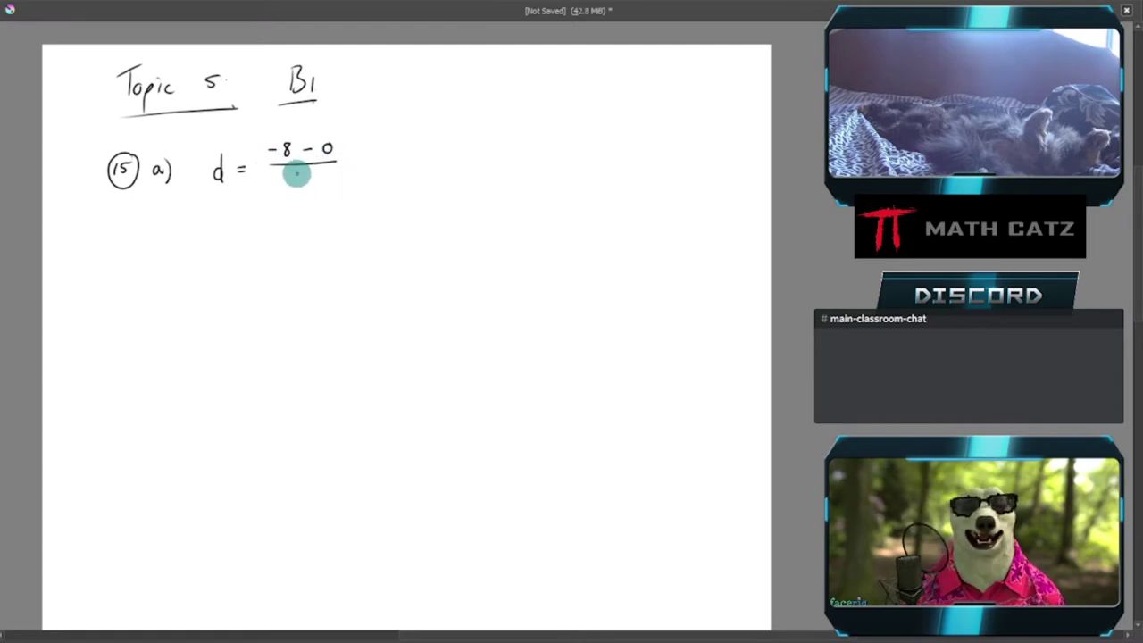
left_click_drag(298, 173, 298, 182)
left_click_drag(305, 174, 306, 175)
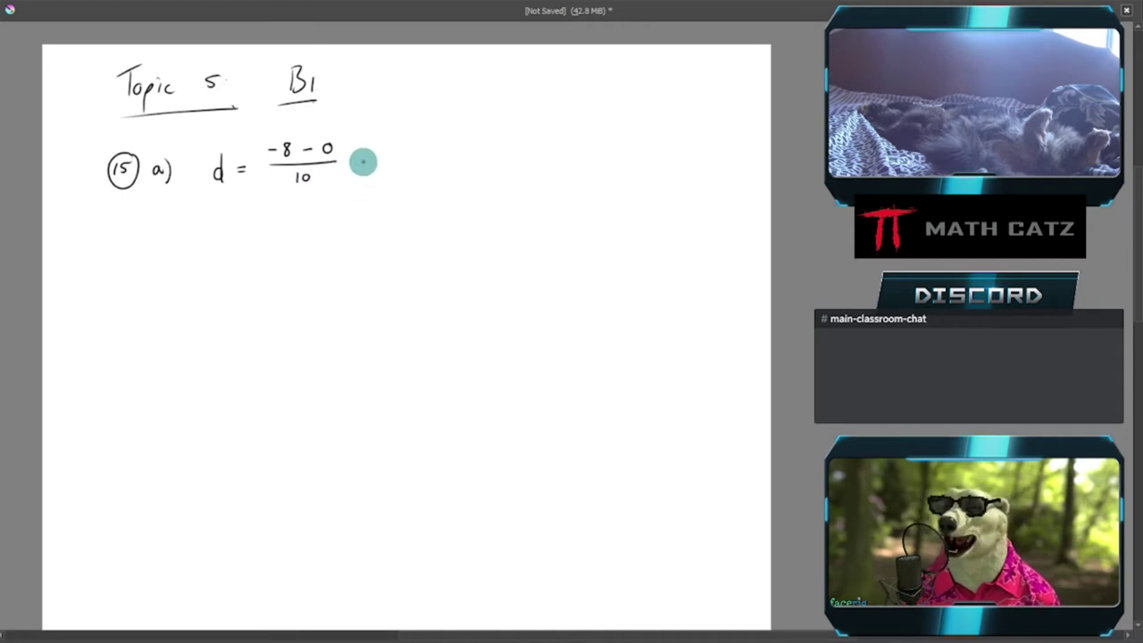
left_click_drag(365, 161, 374, 162)
left_click_drag(365, 166, 430, 162)
left_click(421, 166)
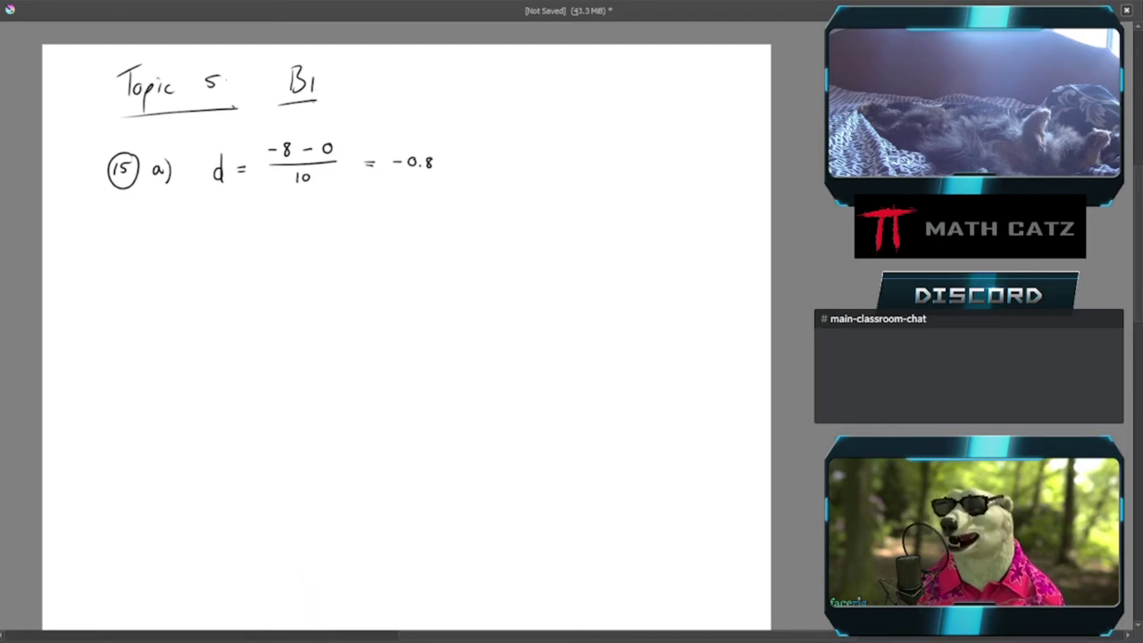
Look up Cohen's effect size conventions in Table 6-2 on textbook page 186, then return to the whiteboard
mouse_move(284, 638)
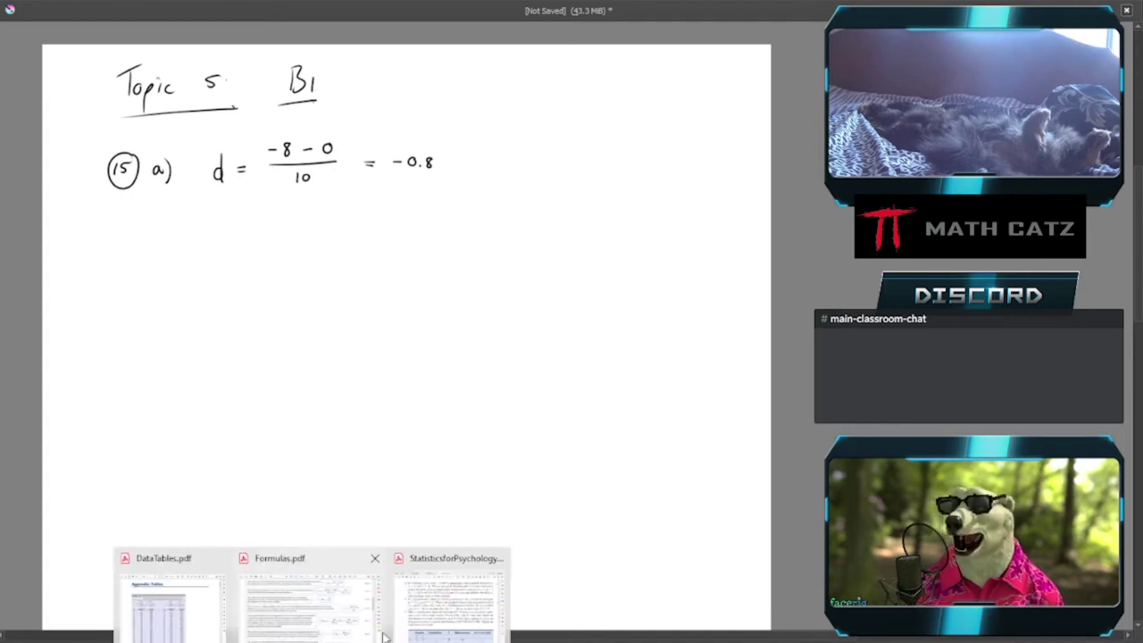
left_click(451, 594)
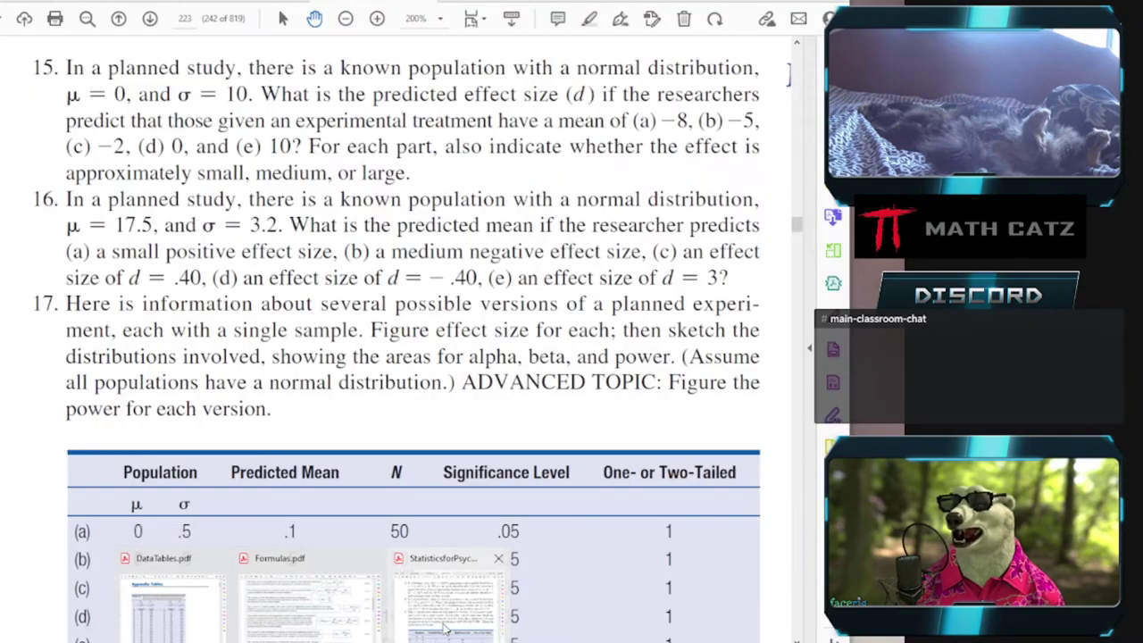
left_click(183, 18)
type("186")
key("Return")
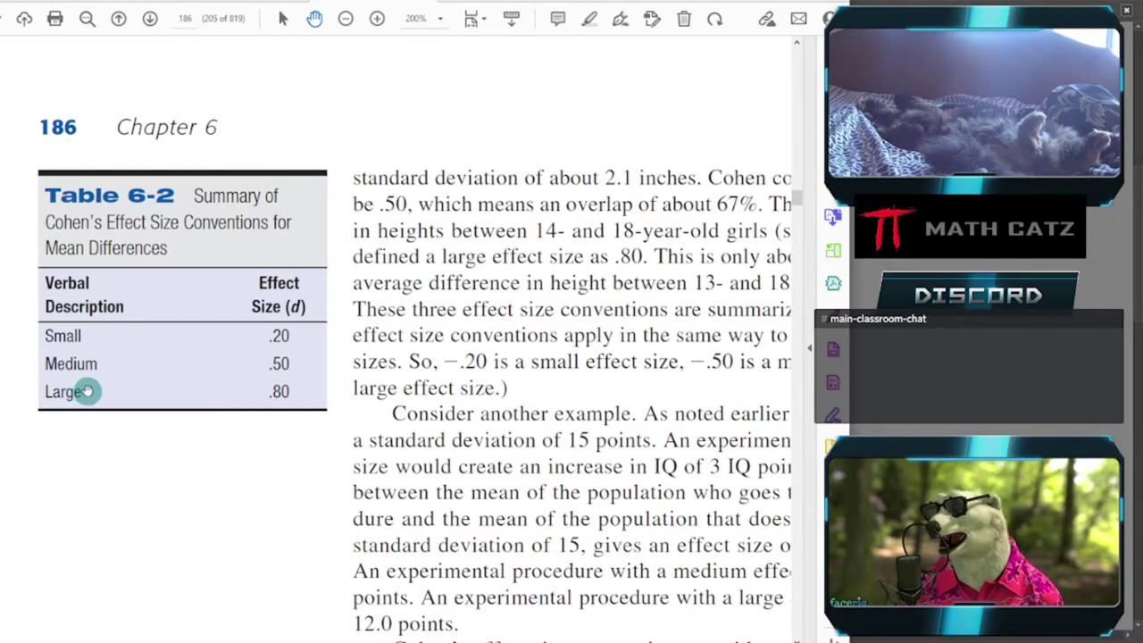
key("alt+Tab")
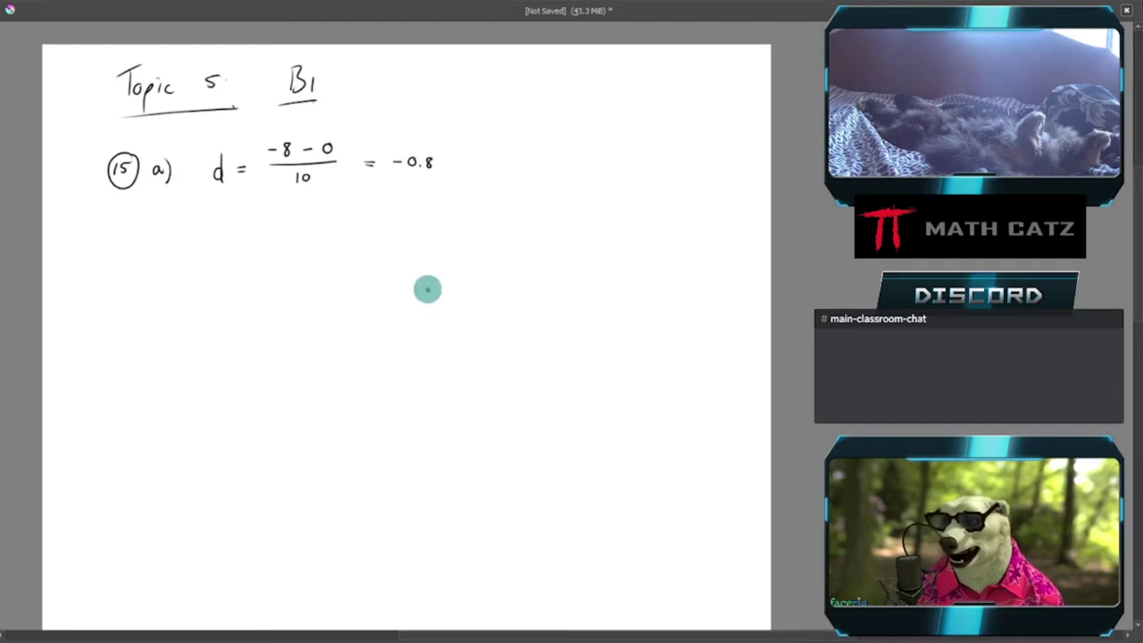
Label the −0.8 result 'Large.' and write 'b)' below part a)
left_click_drag(488, 145, 535, 163)
left_click(539, 163)
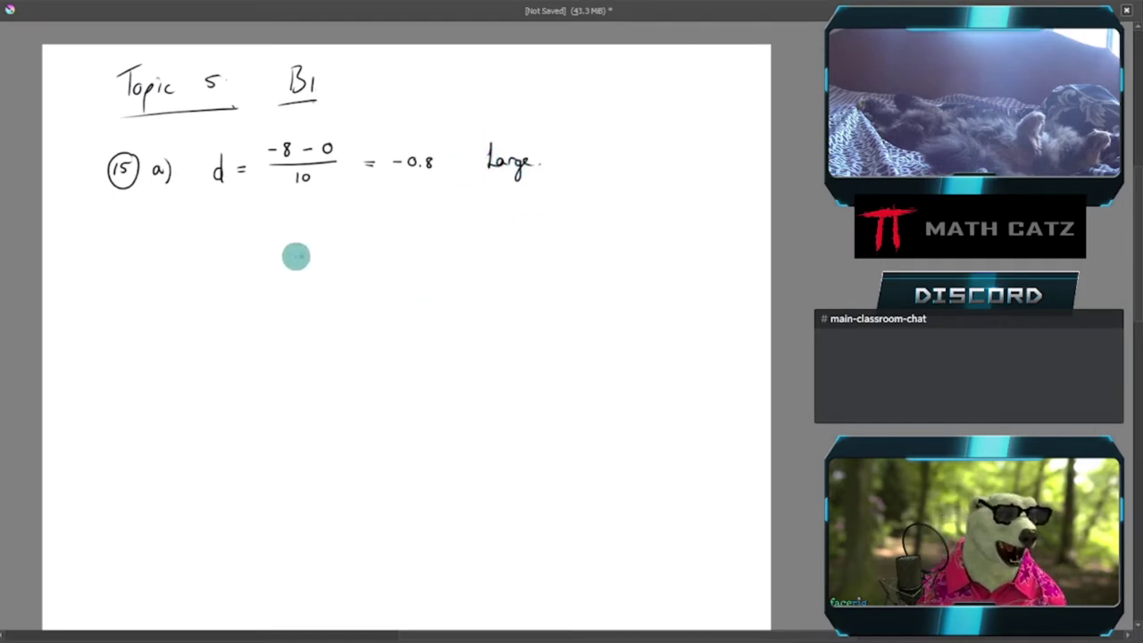
left_click_drag(151, 232, 166, 254)
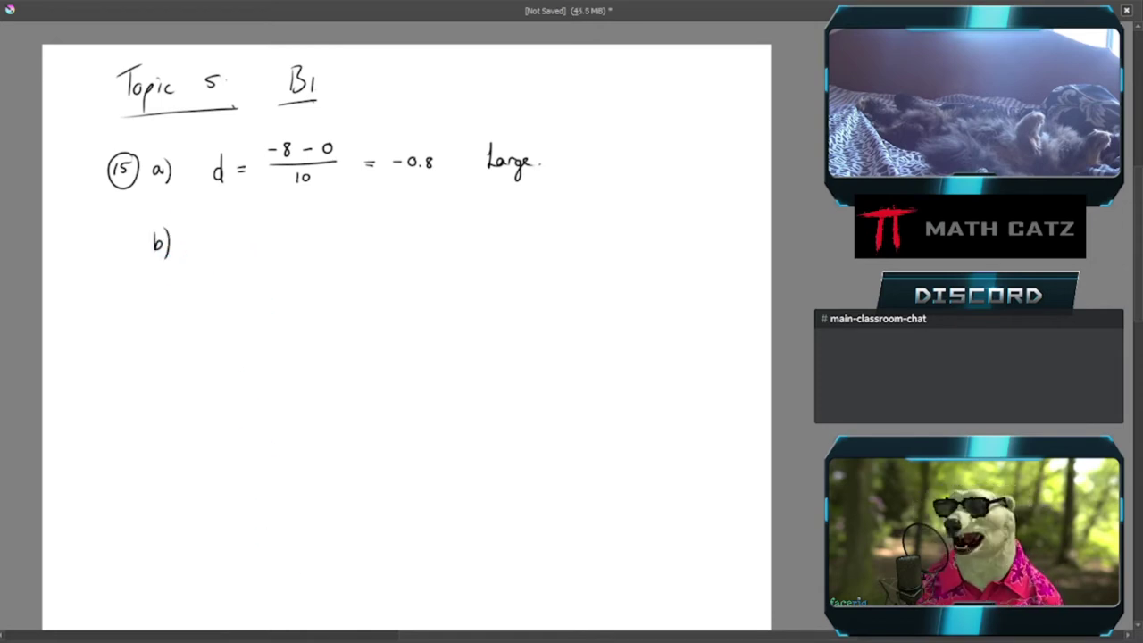
Return the textbook to page 223 showing table rows (a)–(e), then switch back to the whiteboard
mouse_move(312, 637)
left_click(400, 621)
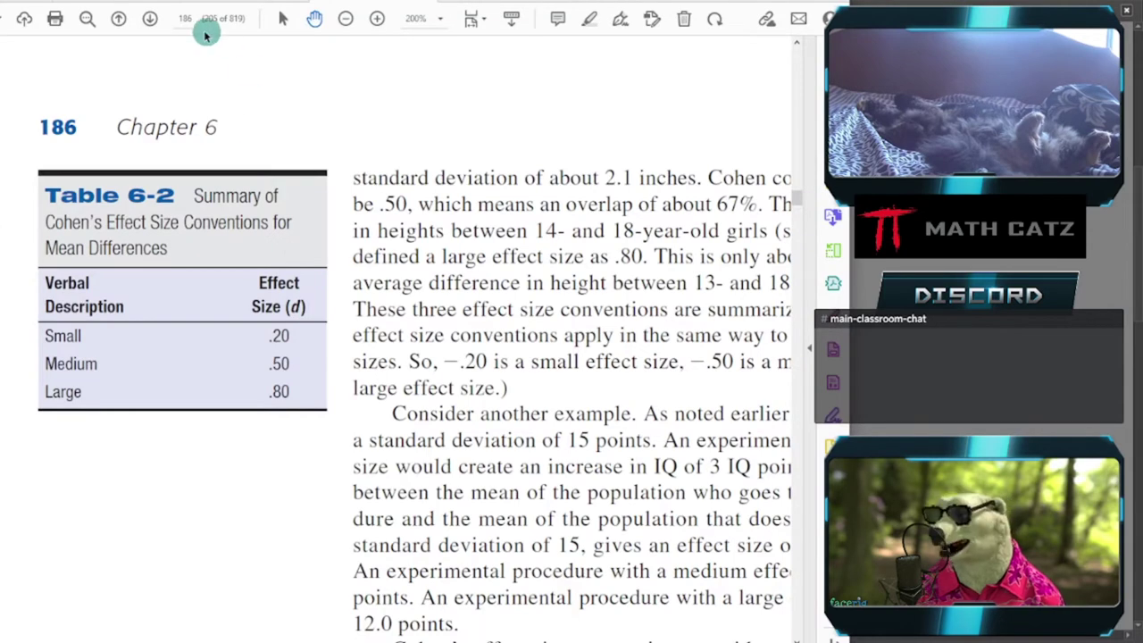
type("223")
key("Return")
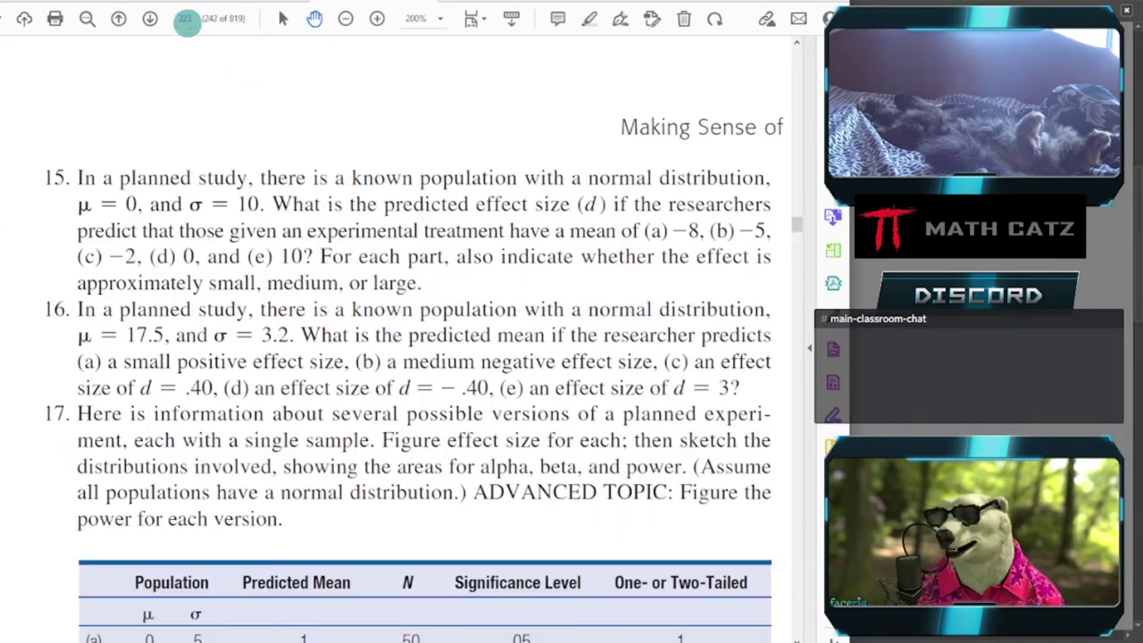
left_click_drag(359, 169, 360, 56)
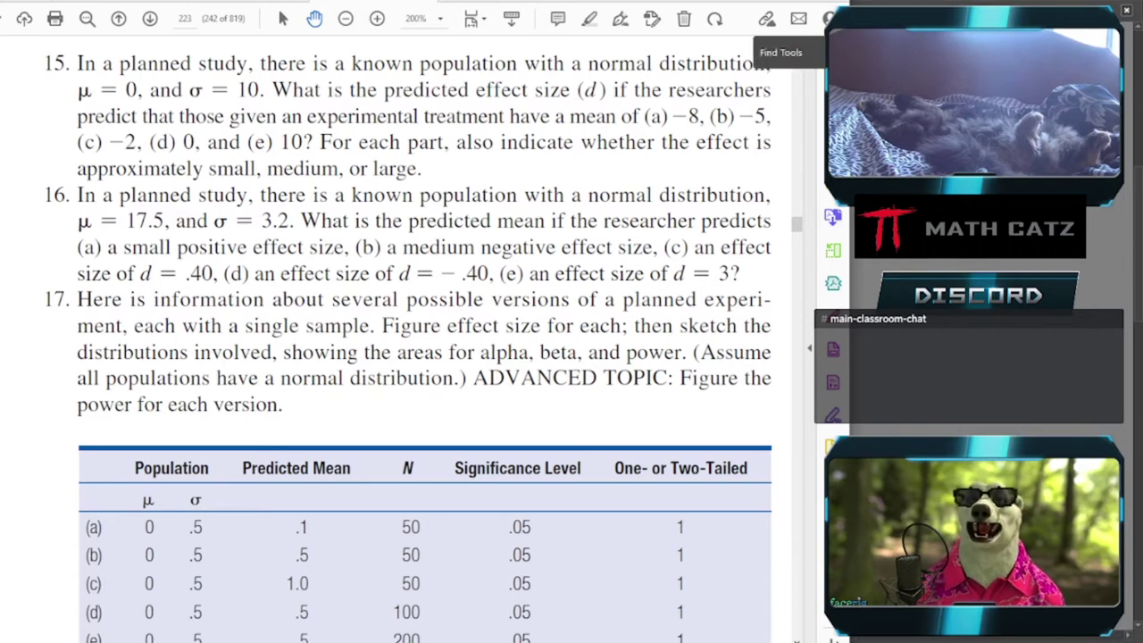
key("alt+Tab")
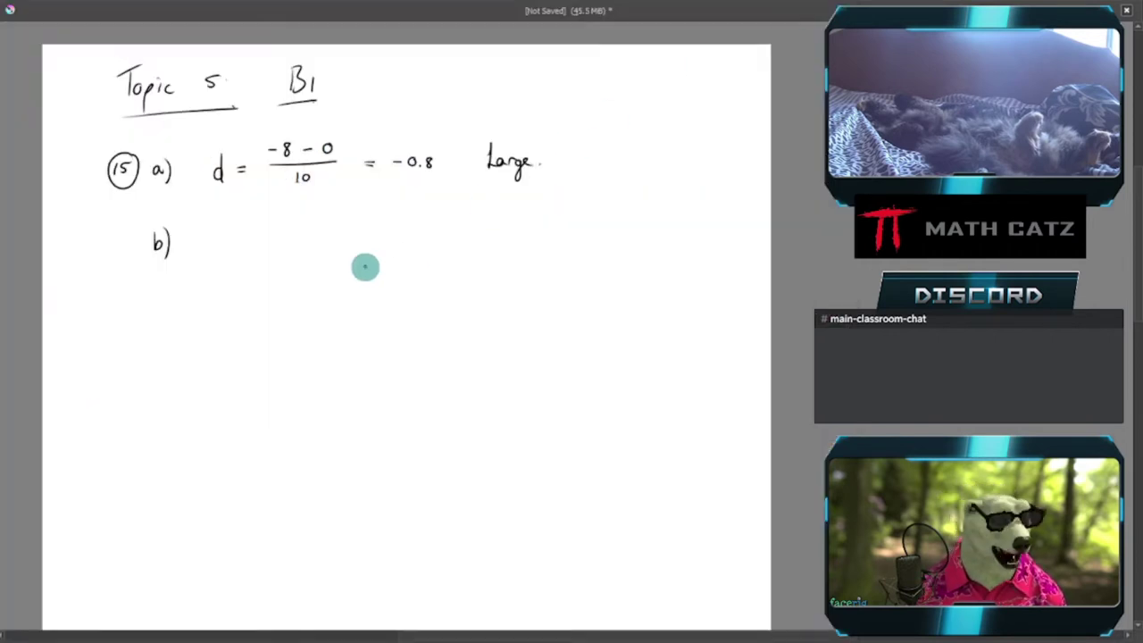
Handwrite d = (−5 − 0)/10 = −0.5 for part b) and label it 'Medium.'
mouse_move(217, 245)
left_mouse_down()
mouse_move(220, 224)
mouse_move(222, 252)
left_mouse_up()
mouse_move(229, 240)
left_mouse_down()
mouse_move(237, 246)
mouse_move(268, 225)
left_mouse_up()
mouse_move(276, 219)
left_mouse_down()
mouse_move(321, 225)
mouse_move(281, 236)
mouse_move(317, 235)
mouse_move(287, 253)
left_mouse_up()
left_click_drag(295, 244, 361, 236)
left_click_drag(351, 241, 360, 241)
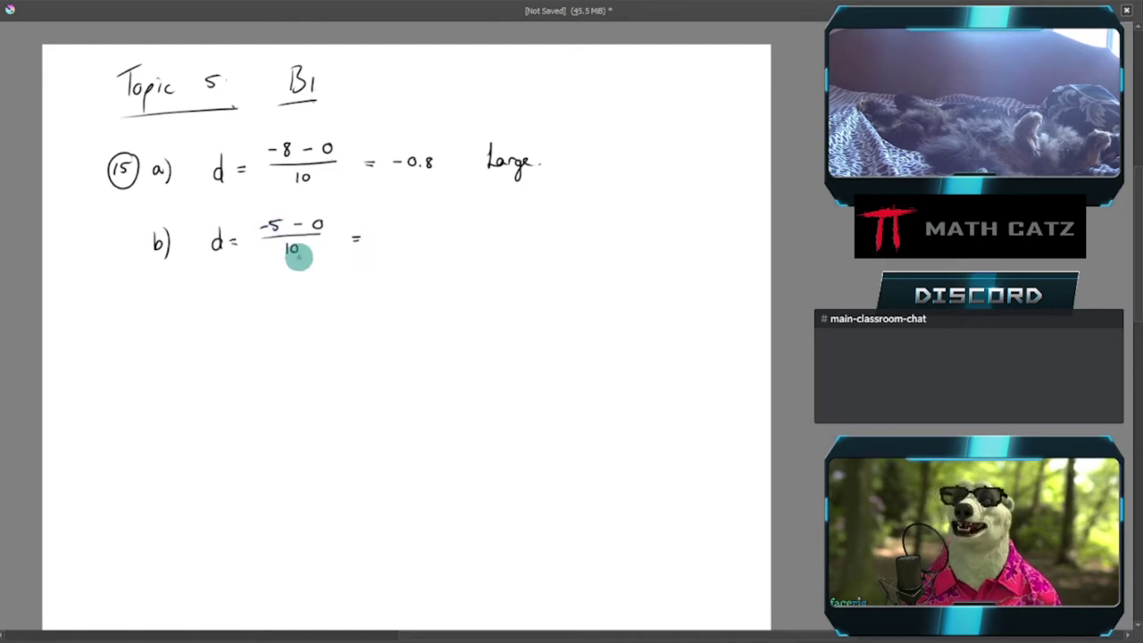
mouse_move(390, 239)
left_mouse_down()
mouse_move(482, 245)
mouse_move(518, 224)
mouse_move(553, 241)
left_mouse_up()
left_click(416, 241)
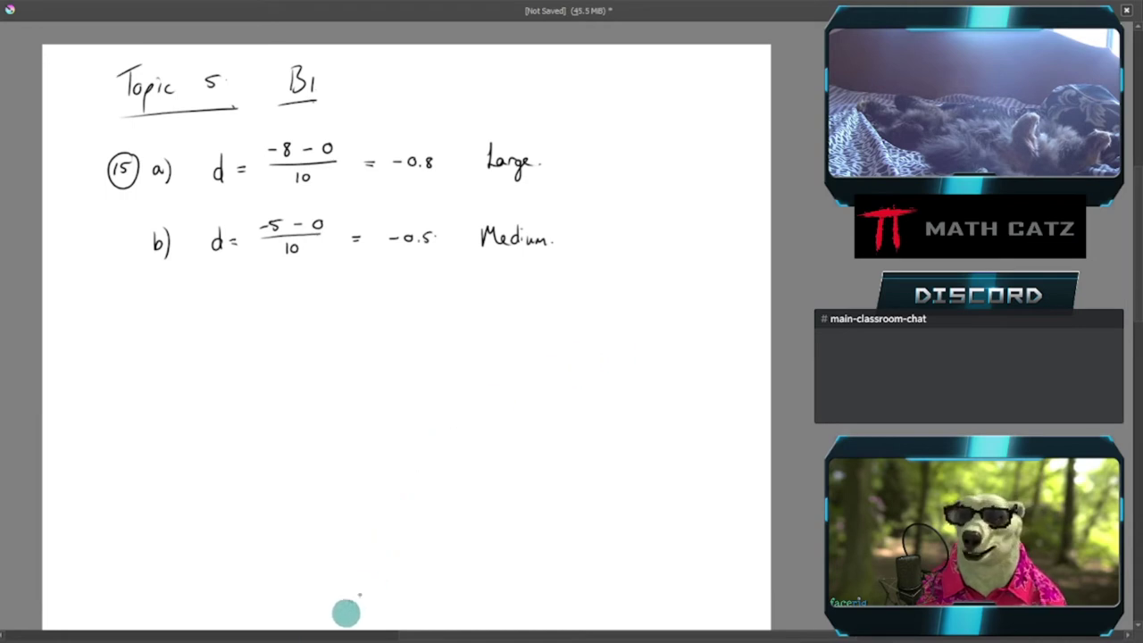
Bring the textbook forward and pan to question 16 and the problem 17 table
mouse_move(317, 639)
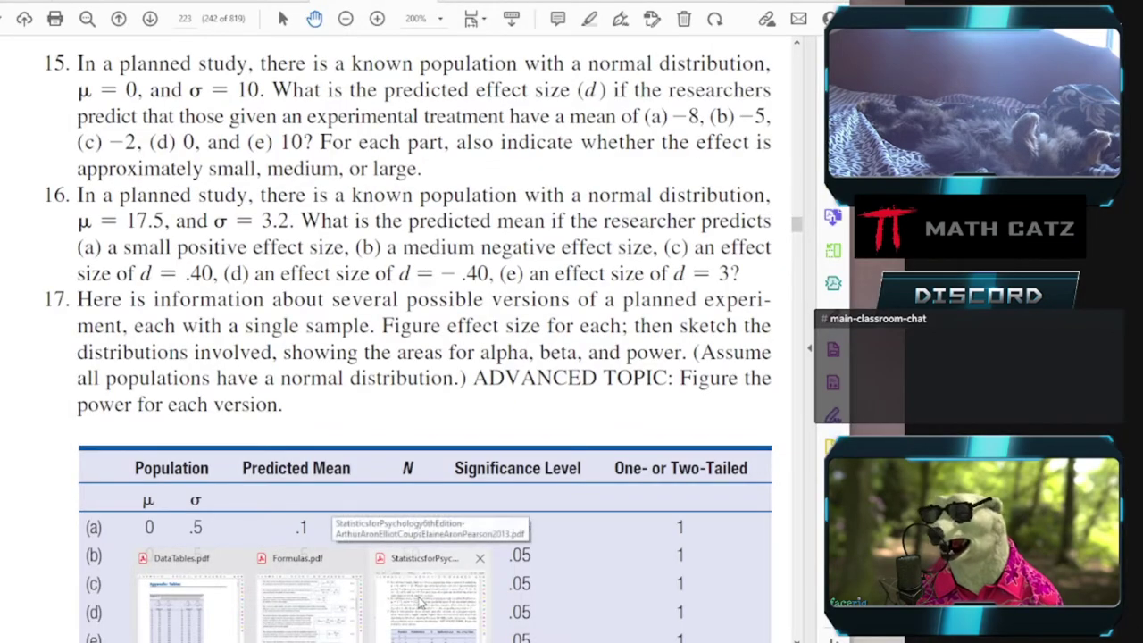
left_click(423, 602)
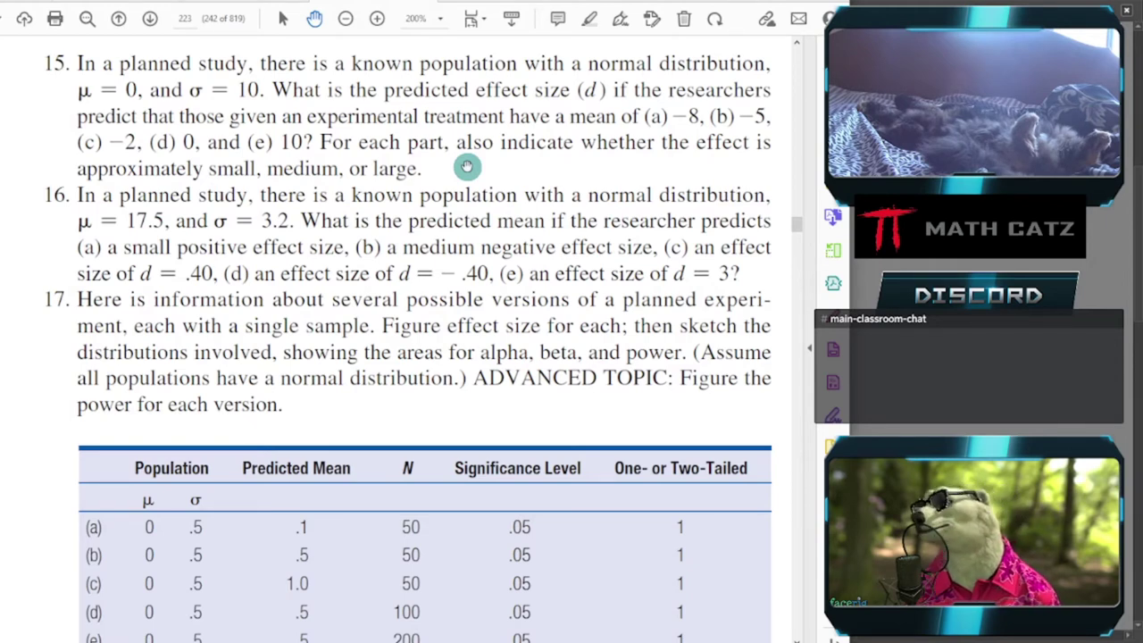
left_click_drag(473, 237, 450, 101)
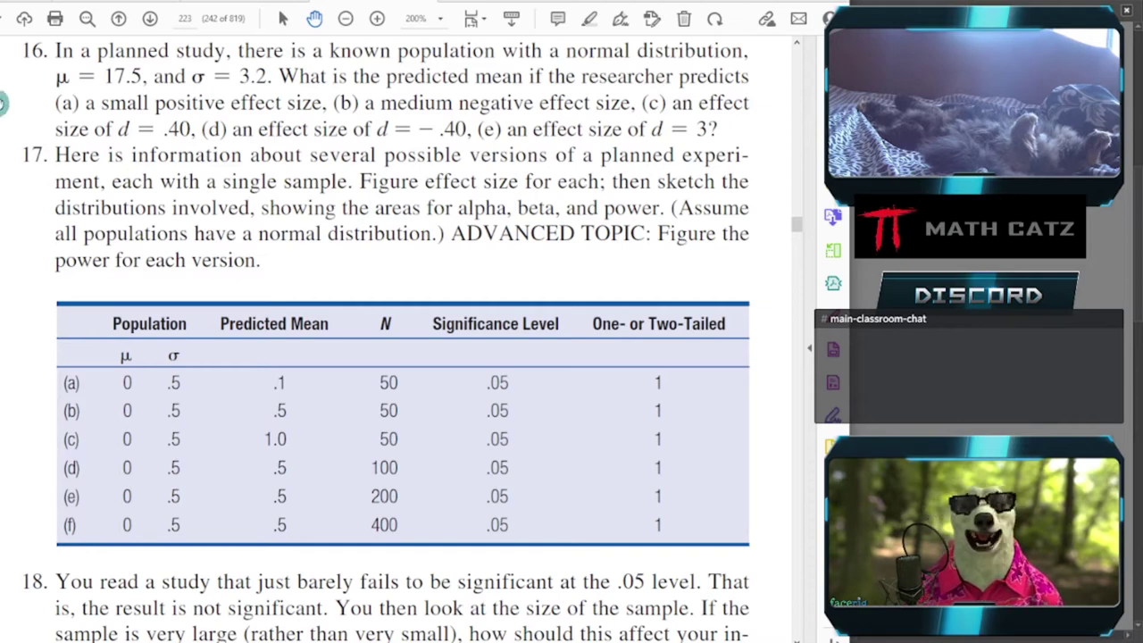
Back on the whiteboard, write a circled 16 at the top for problem 16
key("alt+Tab")
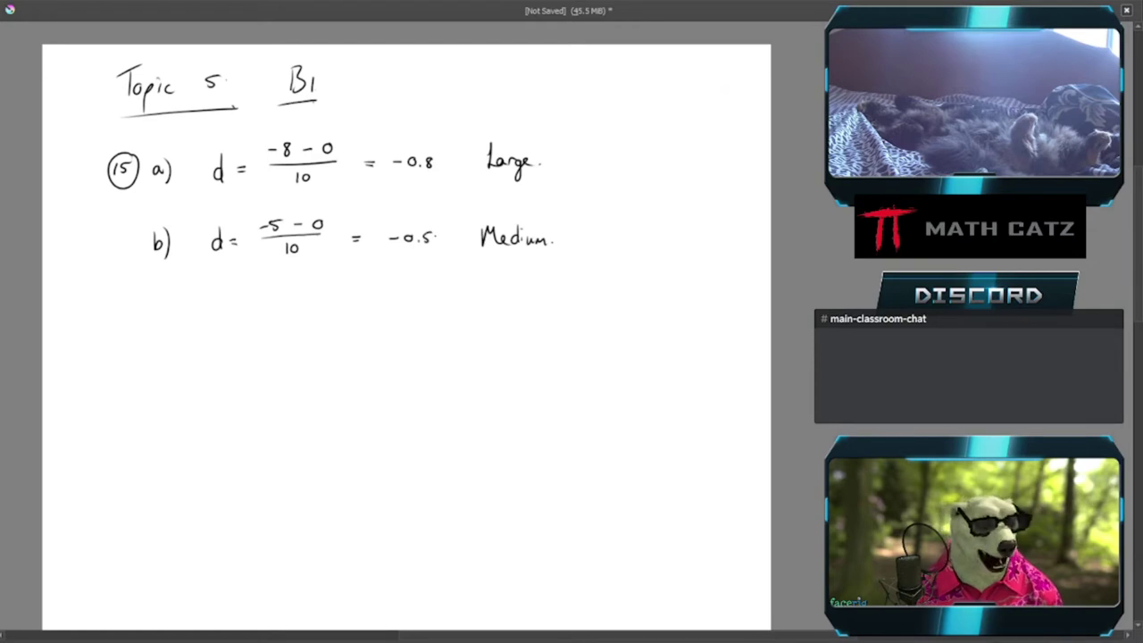
left_click_drag(113, 307, 109, 337)
left_click_drag(116, 318, 117, 332)
mouse_move(127, 317)
left_mouse_down()
mouse_move(124, 331)
mouse_move(132, 315)
left_mouse_up()
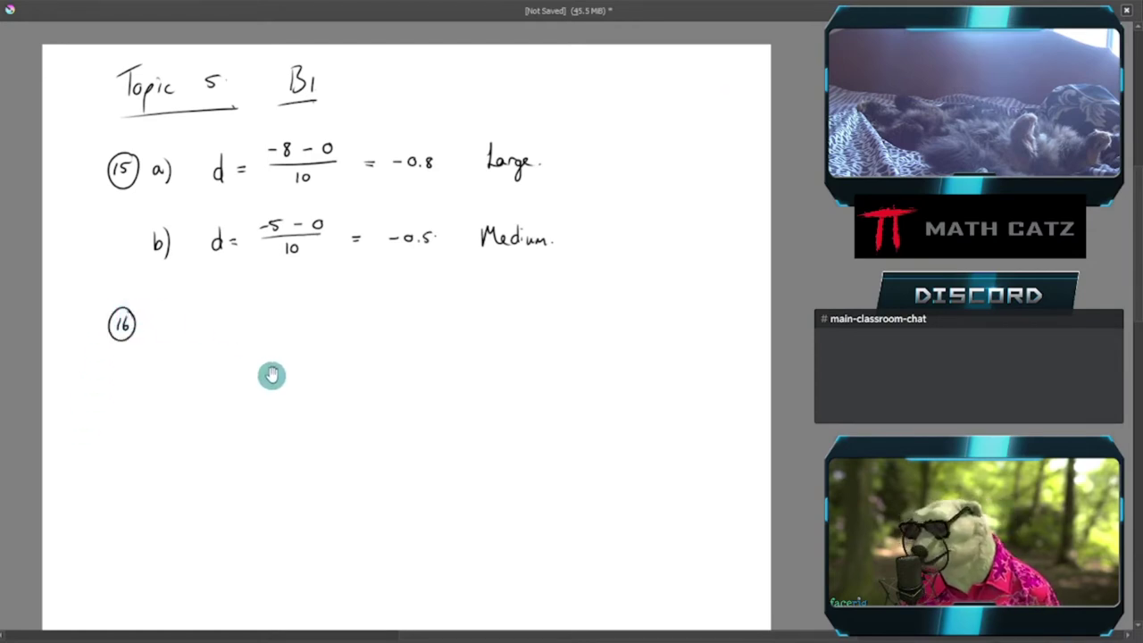
left_click_drag(273, 369, 259, 151)
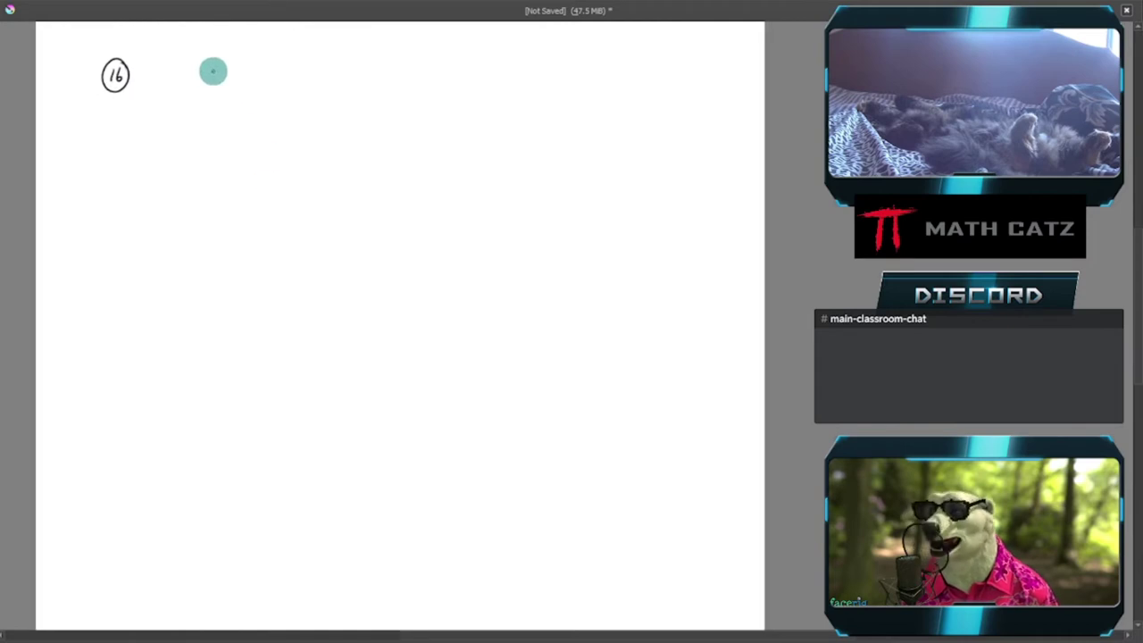
Write d = (μpred − μ)/σ with μpred marked unknown, and rearrange it to σ × d = μpred − μ
left_click_drag(179, 80, 214, 74)
mouse_move(203, 81)
left_mouse_down()
mouse_move(288, 53)
mouse_move(334, 72)
mouse_move(356, 53)
mouse_move(251, 84)
mouse_move(369, 83)
left_mouse_up()
left_click_drag(297, 95, 293, 105)
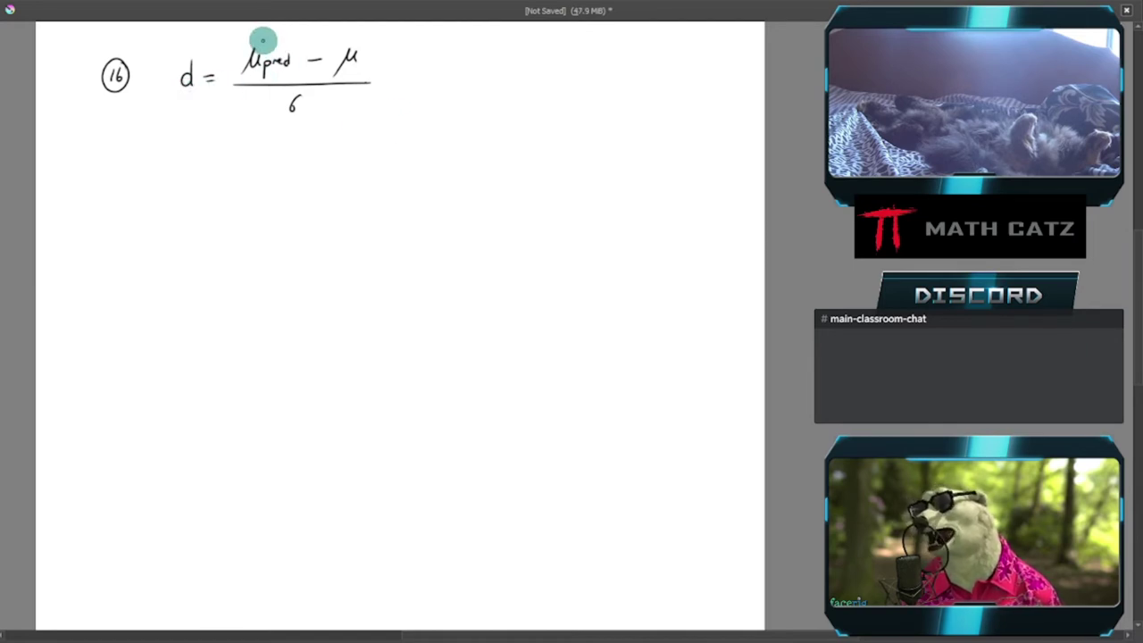
left_click_drag(260, 36, 271, 50)
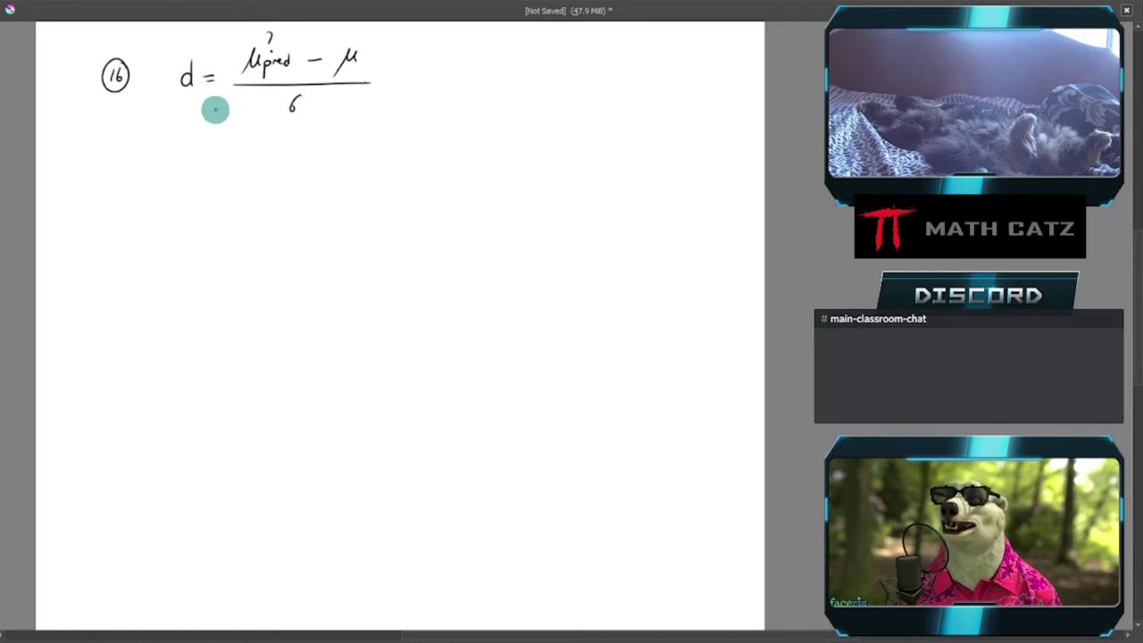
mouse_move(184, 164)
left_mouse_down()
mouse_move(283, 171)
mouse_move(348, 158)
mouse_move(362, 178)
mouse_move(391, 160)
left_mouse_up()
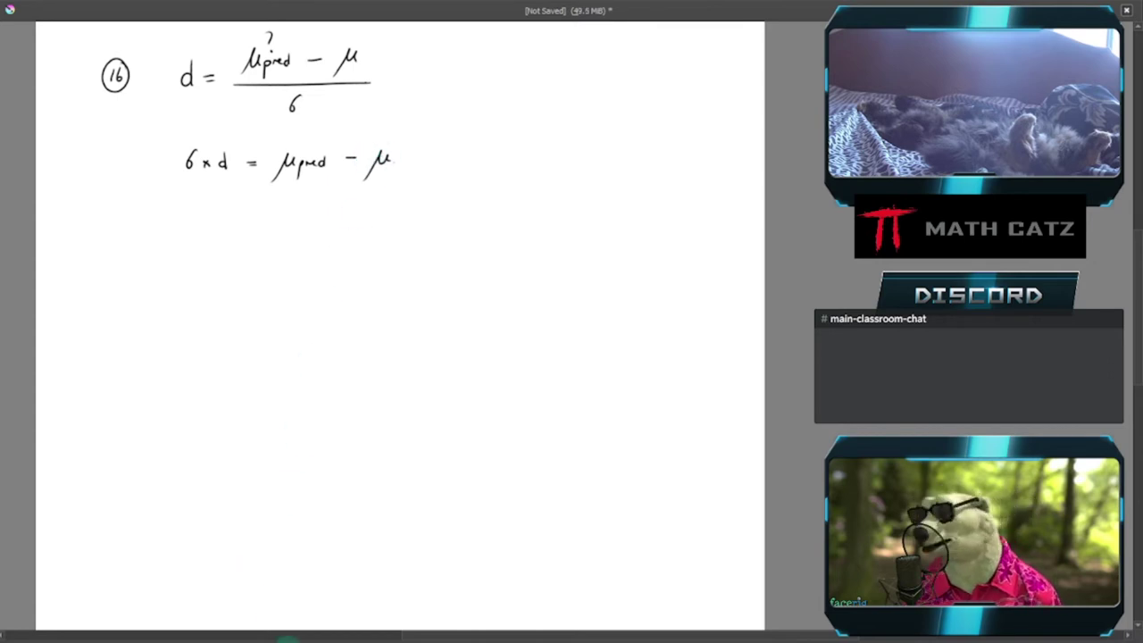
left_click(293, 600)
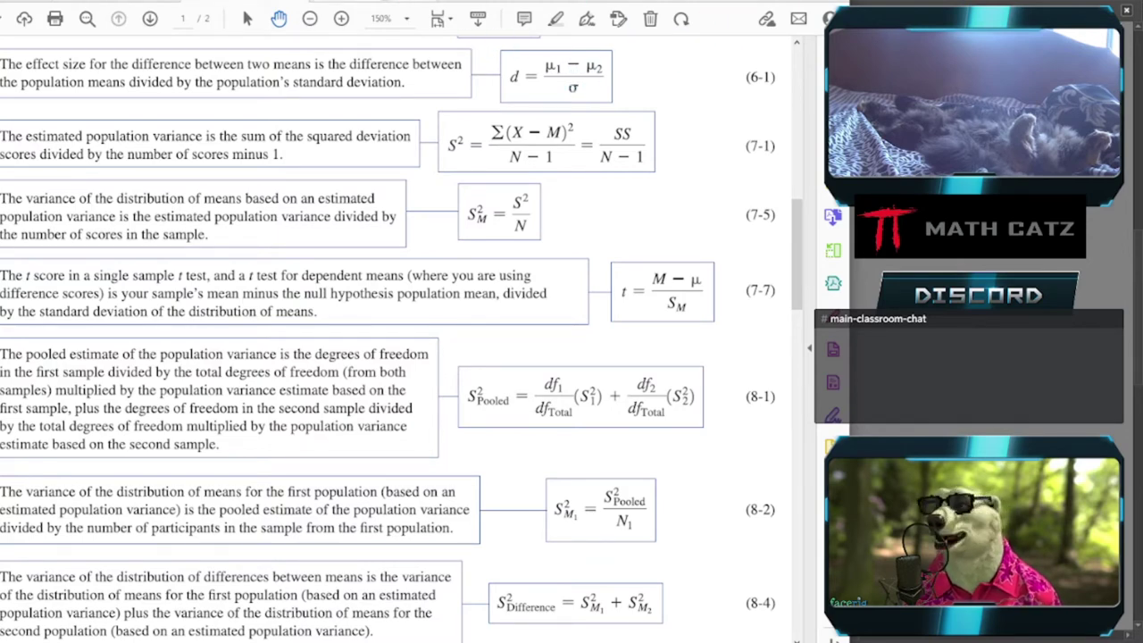
Write μpred = μ + σ × d and begin the next line with an equals sign
key("alt+Tab")
key("alt+Tab")
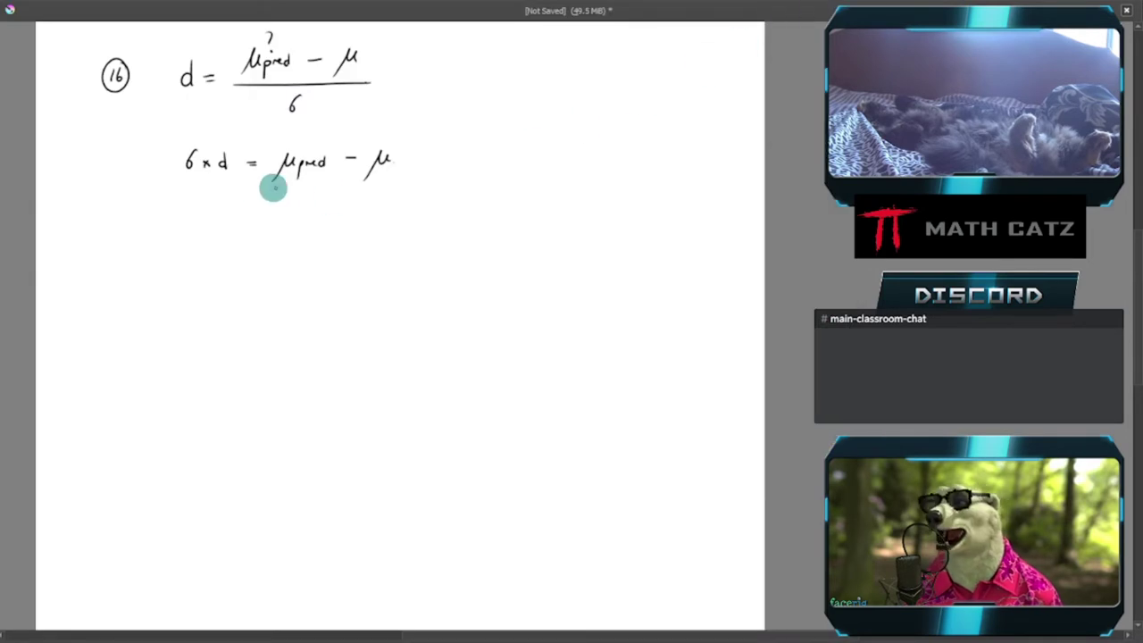
mouse_move(183, 231)
left_mouse_down()
mouse_move(191, 220)
mouse_move(201, 247)
mouse_move(214, 229)
mouse_move(244, 224)
mouse_move(392, 227)
left_mouse_up()
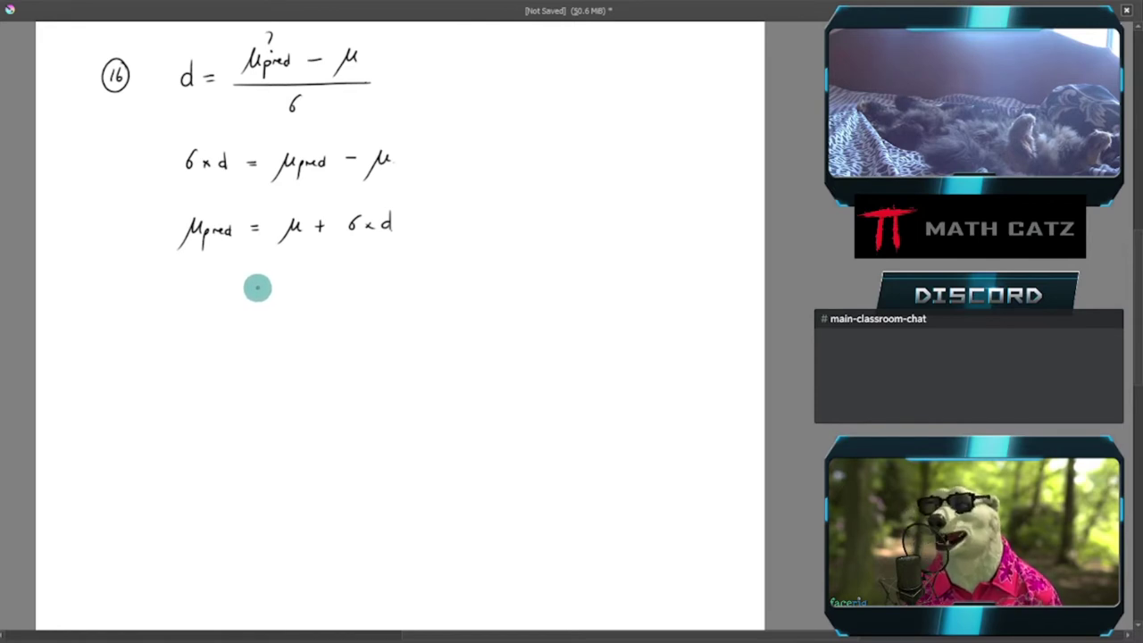
left_click_drag(254, 283, 261, 288)
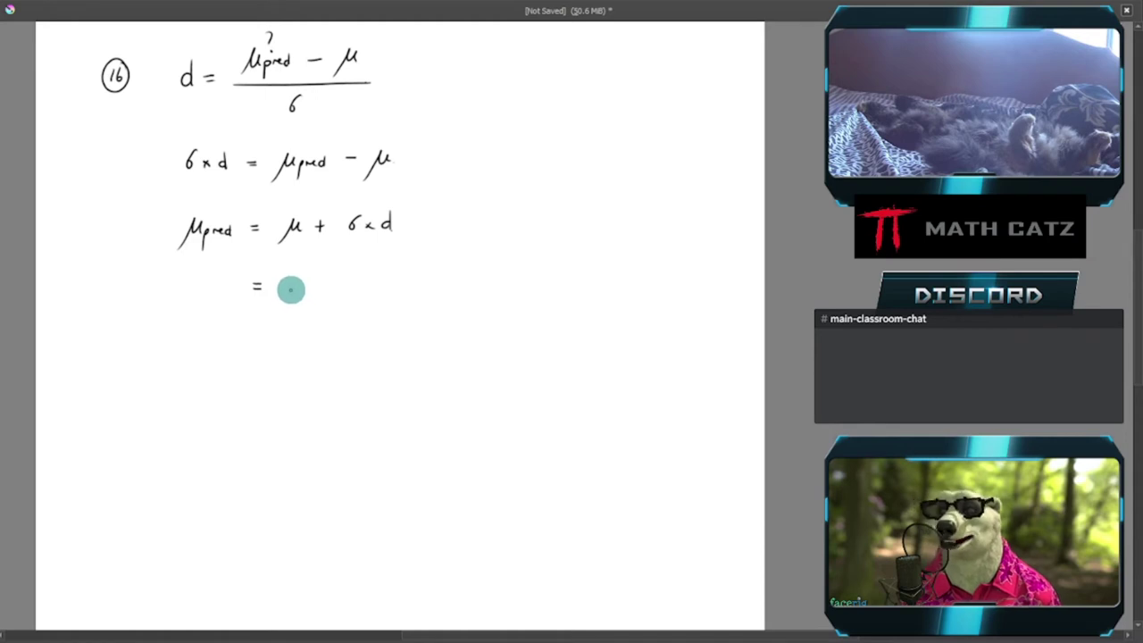
Look up problem 16's values in the textbook PDF, then return to the whiteboard
mouse_move(341, 628)
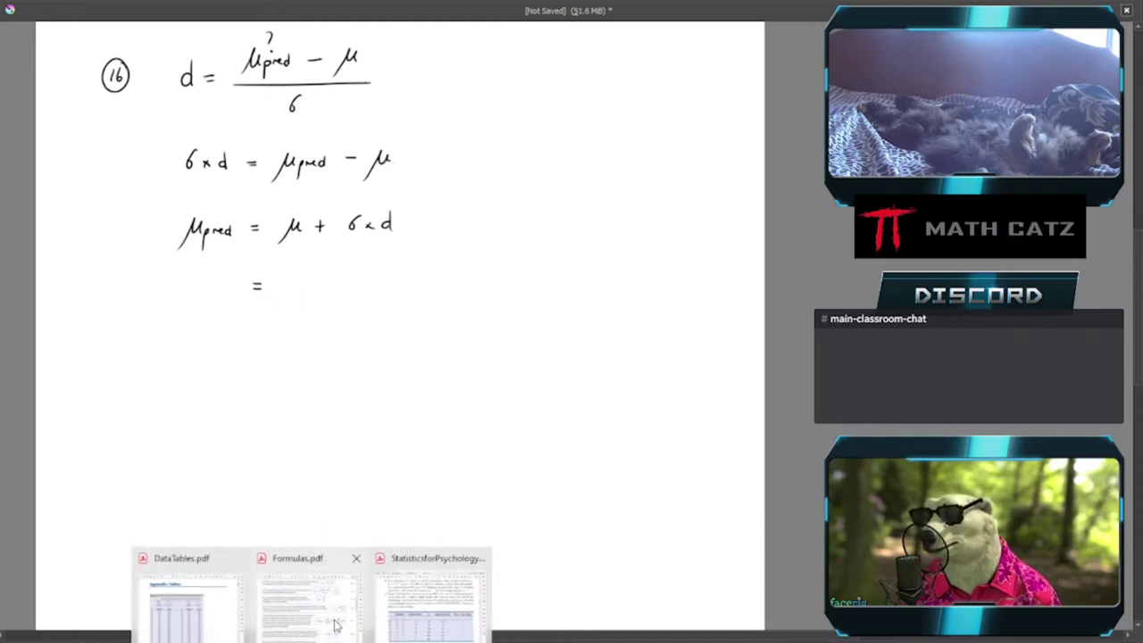
left_click(410, 614)
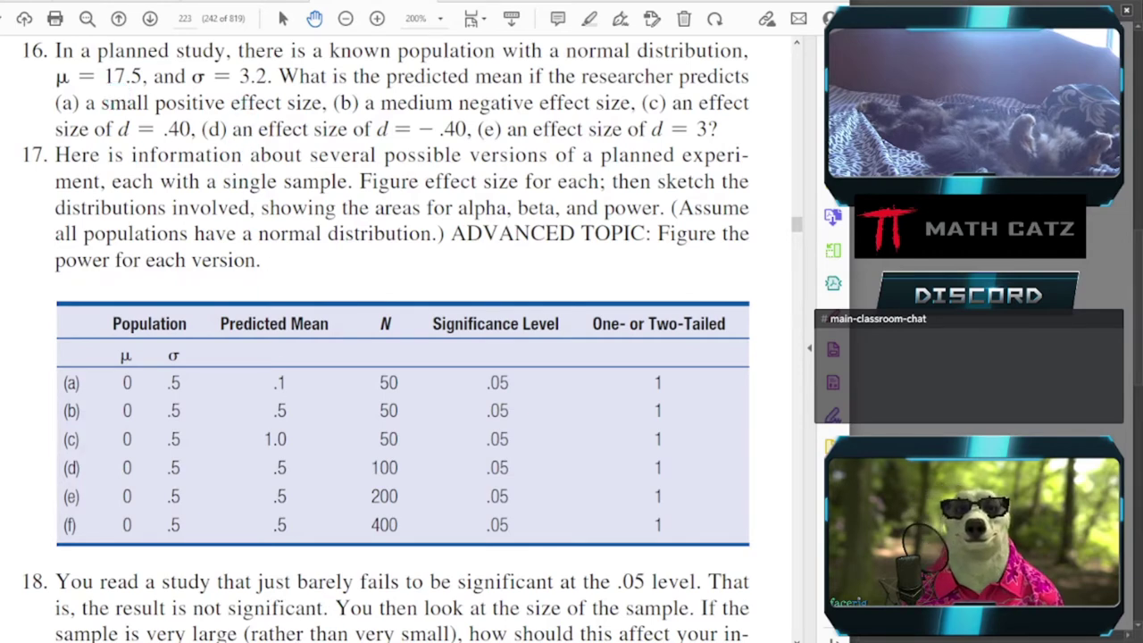
key("alt+Tab")
Write 17.5 + 3.2 after the equals sign on problem 16's substitution line
mouse_move(290, 276)
left_mouse_down()
mouse_move(296, 289)
mouse_move(363, 279)
left_mouse_up()
left_click(306, 285)
mouse_move(357, 272)
left_mouse_down()
mouse_move(357, 285)
mouse_move(438, 282)
mouse_move(429, 283)
left_mouse_up()
left_click(399, 283)
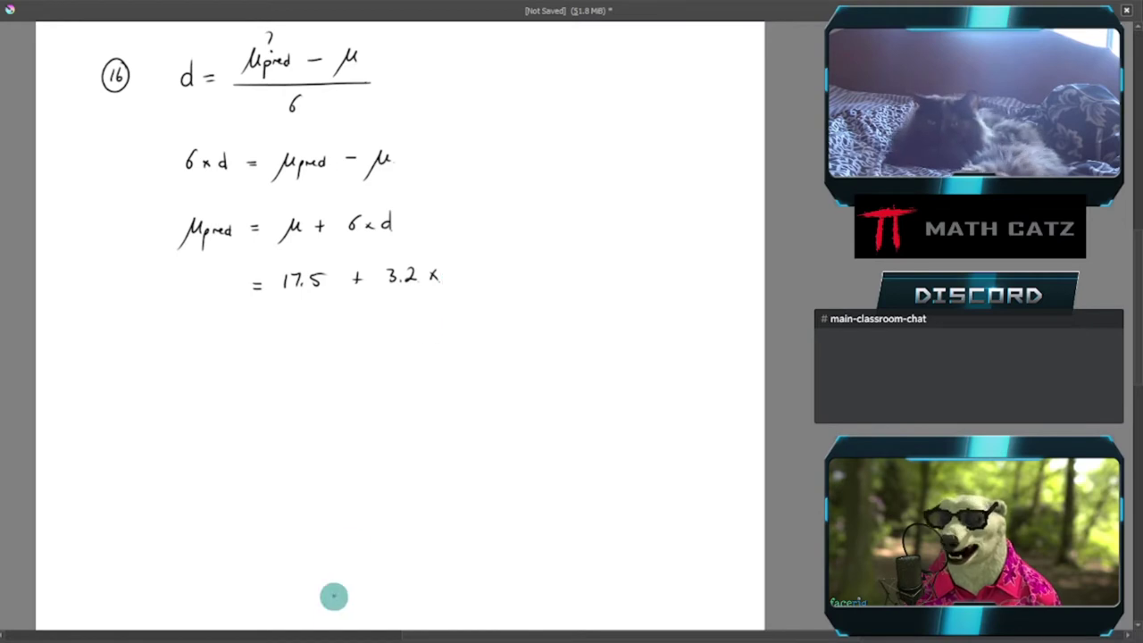
Recheck question 16 in the textbook, then add × 0.2 as the effect size
mouse_move(327, 636)
left_click(406, 616)
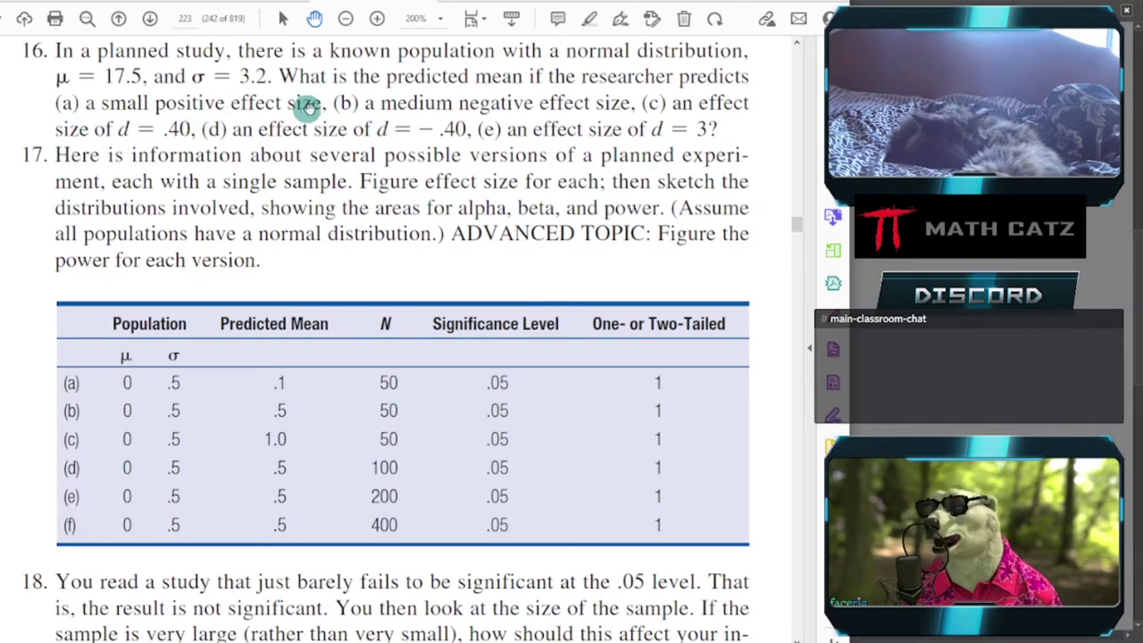
key("alt+Tab")
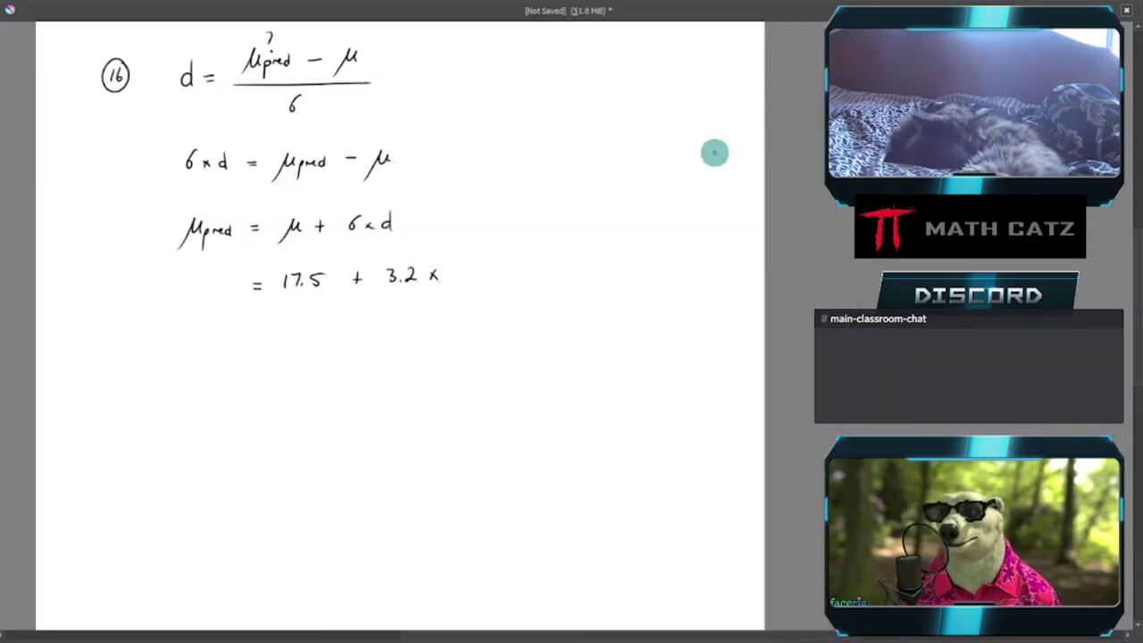
left_click_drag(457, 269, 479, 281)
Finish the 0.2, then write the result = 18.14 on the line below the substitution
left_click(463, 282)
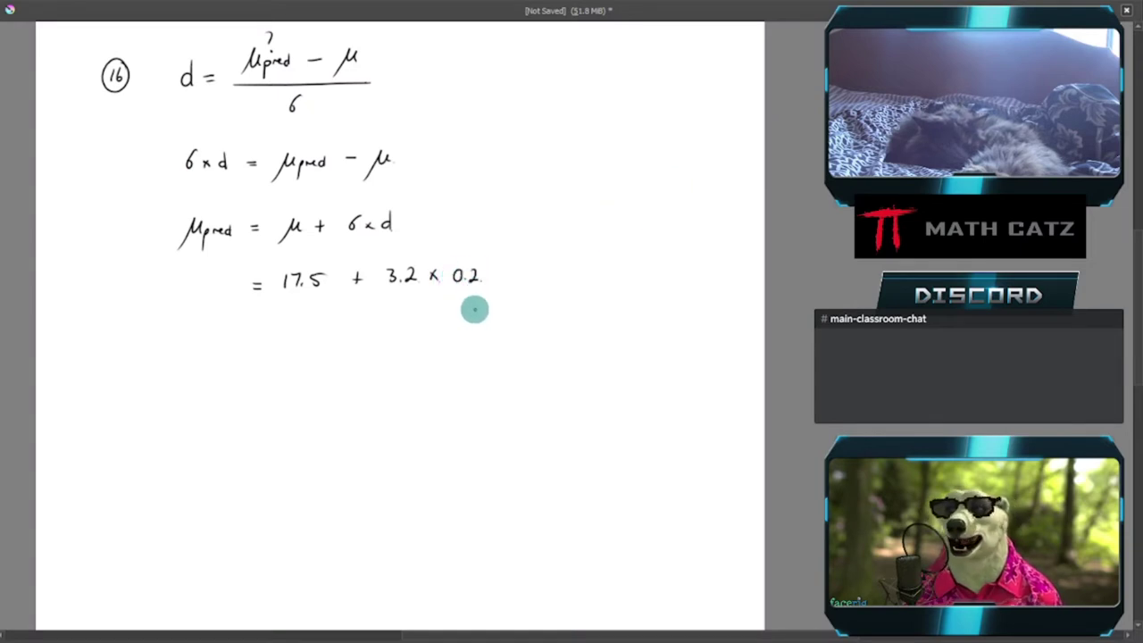
left_click_drag(252, 328, 262, 328)
left_click_drag(253, 335, 263, 335)
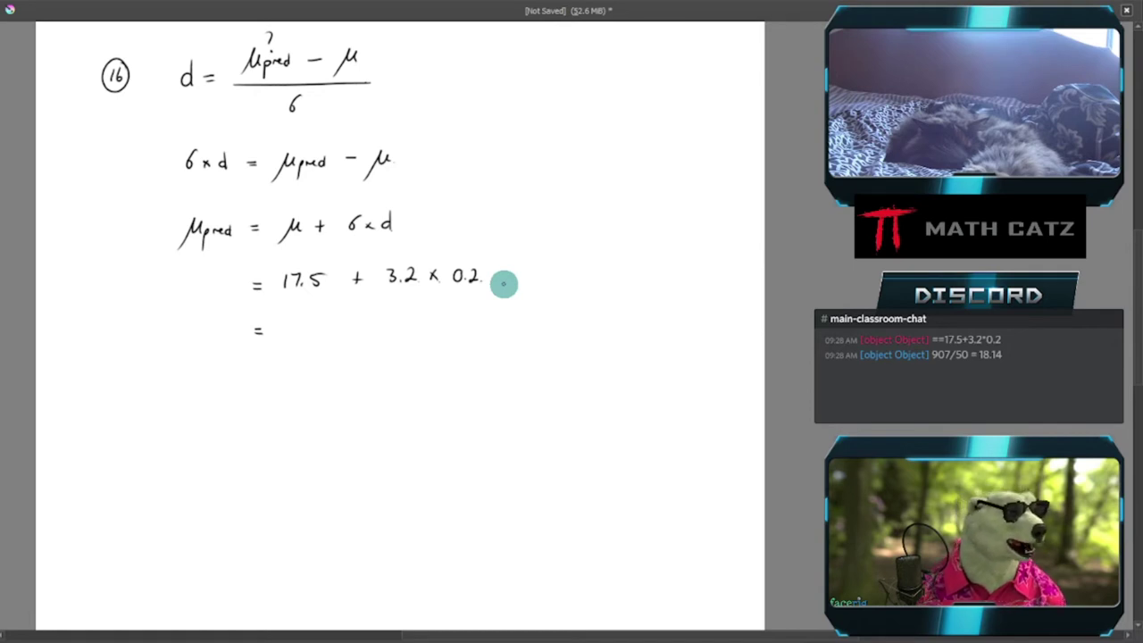
mouse_move(289, 314)
left_mouse_down()
mouse_move(288, 333)
mouse_move(333, 328)
left_mouse_up()
left_click(305, 330)
left_click_drag(330, 321, 331, 336)
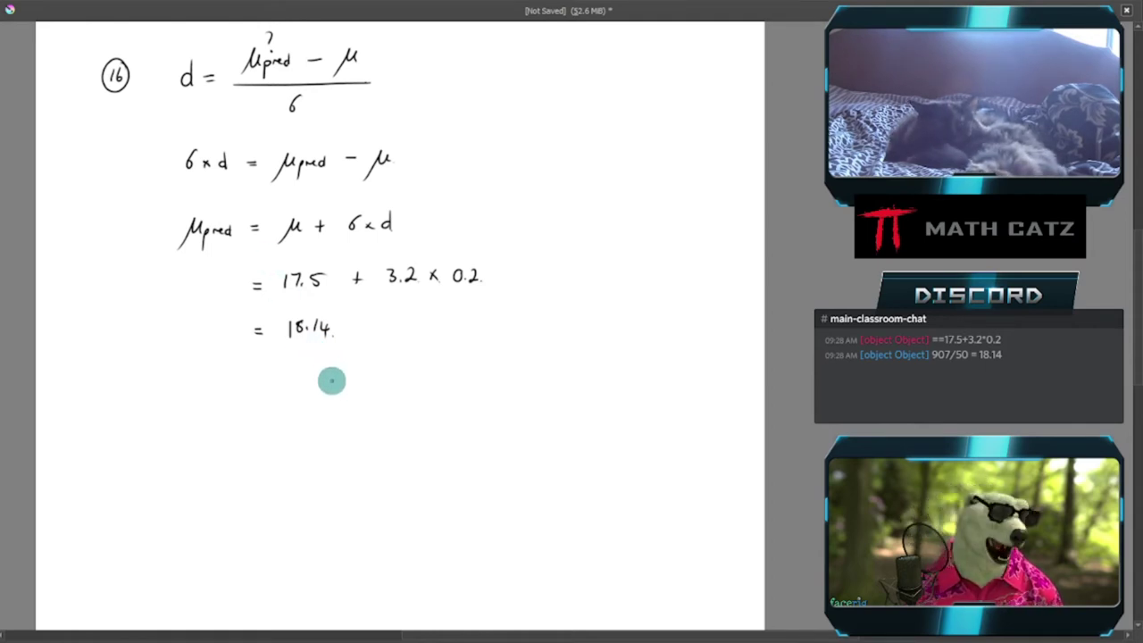
Pan to an empty area of the page and draw a circled 24 there
scroll(370, 477, "down", 10)
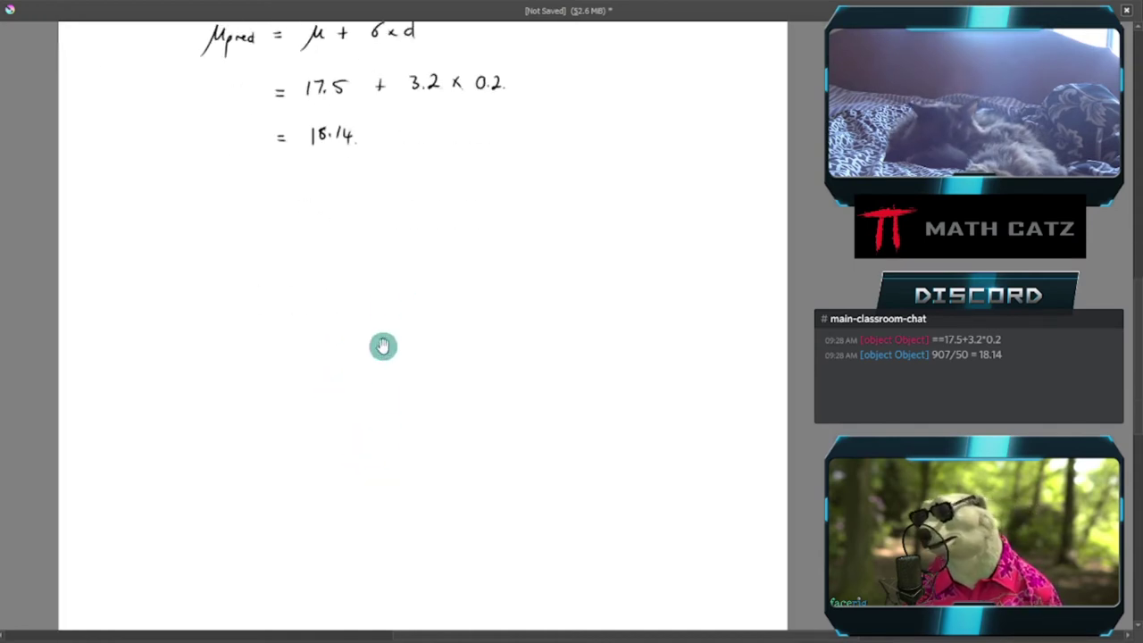
mouse_move(382, 284)
left_mouse_down()
mouse_move(378, 419)
mouse_move(395, 360)
mouse_move(405, 168)
mouse_move(390, 280)
mouse_move(385, 272)
left_mouse_up()
mouse_move(103, 89)
left_mouse_down()
mouse_move(117, 61)
mouse_move(131, 70)
left_mouse_up()
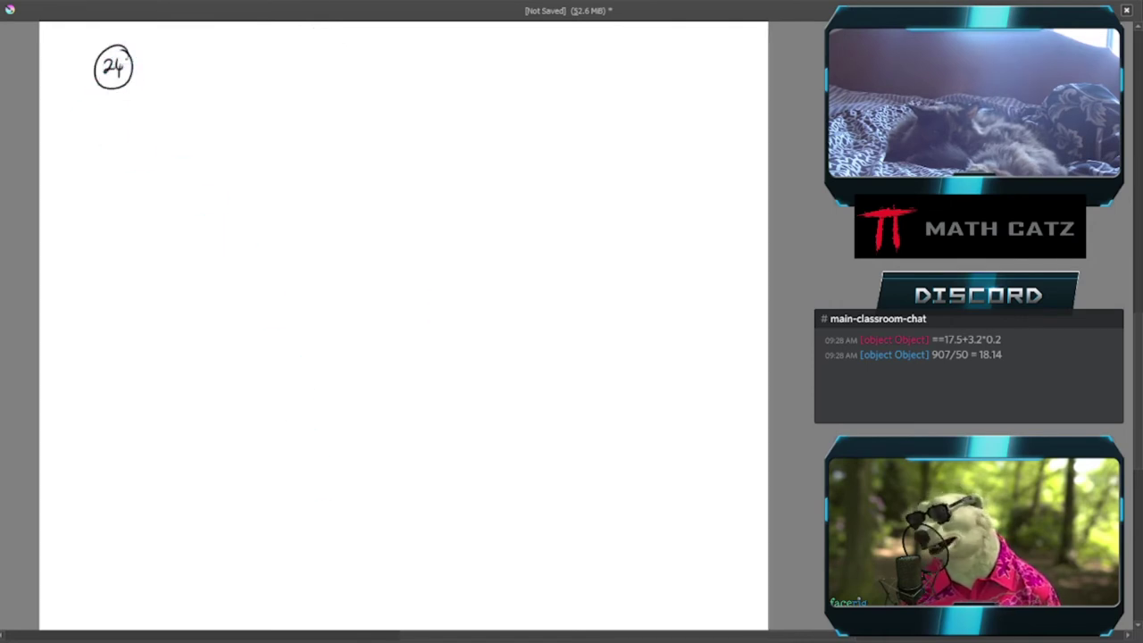
Bring up the StatisticsforPsychology PDF and scroll to problem 24 (μ = 82, σ = 7, 25 workers)
mouse_move(326, 636)
left_click(414, 630)
scroll(390, 482, "down", 15)
scroll(390, 275, "up", 3)
scroll(379, 388, "down", 3)
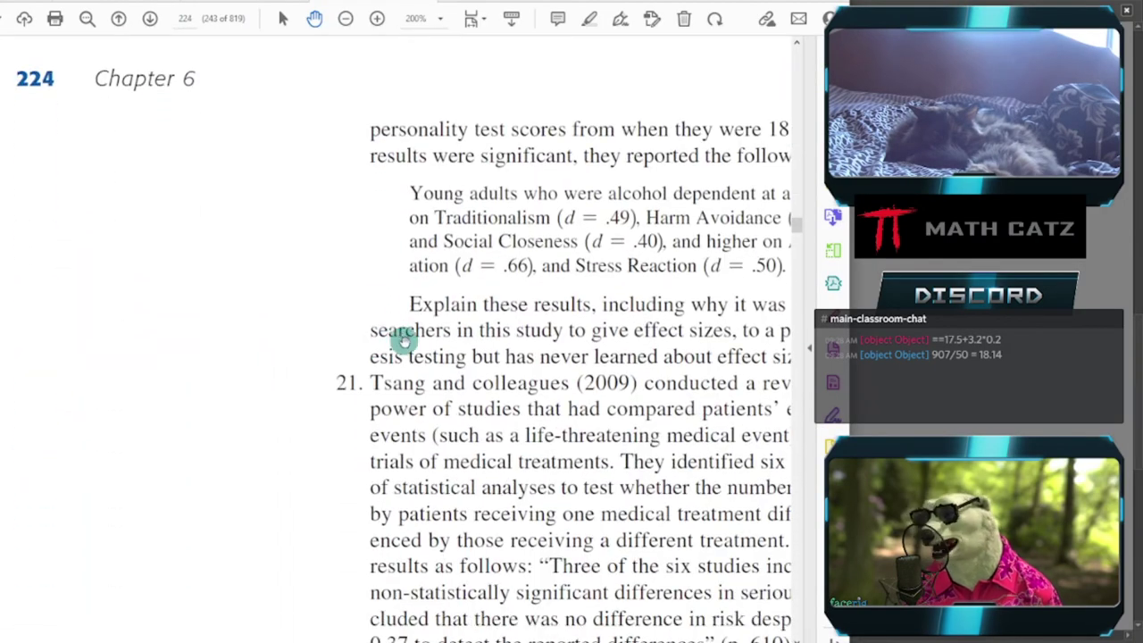
scroll(403, 345, "down", 12)
scroll(416, 339, "down", 8)
scroll(416, 339, "right", 3)
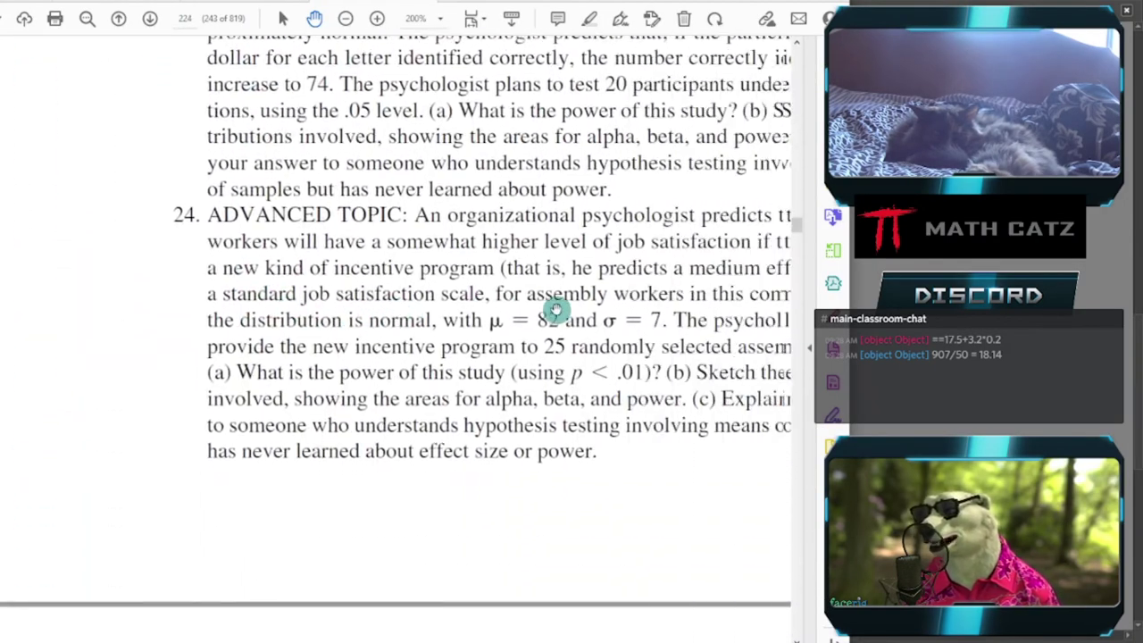
scroll(295, 312, "down", 4)
scroll(295, 312, "right", 2)
scroll(312, 319, "down", 1)
scroll(215, 301, "left", 5)
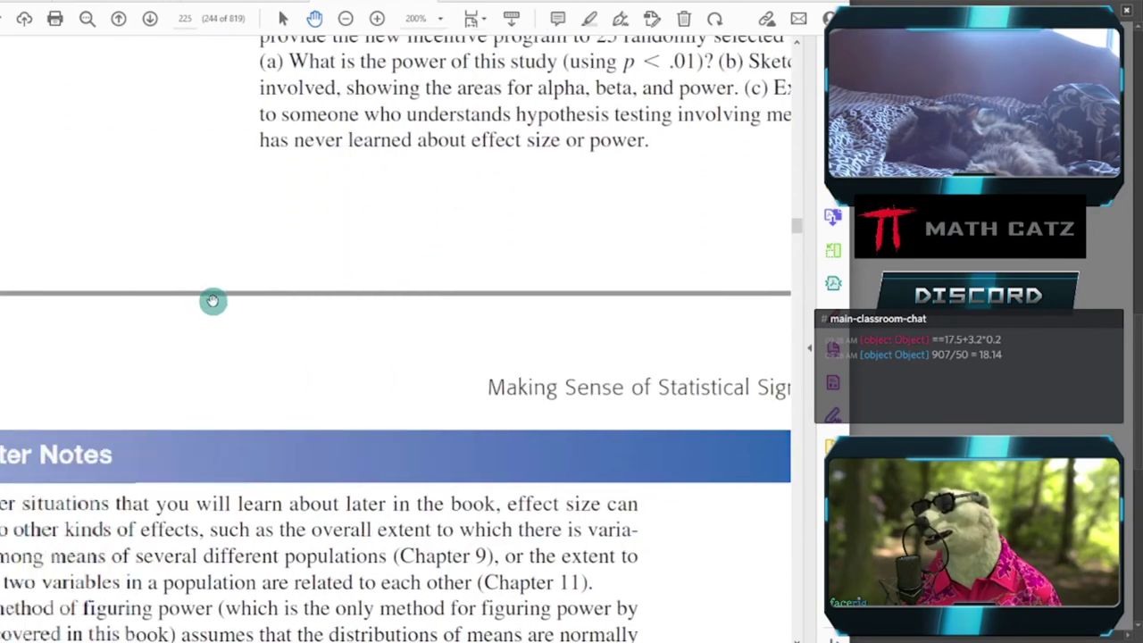
scroll(340, 326, "right", 3)
scroll(314, 309, "up", 4)
scroll(357, 267, "up", 1)
scroll(395, 220, "down", 1)
scroll(400, 215, "right", 3)
scroll(400, 215, "right", 1)
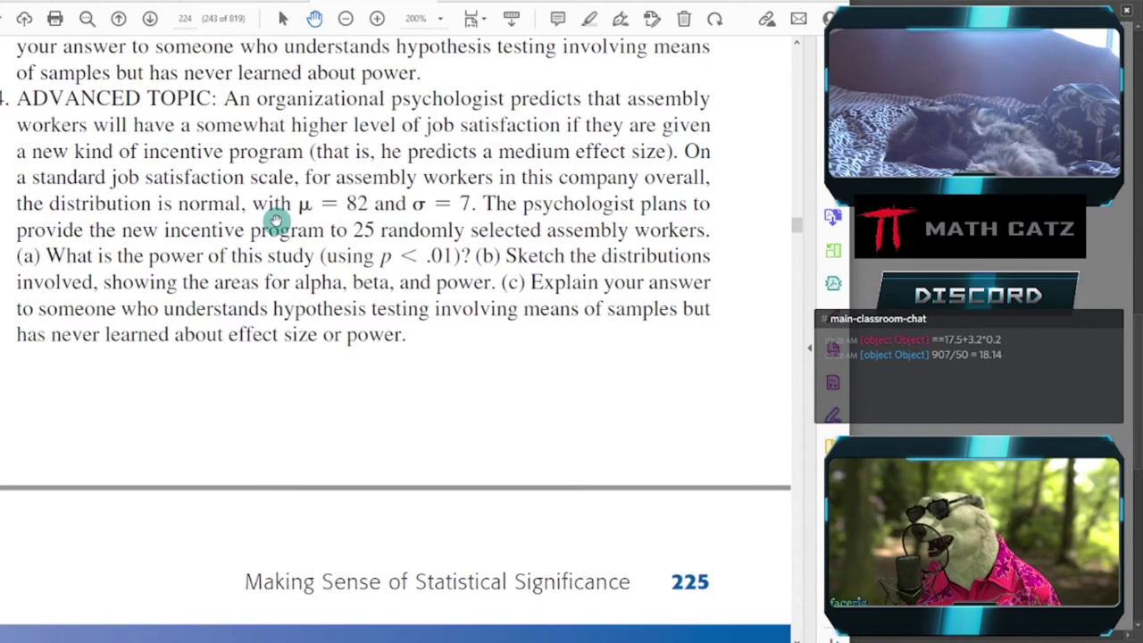
scroll(306, 233, "down", 1)
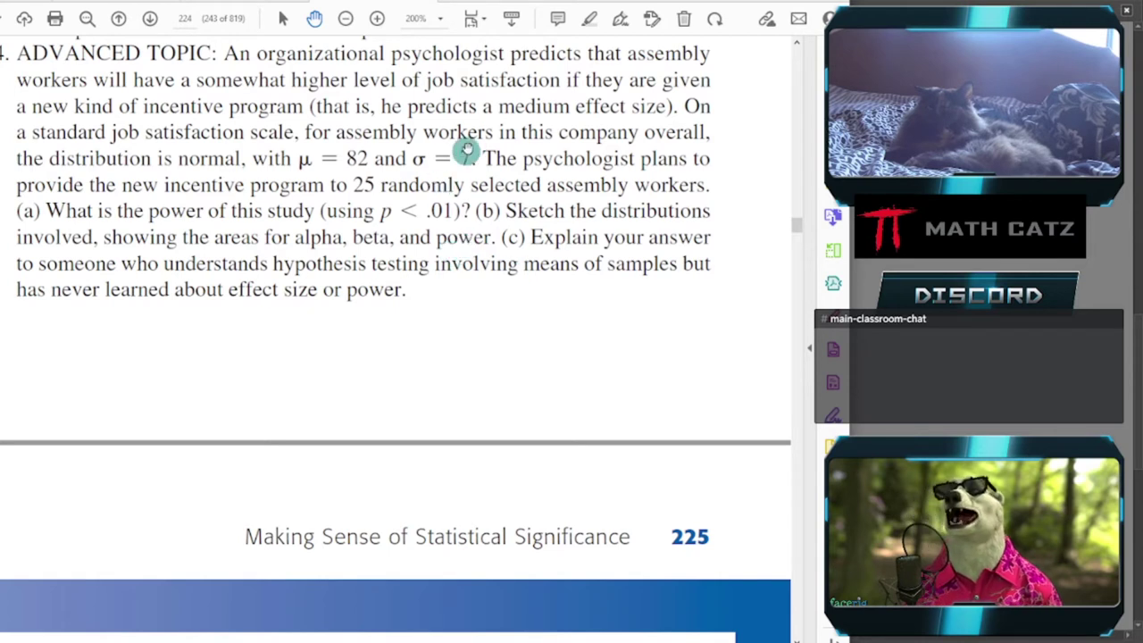
On the whiteboard, write the heading 'Medium effect size: d = 0.5'
key("alt+Tab")
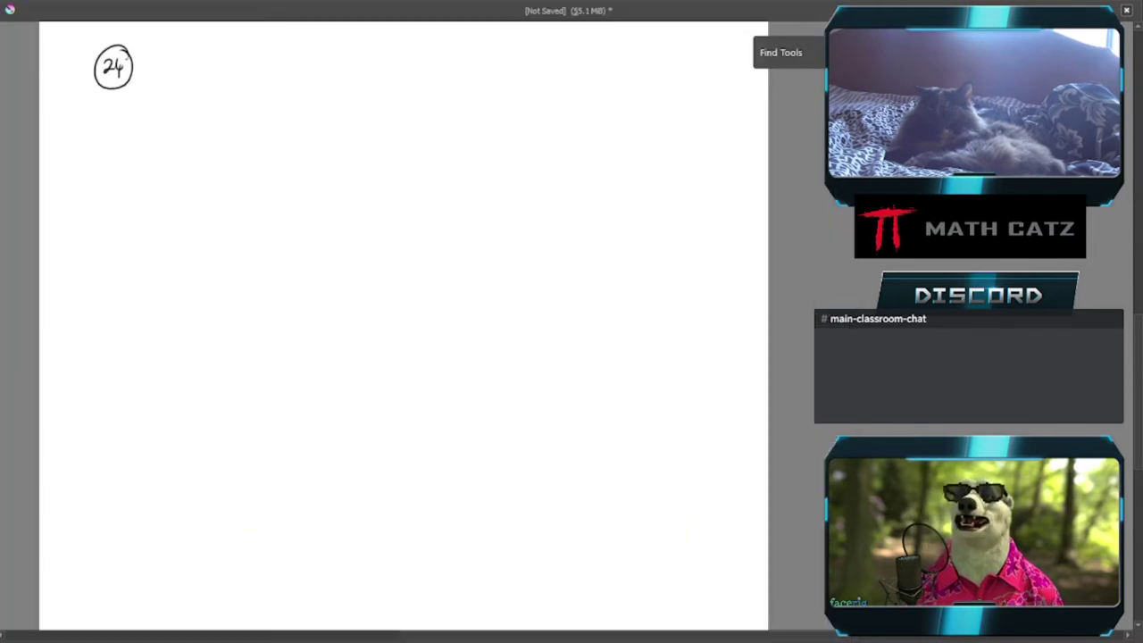
mouse_move(173, 64)
left_mouse_down()
mouse_move(211, 64)
mouse_move(208, 52)
mouse_move(222, 74)
mouse_move(294, 53)
mouse_move(284, 67)
mouse_move(301, 47)
mouse_move(303, 65)
mouse_move(334, 56)
mouse_move(366, 73)
mouse_move(372, 62)
mouse_move(542, 59)
left_mouse_up()
left_click(421, 61)
left_click(422, 71)
left_click(525, 70)
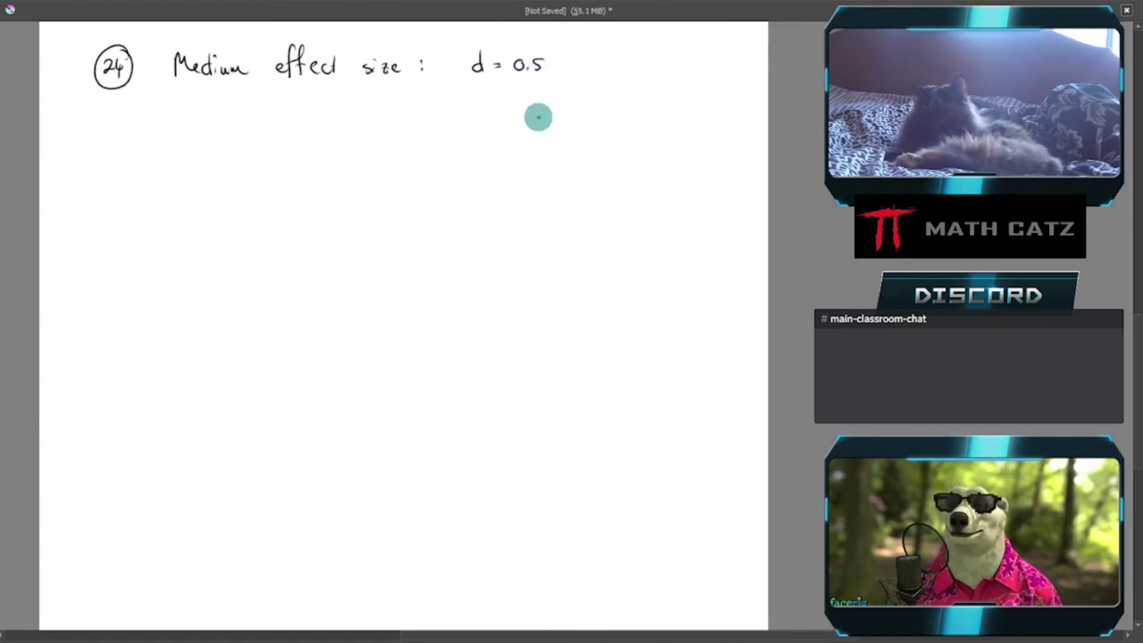
Draw an arrow down to μpred = μ + σ × d, undoing a stray vertical line
scroll(533, 121, "up", 3)
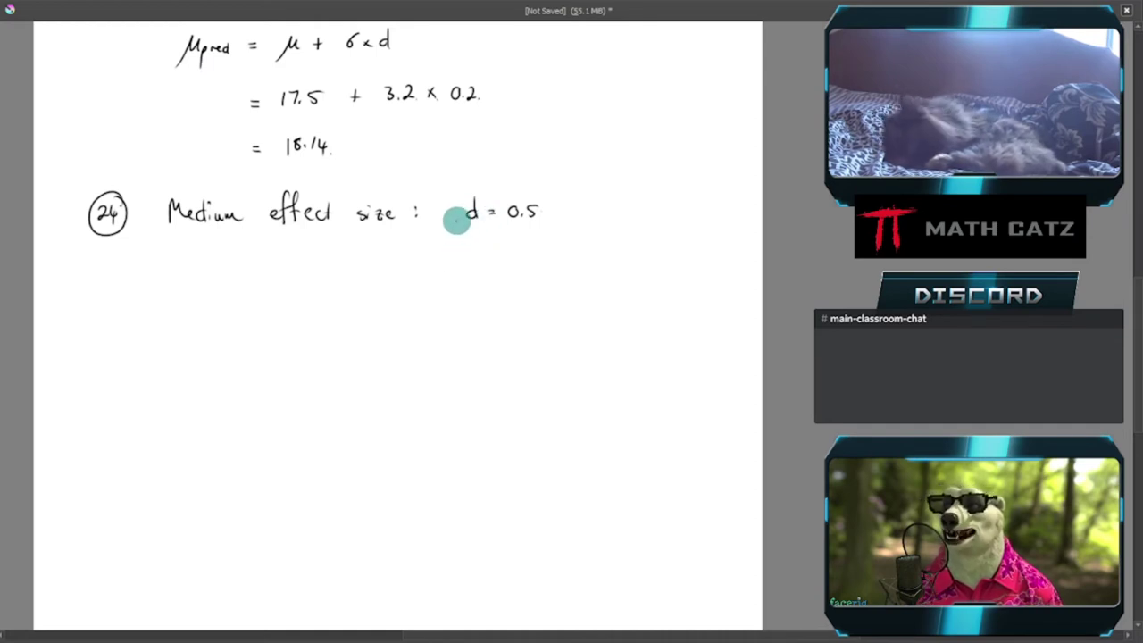
mouse_move(456, 219)
left_mouse_down()
mouse_move(450, 258)
mouse_move(461, 266)
mouse_move(472, 250)
mouse_move(479, 274)
mouse_move(490, 256)
mouse_move(615, 250)
left_mouse_up()
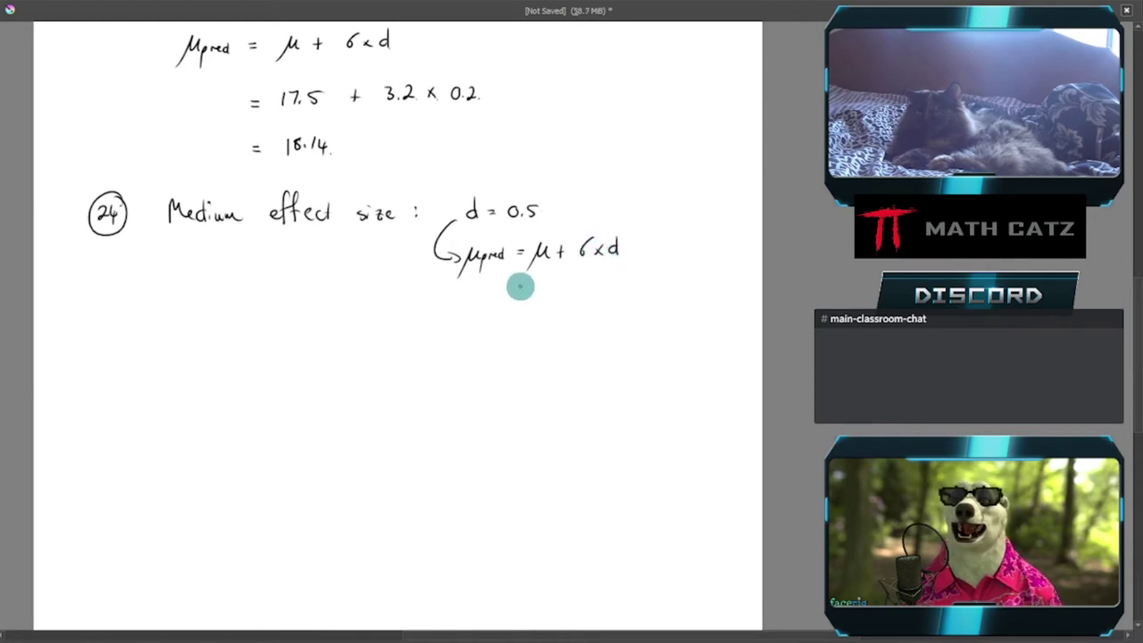
left_click_drag(541, 350, 555, 198)
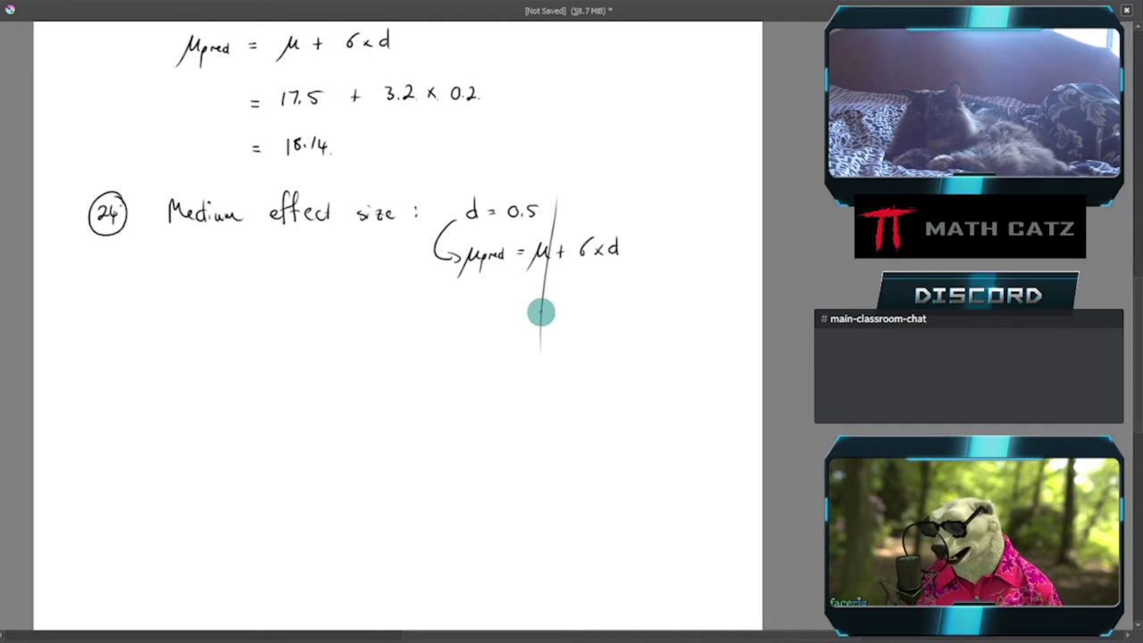
key("ctrl+z")
scroll(500, 324, "down", 3)
left_click_drag(500, 324, 502, 360)
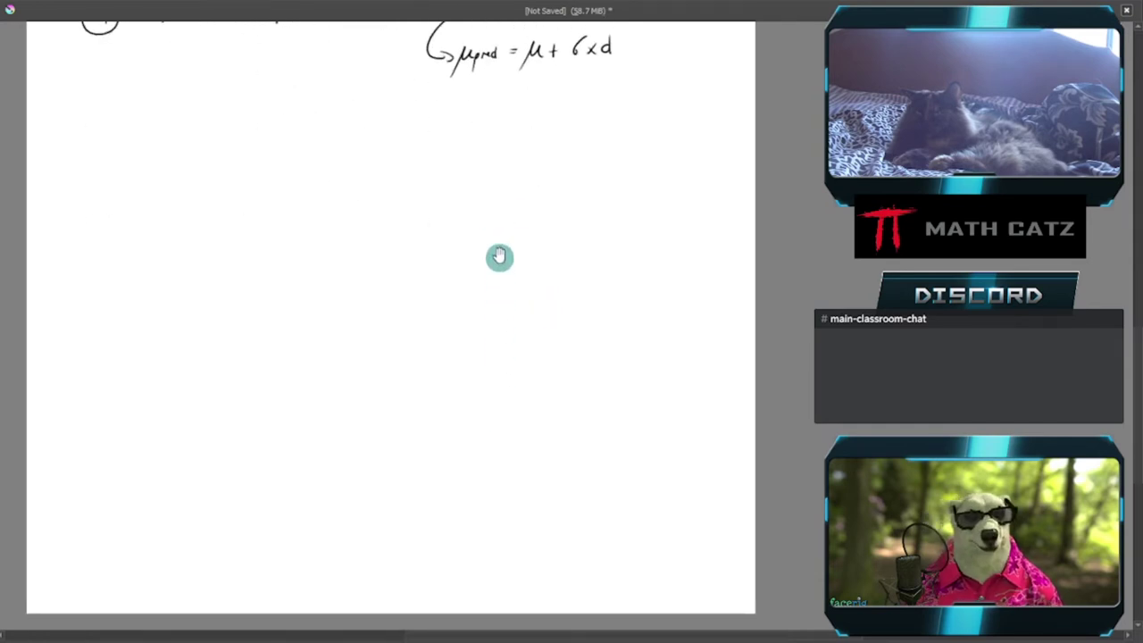
mouse_move(500, 253)
left_mouse_down()
mouse_move(508, 312)
mouse_move(512, 277)
mouse_move(510, 334)
mouse_move(516, 251)
left_mouse_up()
Check problem 24 in the textbook PDF, then return to the whiteboard
right_click(311, 640)
left_click(403, 597)
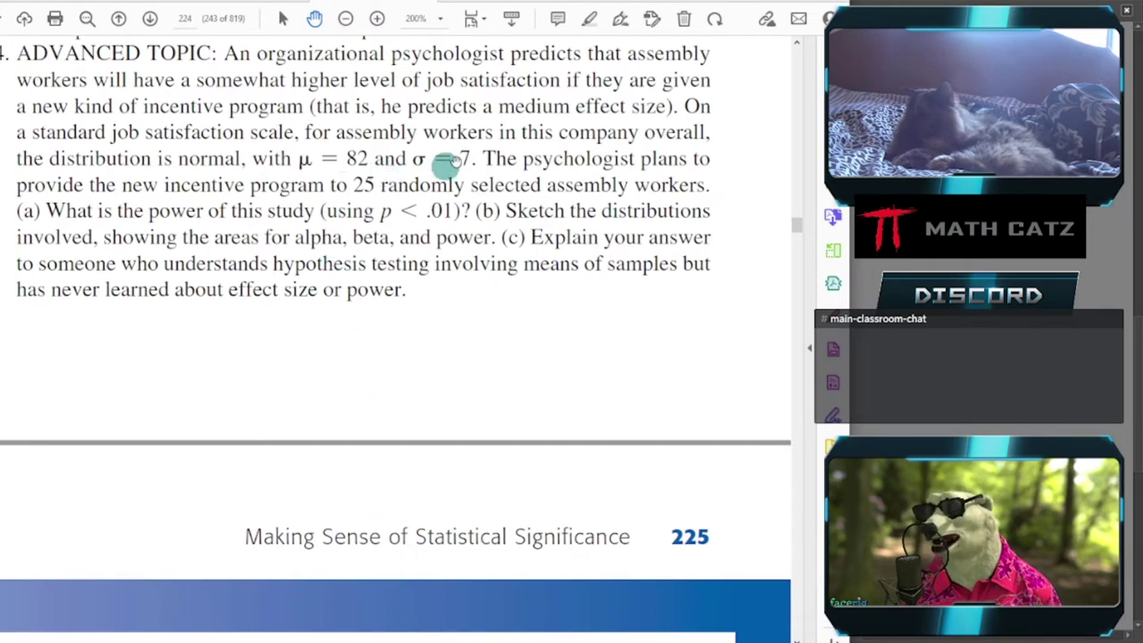
key("alt+Tab")
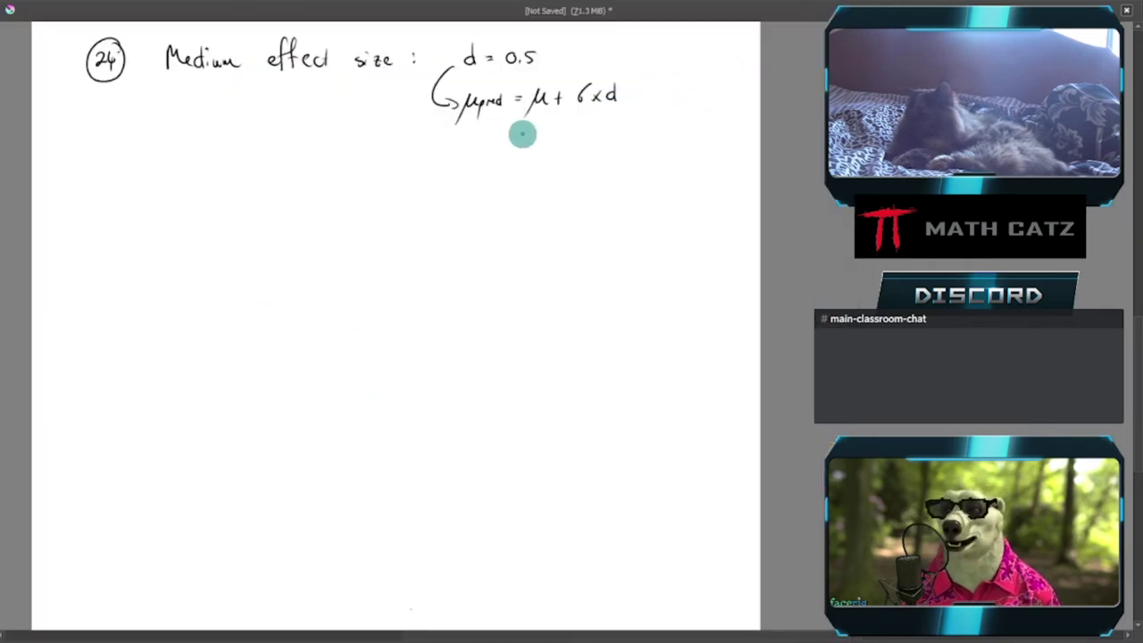
Write = 82 + 7 × 0.5 = 85.5 under the formula and underline 85.5
mouse_move(514, 136)
left_mouse_down()
mouse_move(546, 131)
mouse_move(600, 141)
mouse_move(679, 133)
left_mouse_up()
left_click_drag(670, 140, 680, 139)
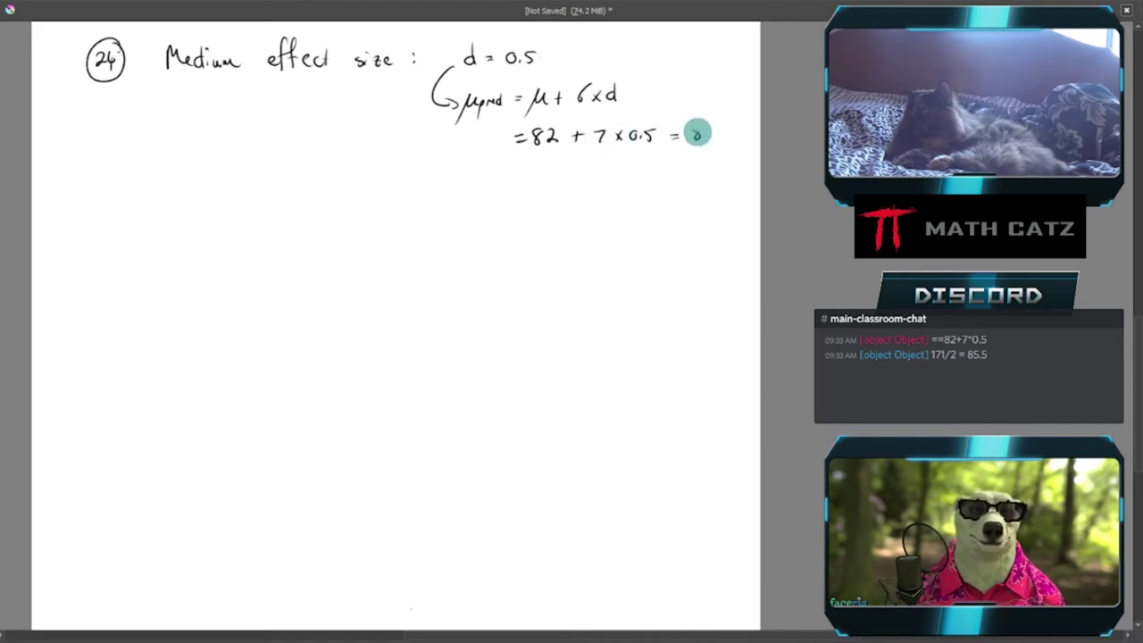
mouse_move(695, 133)
left_mouse_down()
mouse_move(732, 134)
mouse_move(731, 153)
left_mouse_up()
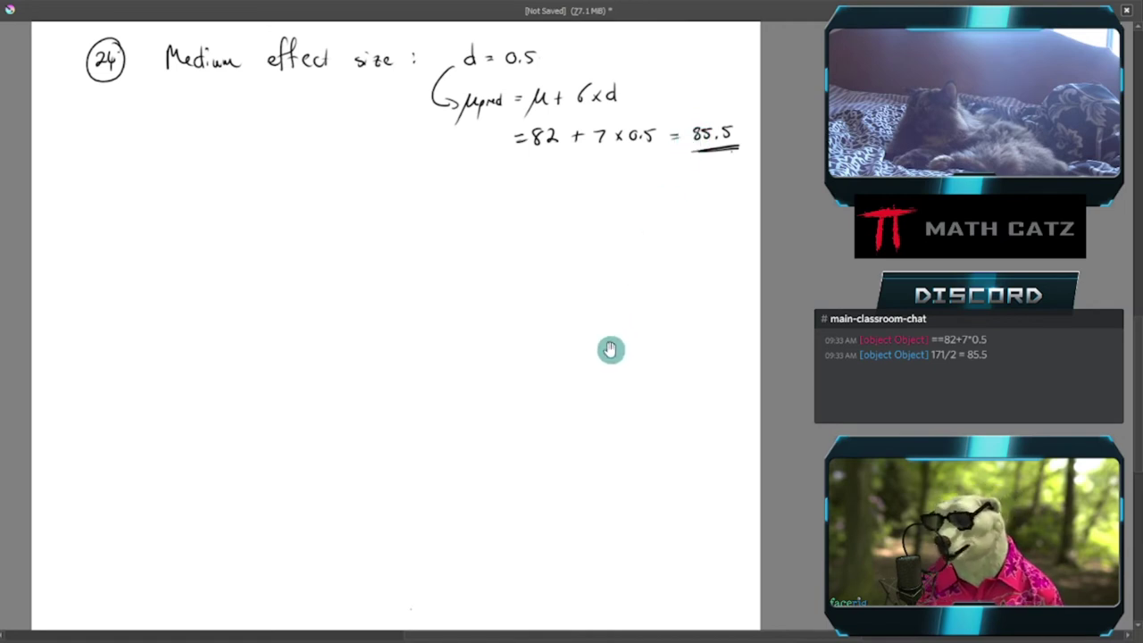
left_click_drag(607, 350, 613, 232)
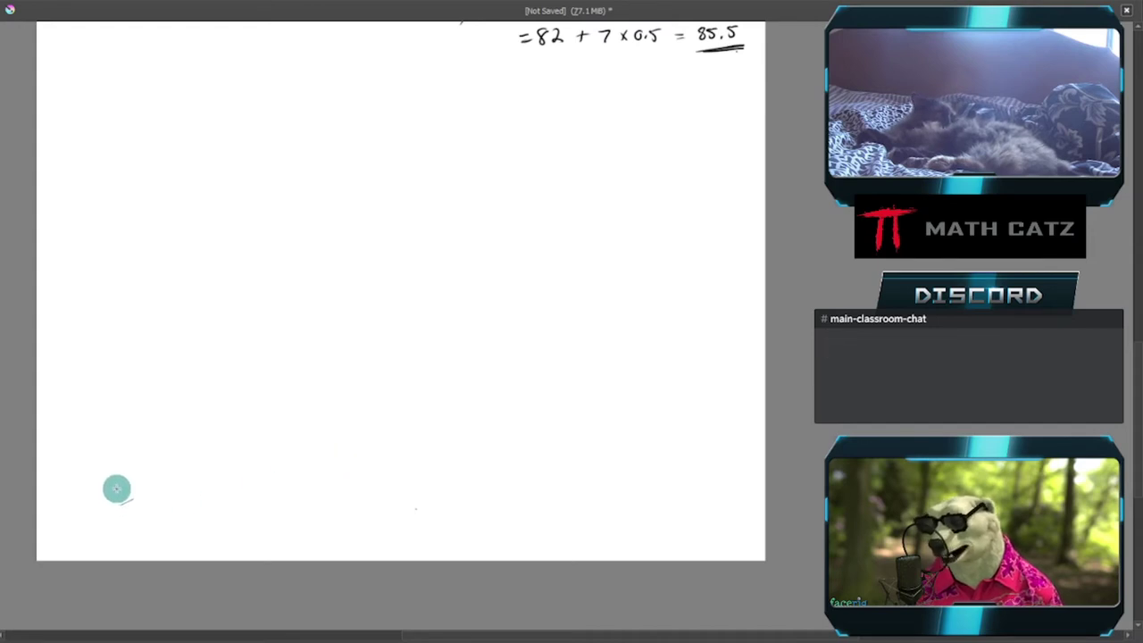
Draw a horizontal axis with a bell curve on it, redoing unsatisfactory curve strokes
left_click_drag(115, 477, 646, 477)
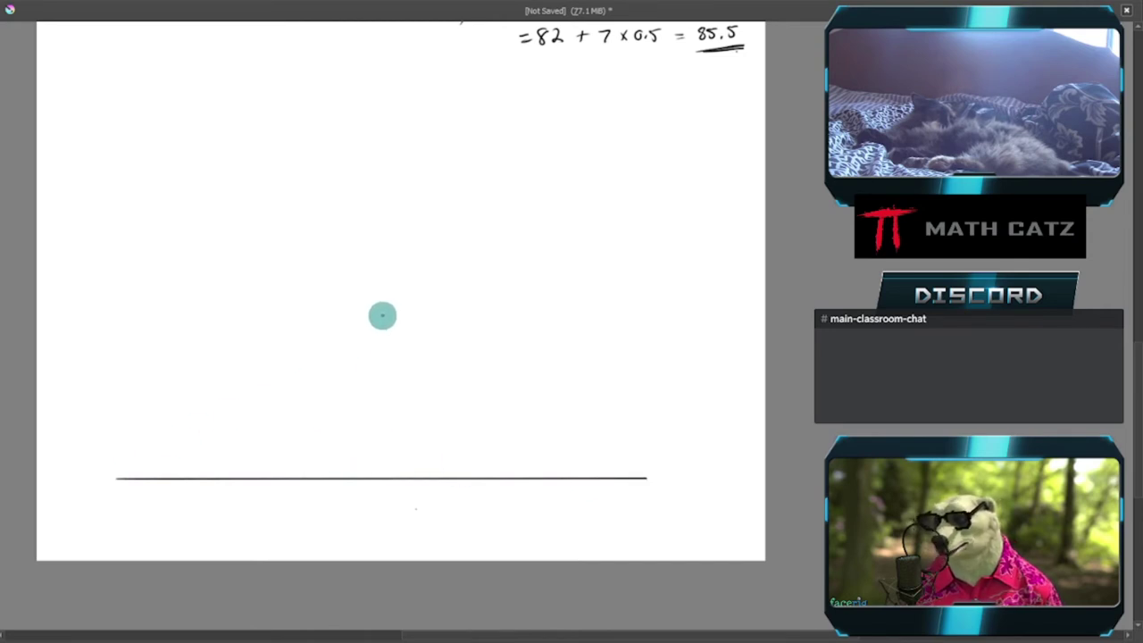
mouse_move(381, 315)
left_mouse_down()
mouse_move(305, 382)
mouse_move(205, 440)
mouse_move(114, 463)
left_mouse_up()
key("ctrl+z")
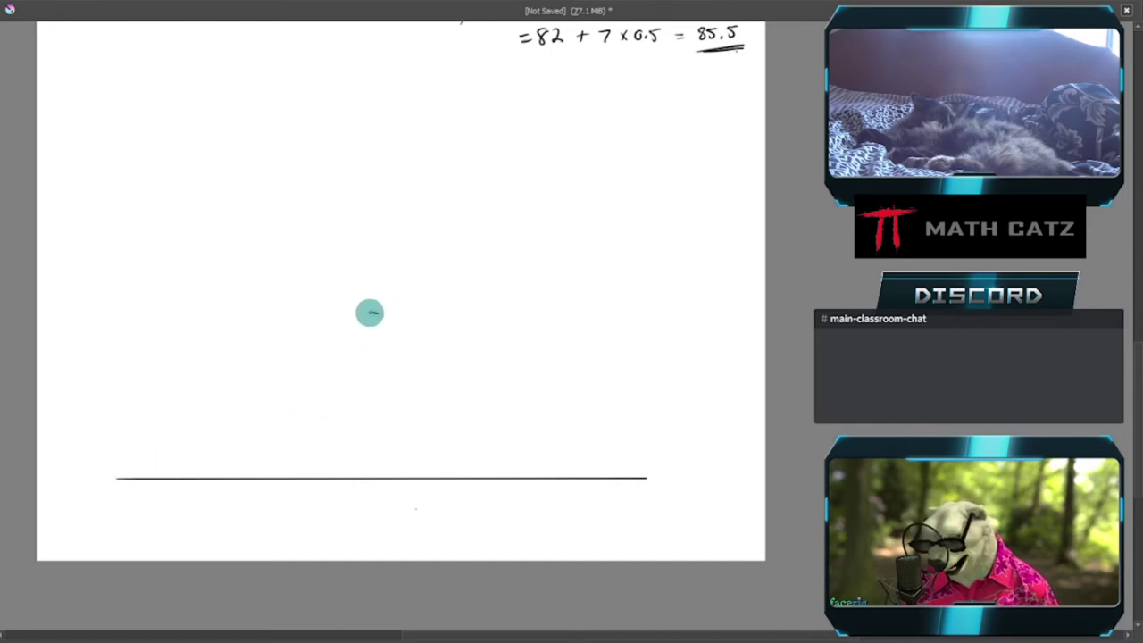
mouse_move(378, 313)
left_mouse_down()
mouse_move(317, 397)
mouse_move(280, 424)
mouse_move(131, 450)
left_mouse_up()
mouse_move(373, 313)
left_mouse_down()
mouse_move(455, 432)
mouse_move(499, 453)
mouse_move(606, 462)
left_mouse_up()
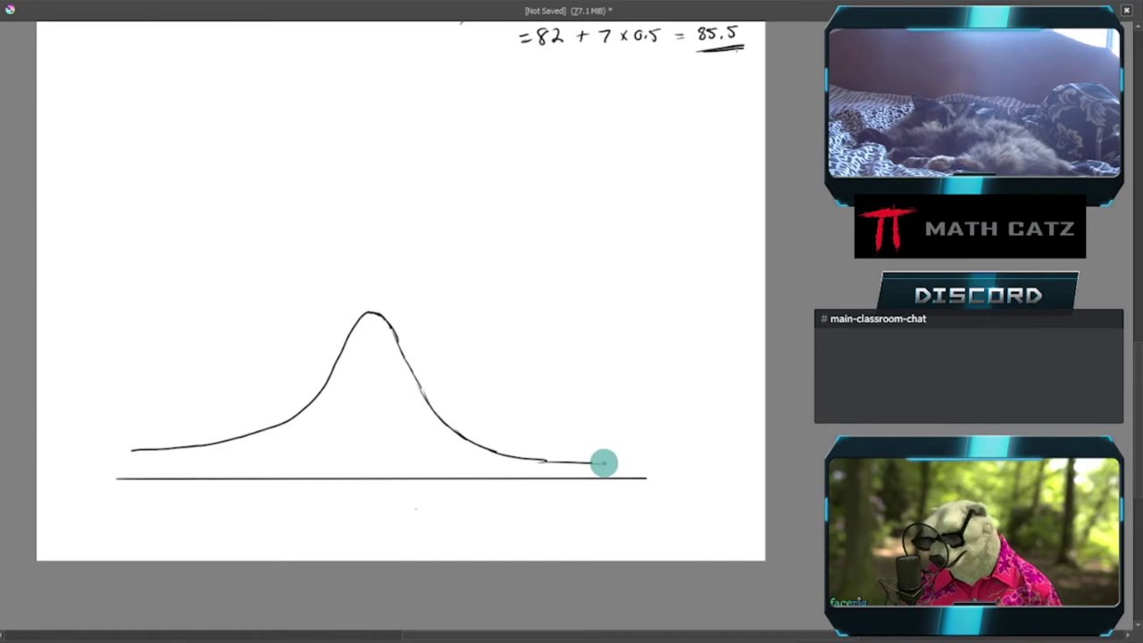
key("ctrl+z")
key("ctrl+z")
key("ctrl+z")
key("ctrl+z")
key("ctrl+z")
key("ctrl+z")
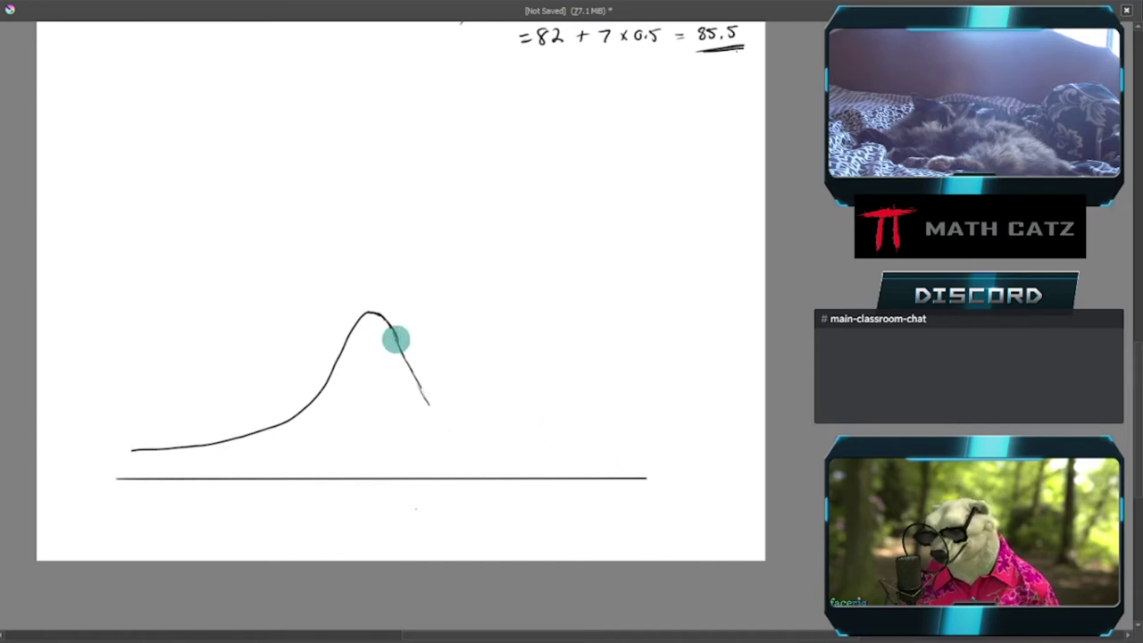
key("ctrl+z")
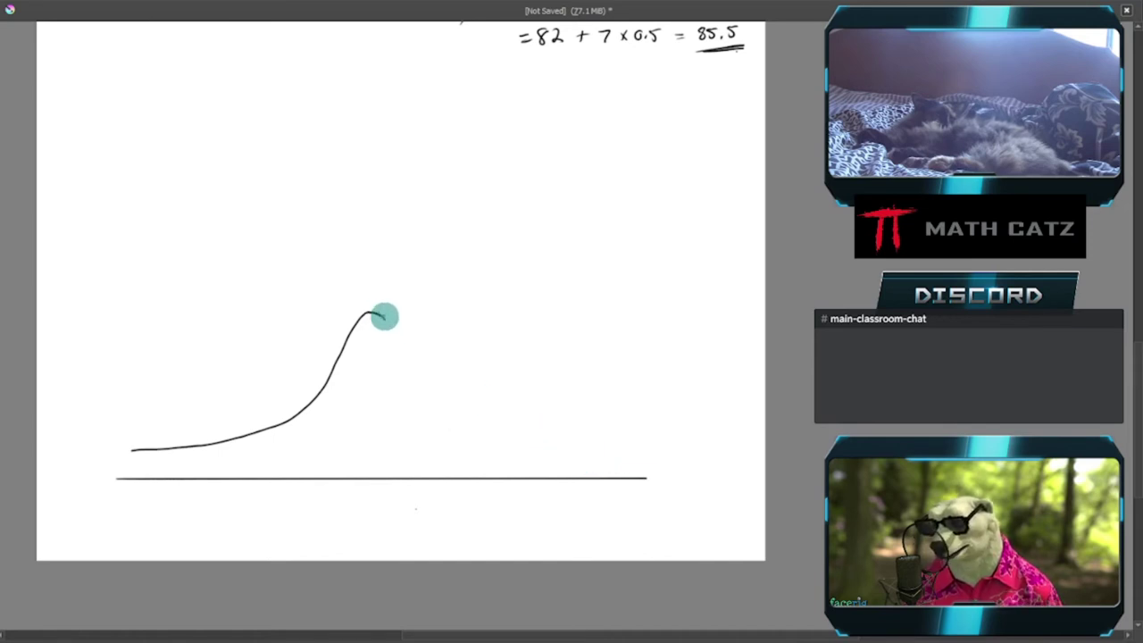
mouse_move(379, 316)
left_mouse_down()
mouse_move(462, 426)
mouse_move(510, 445)
mouse_move(638, 455)
left_mouse_up()
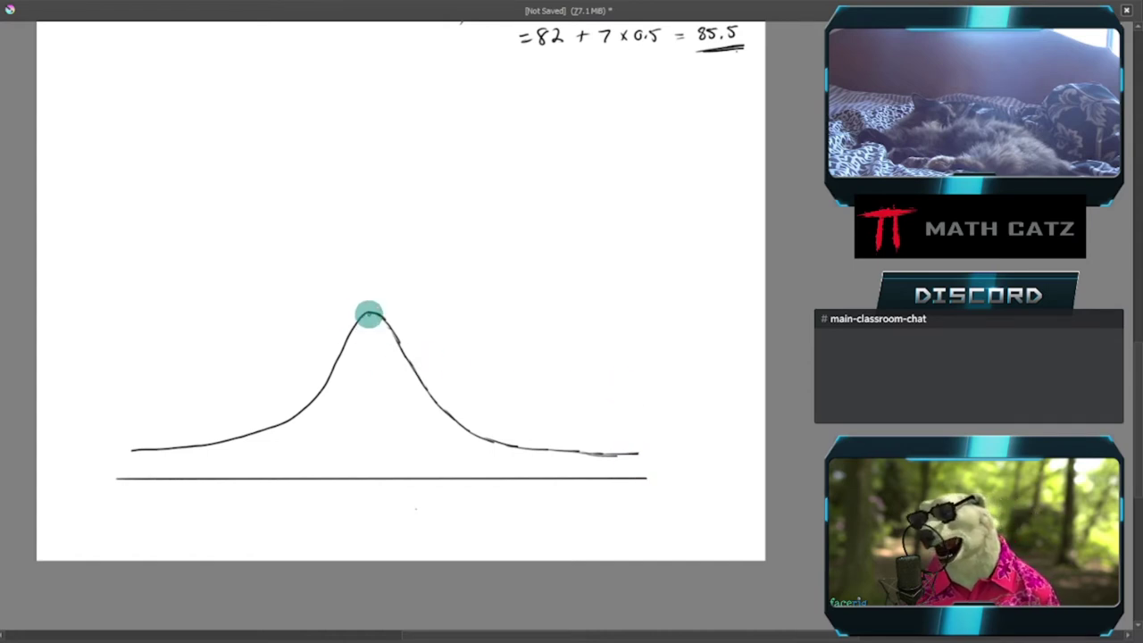
Add a dashed line from the curve's peak to the axis, labelled 82
left_click_drag(368, 315, 370, 476)
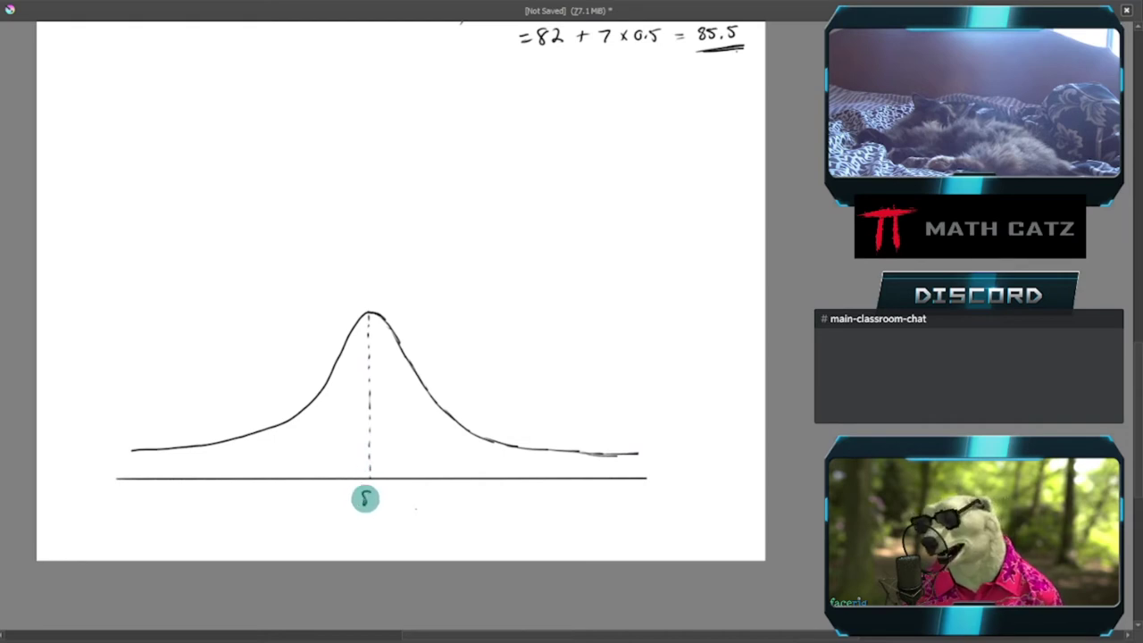
left_click_drag(371, 493, 379, 504)
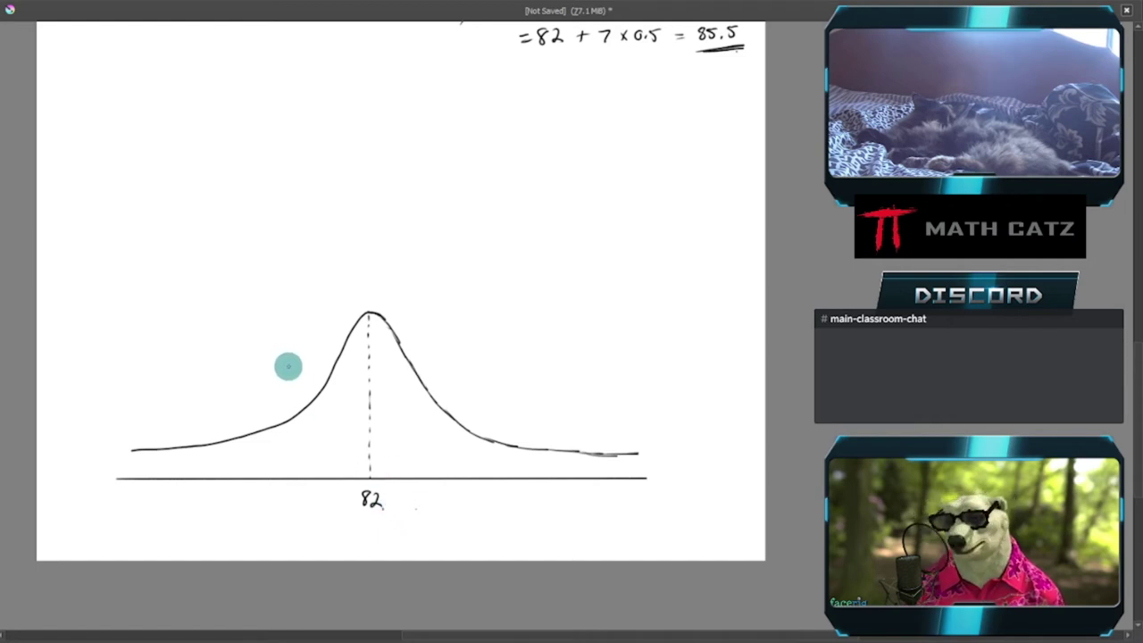
mouse_move(191, 232)
left_mouse_down()
mouse_move(197, 306)
mouse_move(187, 235)
left_mouse_up()
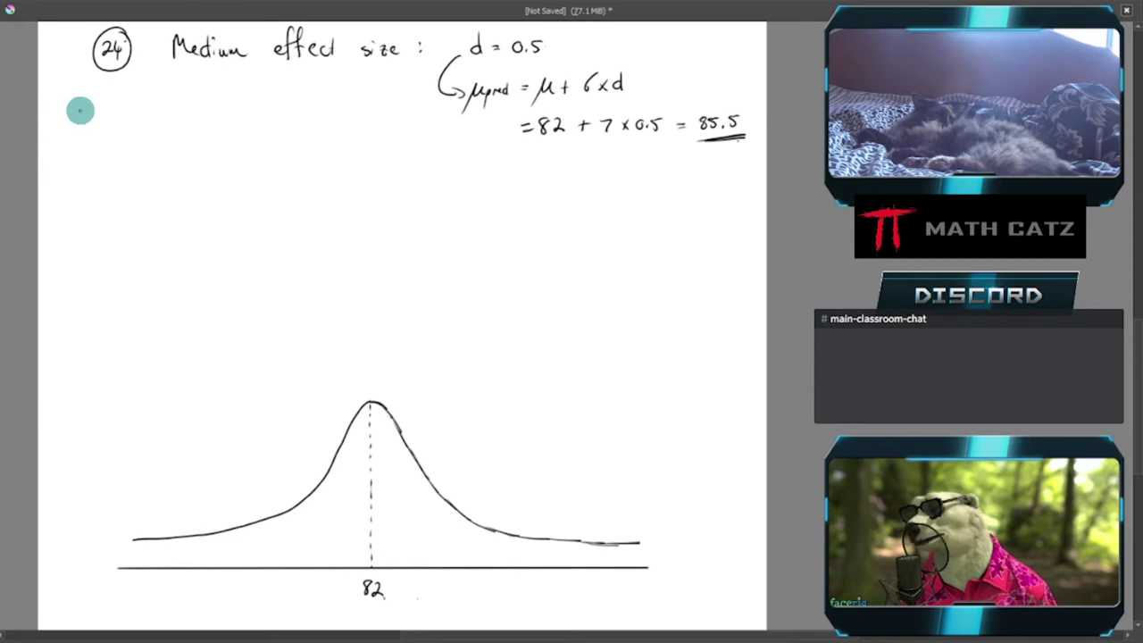
Write 'Distr. of means σm = 7/√25 = 1.4' and circle the 1.4
mouse_move(77, 113)
left_mouse_down()
mouse_move(74, 102)
mouse_move(125, 99)
mouse_move(135, 79)
mouse_move(135, 97)
left_mouse_up()
left_click_drag(92, 130, 175, 101)
left_click_drag(169, 106, 175, 105)
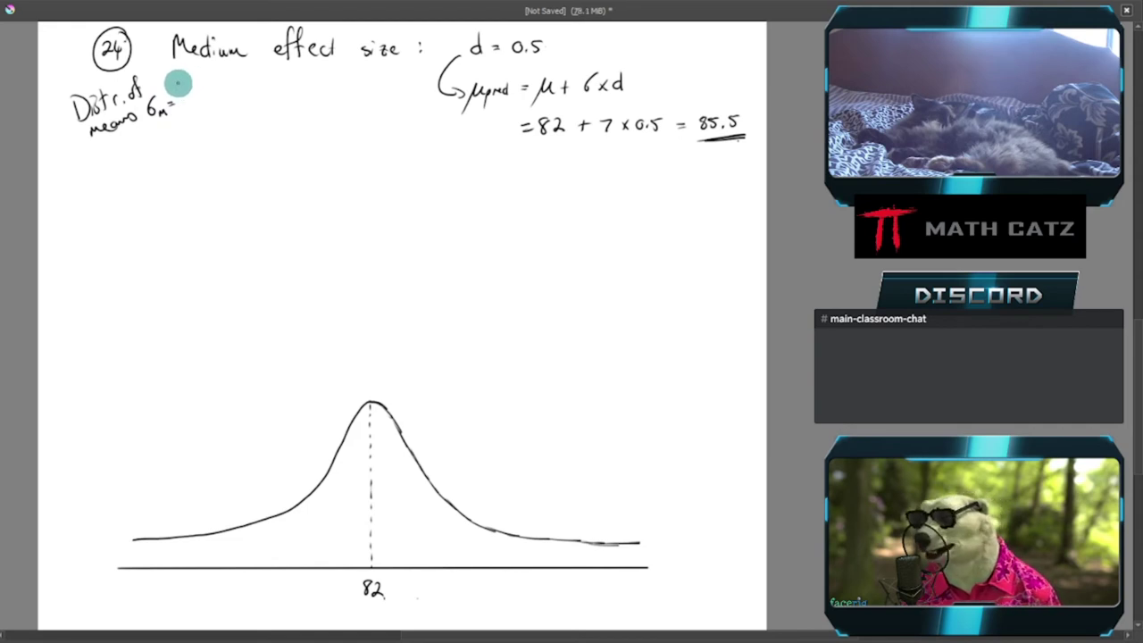
left_click_drag(177, 83, 178, 98)
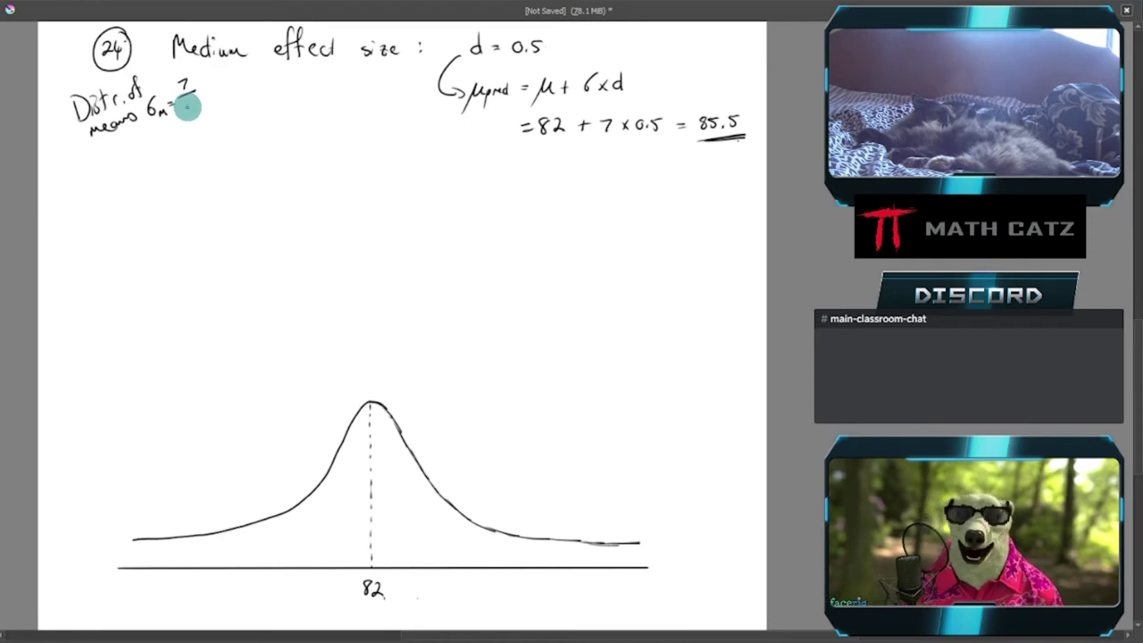
mouse_move(182, 112)
left_mouse_down()
mouse_move(203, 89)
mouse_move(190, 107)
left_mouse_up()
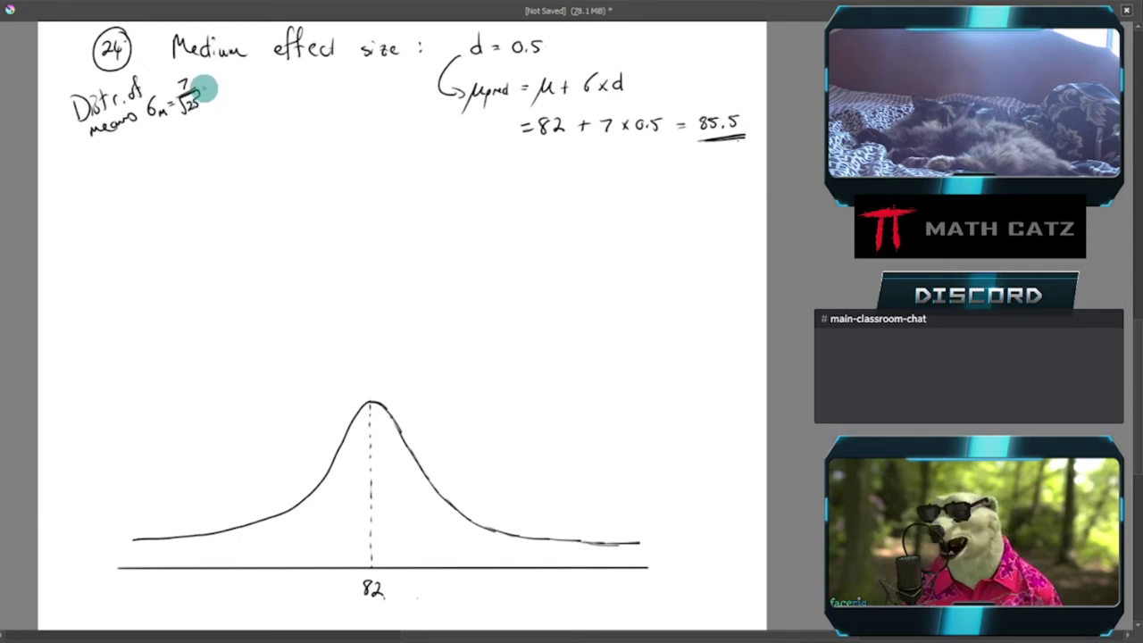
left_click_drag(203, 87, 211, 87)
left_click_drag(204, 91, 211, 91)
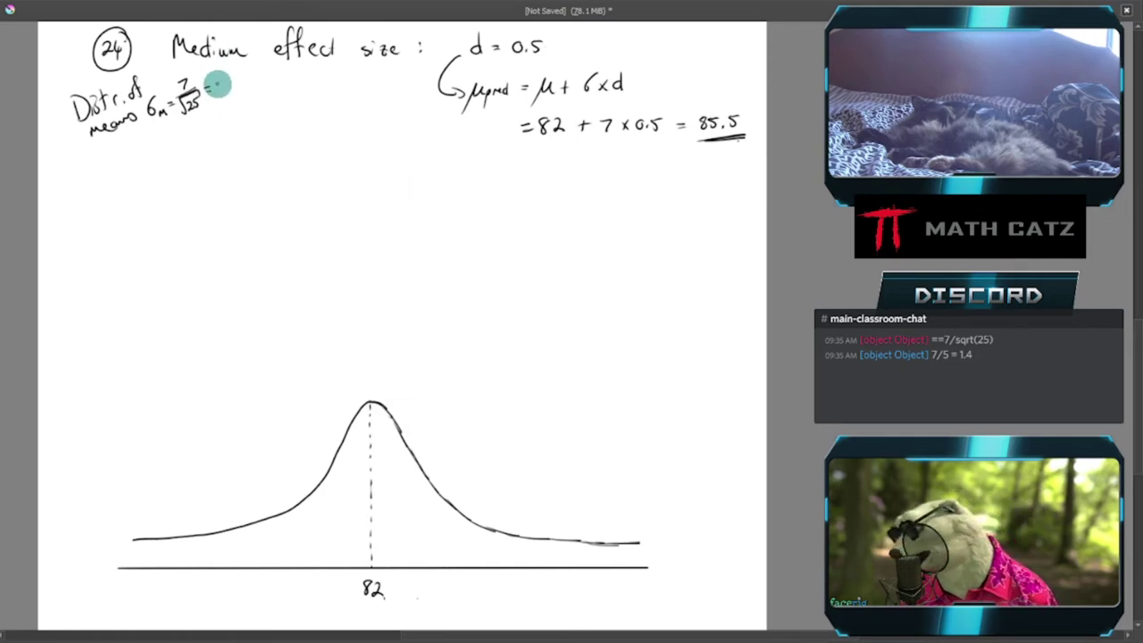
mouse_move(215, 75)
left_mouse_down()
mouse_move(221, 95)
mouse_move(221, 77)
left_mouse_up()
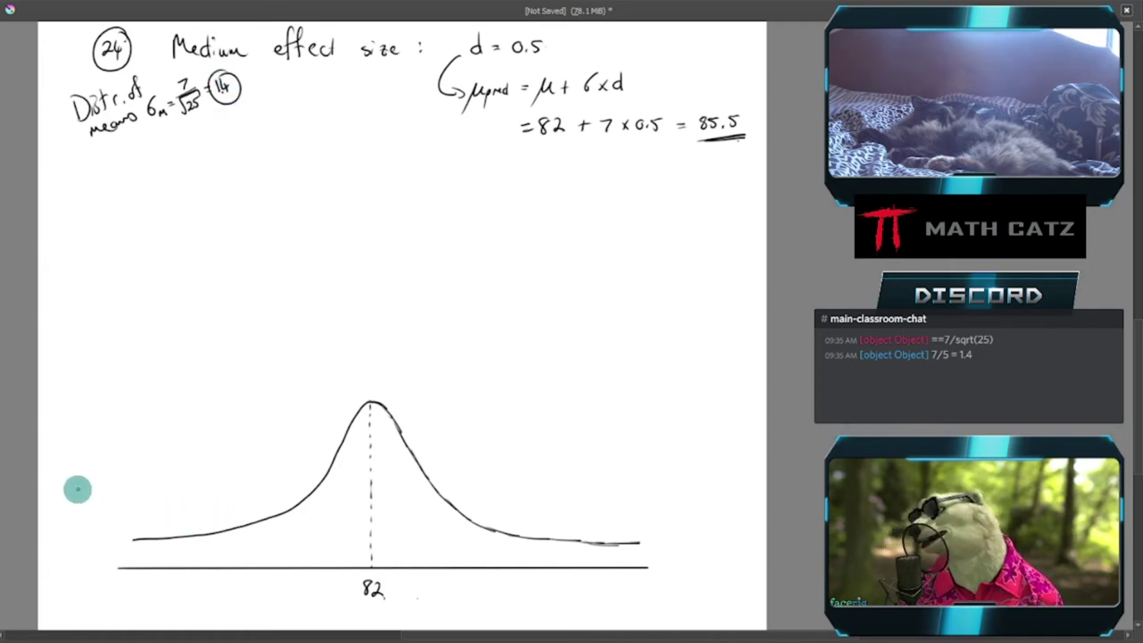
Note μ = 82 and σm = 1.4 left of the curve and label the axis centre μ = 82
mouse_move(76, 488)
left_mouse_down()
mouse_move(120, 462)
mouse_move(124, 471)
mouse_move(63, 470)
mouse_move(73, 451)
mouse_move(109, 445)
left_mouse_up()
left_click_drag(334, 604, 358, 586)
left_click_drag(351, 594, 359, 592)
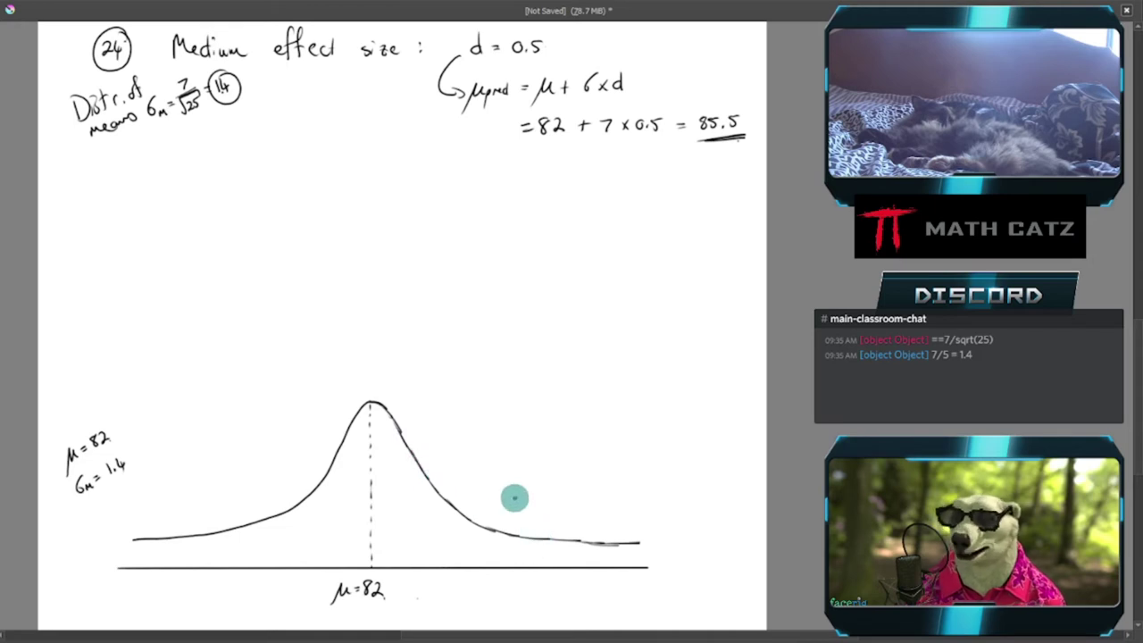
mouse_move(339, 635)
left_click(408, 614)
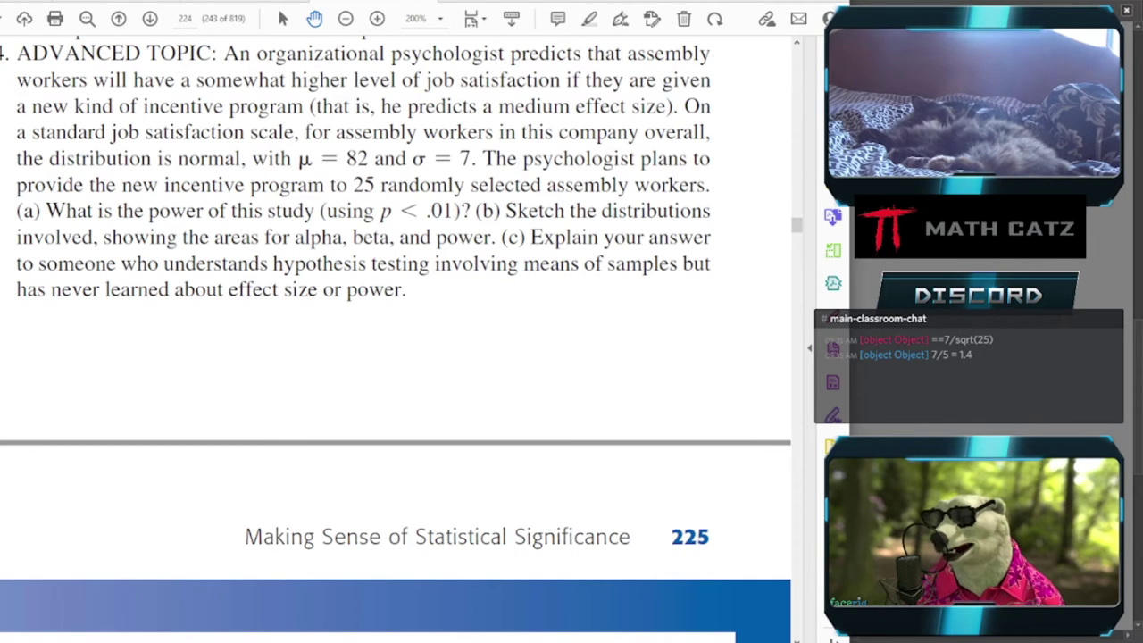
left_click(422, 597)
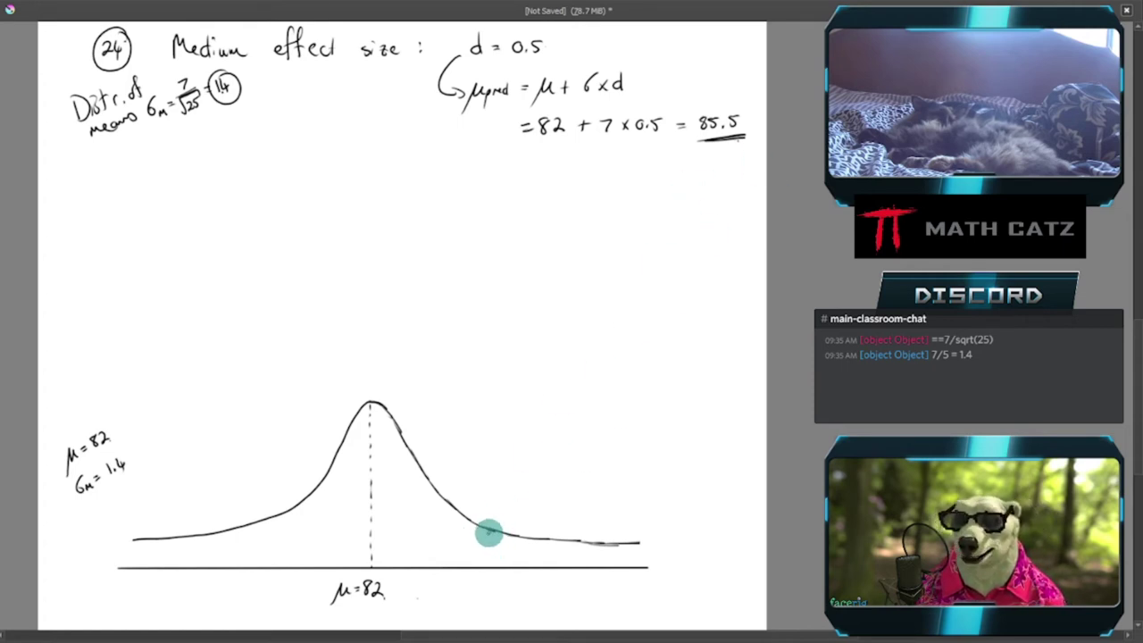
Draw a dashed cutoff, hatch the right tail marked α = 1% with an arrow, and write z= below
mouse_move(488, 532)
left_mouse_down()
mouse_move(490, 568)
mouse_move(489, 540)
mouse_move(497, 554)
mouse_move(528, 546)
mouse_move(533, 560)
mouse_move(606, 558)
mouse_move(555, 554)
mouse_move(619, 492)
mouse_move(628, 500)
mouse_move(655, 476)
mouse_move(660, 488)
mouse_move(616, 487)
left_mouse_up()
left_click_drag(623, 480, 632, 479)
left_click_drag(623, 485, 632, 484)
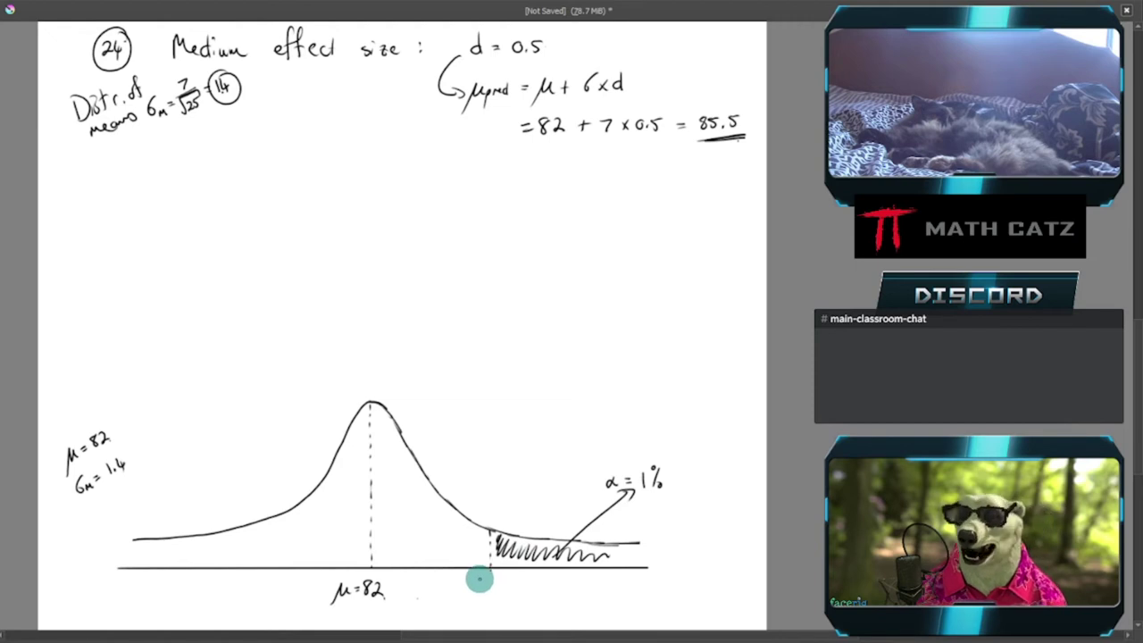
left_click_drag(474, 581, 486, 582)
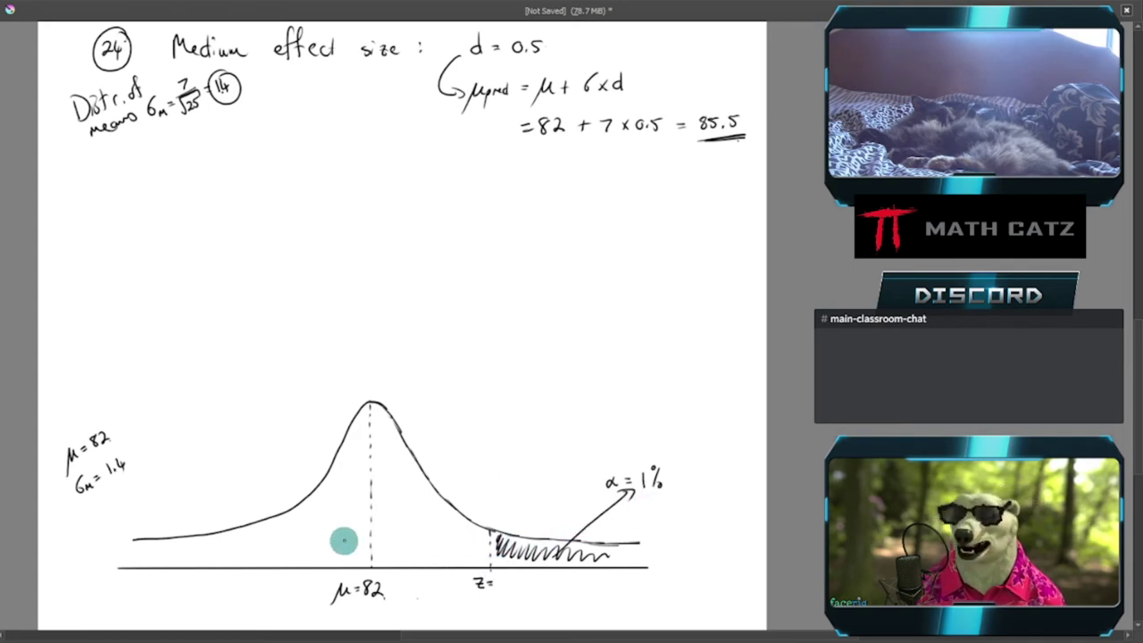
mouse_move(320, 639)
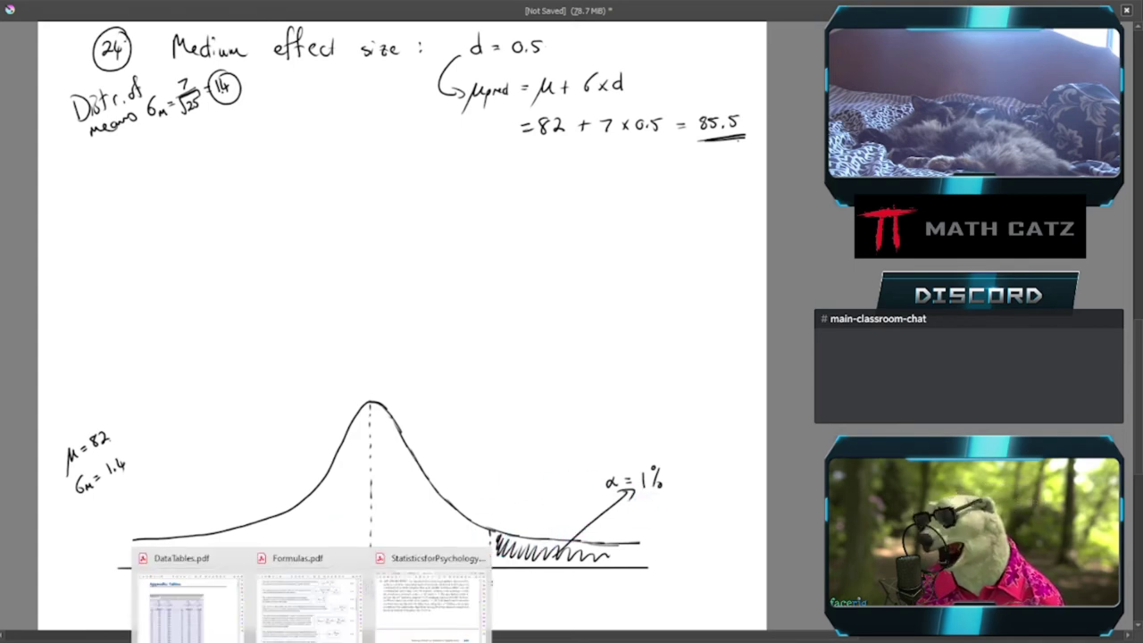
left_click(207, 622)
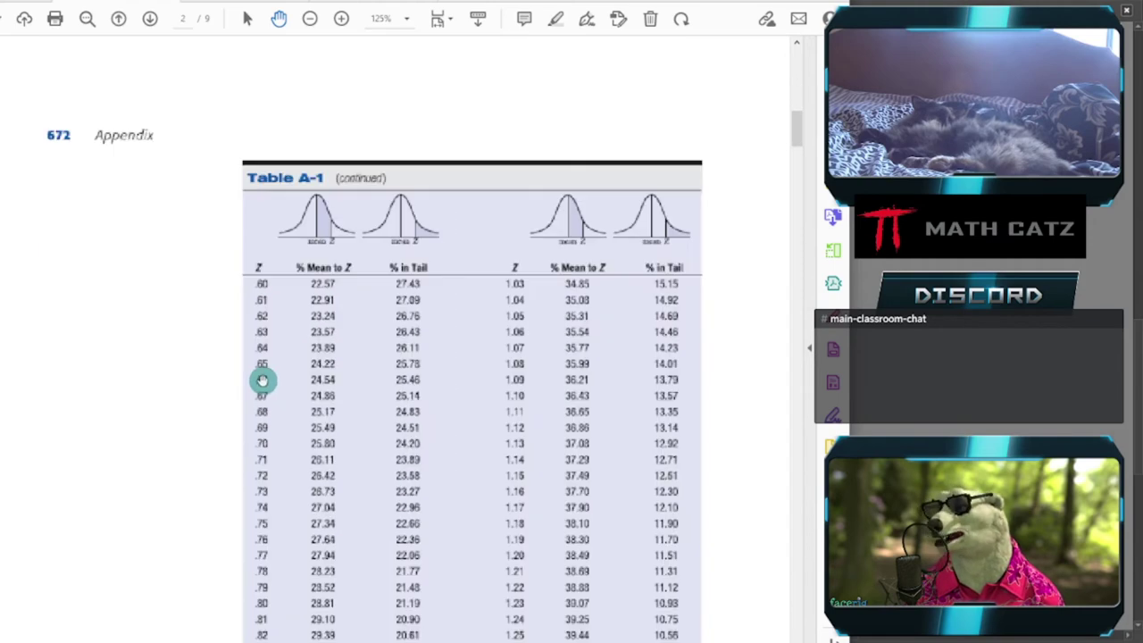
scroll(395, 420, "down", 2)
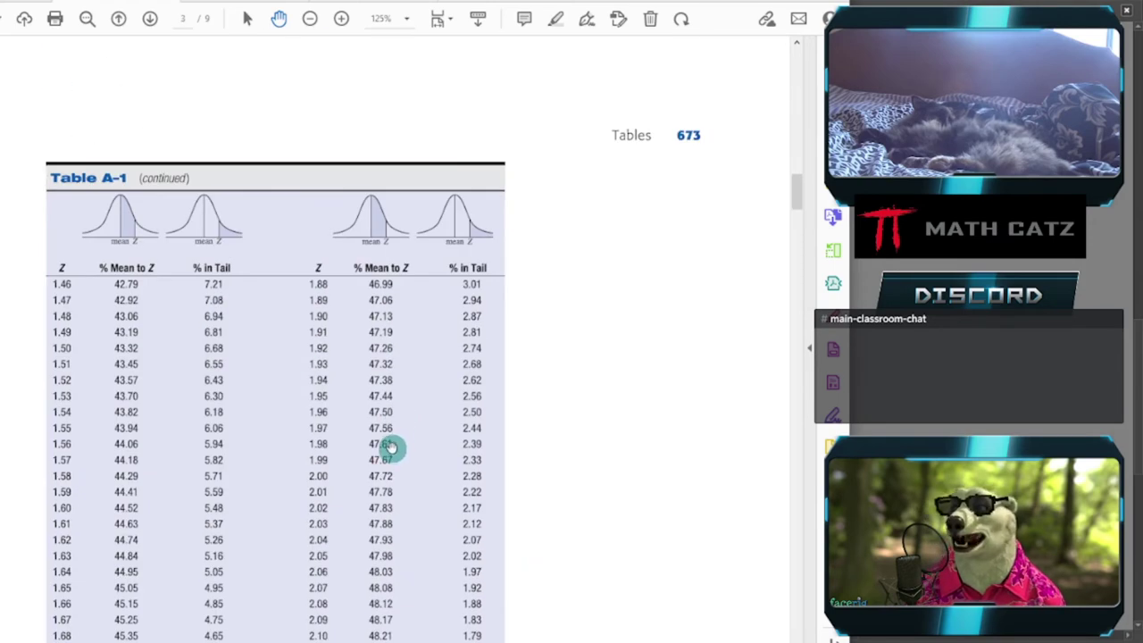
scroll(390, 446, "down", 3)
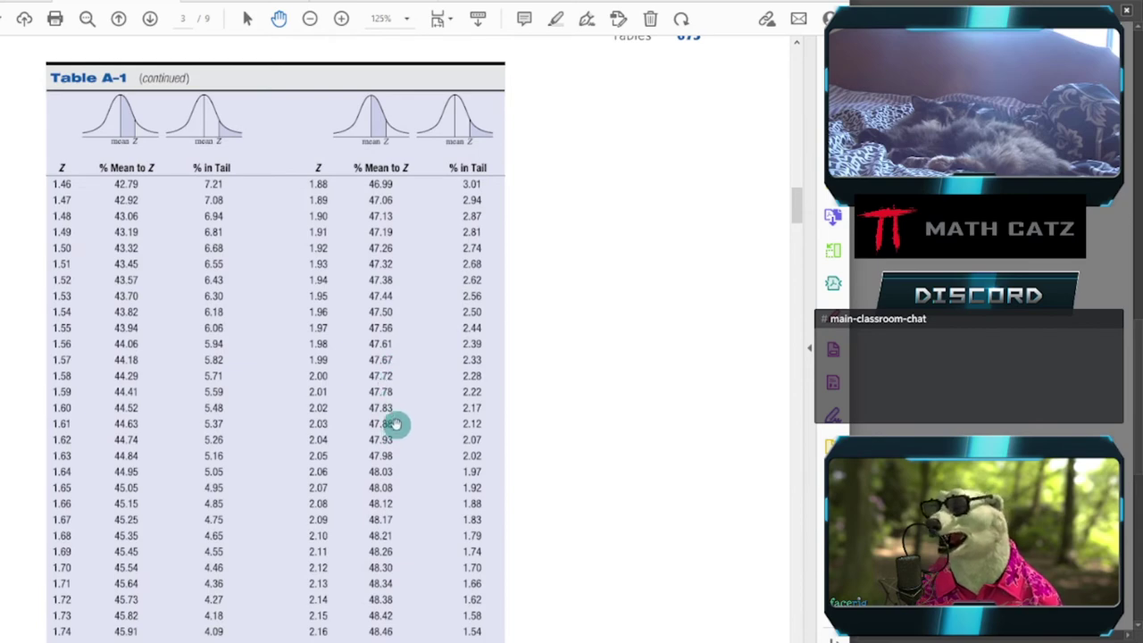
scroll(395, 406, "down", 5)
scroll(436, 446, "down", 2)
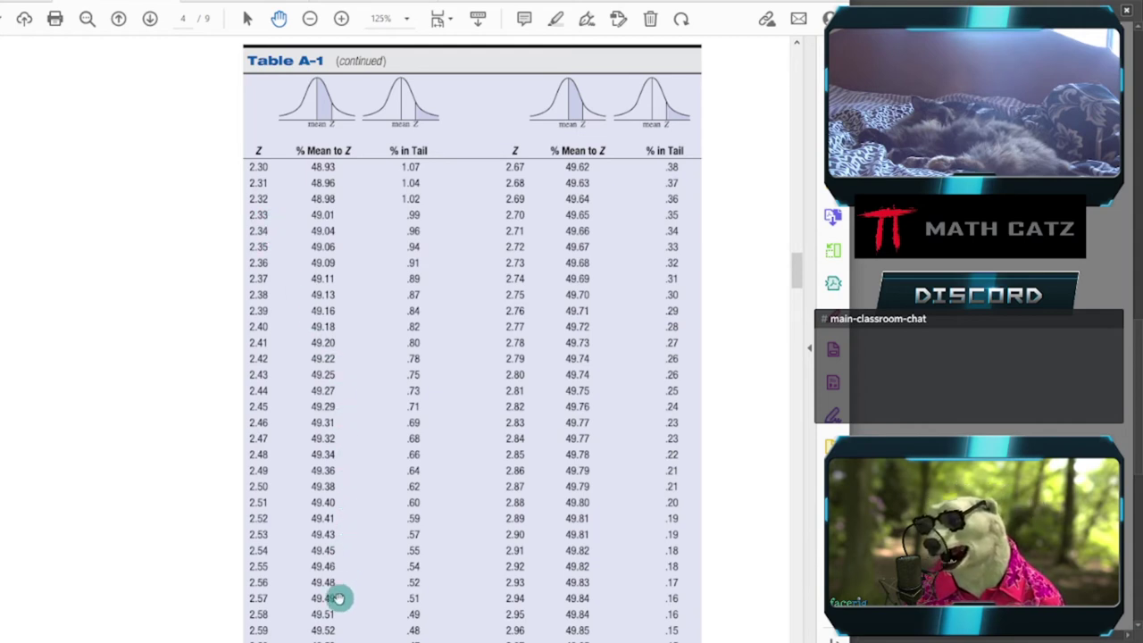
Label the cutoff z = 2.33, pan up for room, and begin 'X =' beneath it
key("alt+Tab")
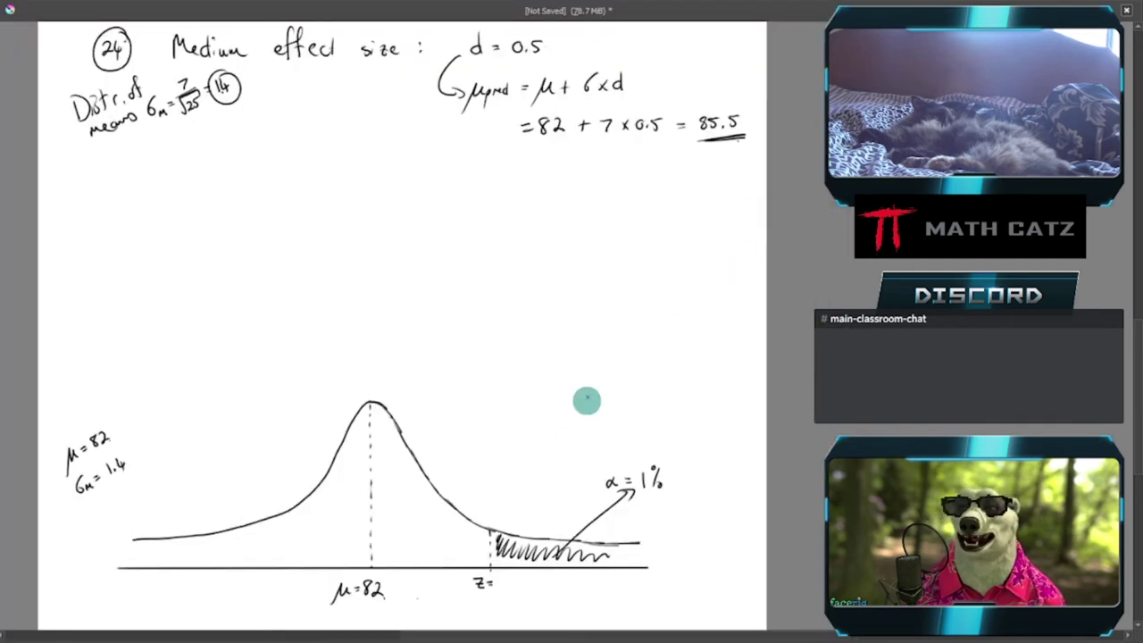
left_click_drag(498, 580, 519, 588)
left_click(505, 588)
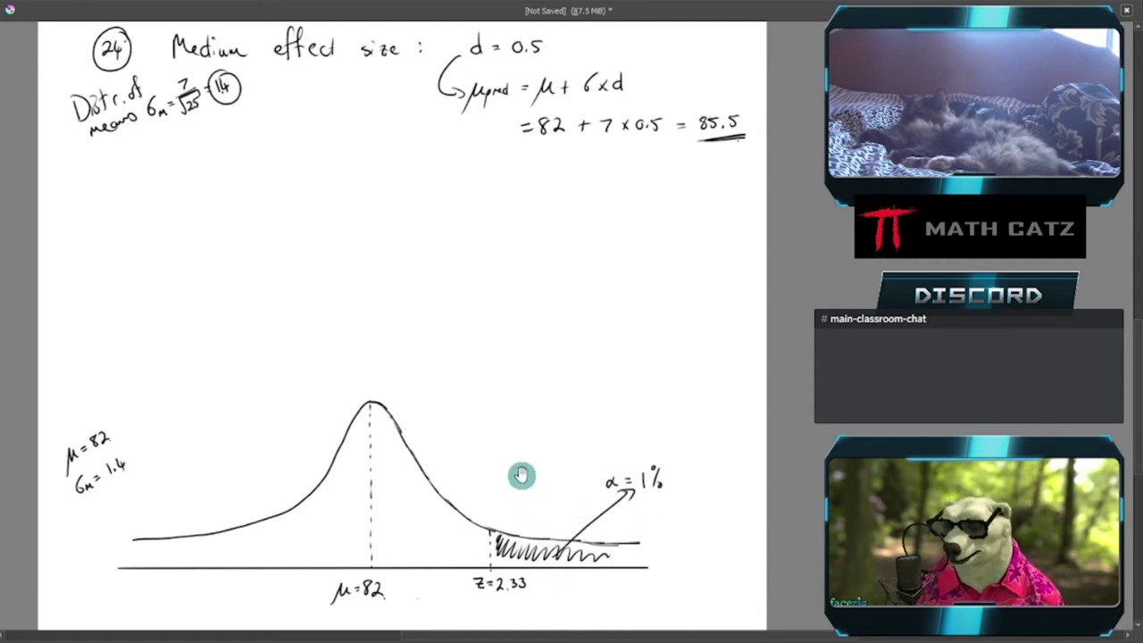
left_click_drag(521, 472, 500, 426)
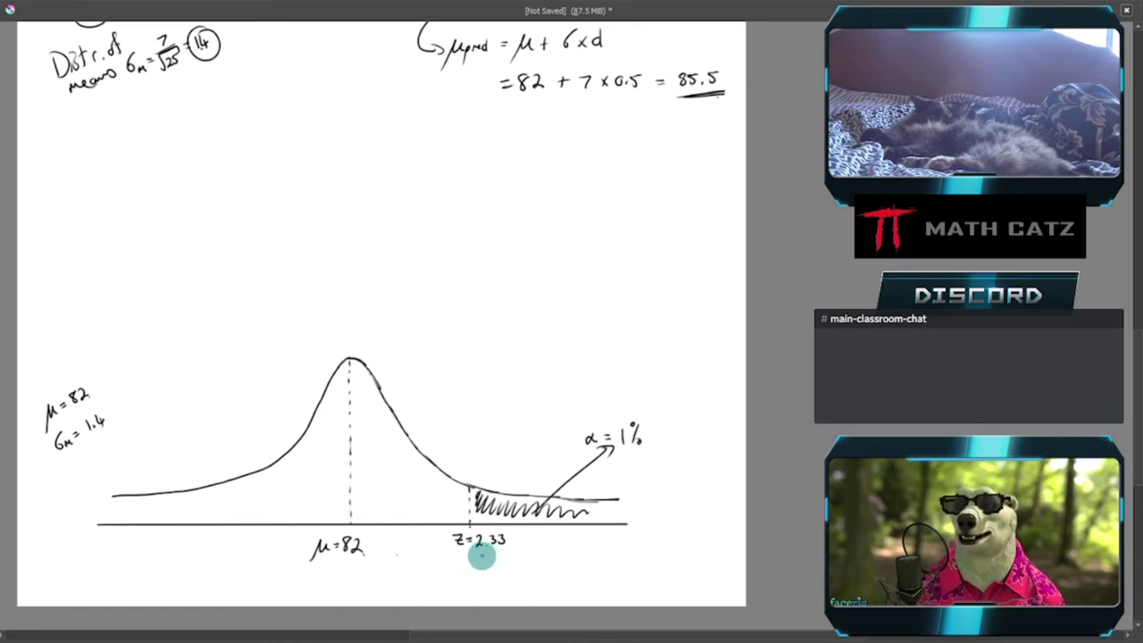
left_click_drag(455, 566, 460, 574)
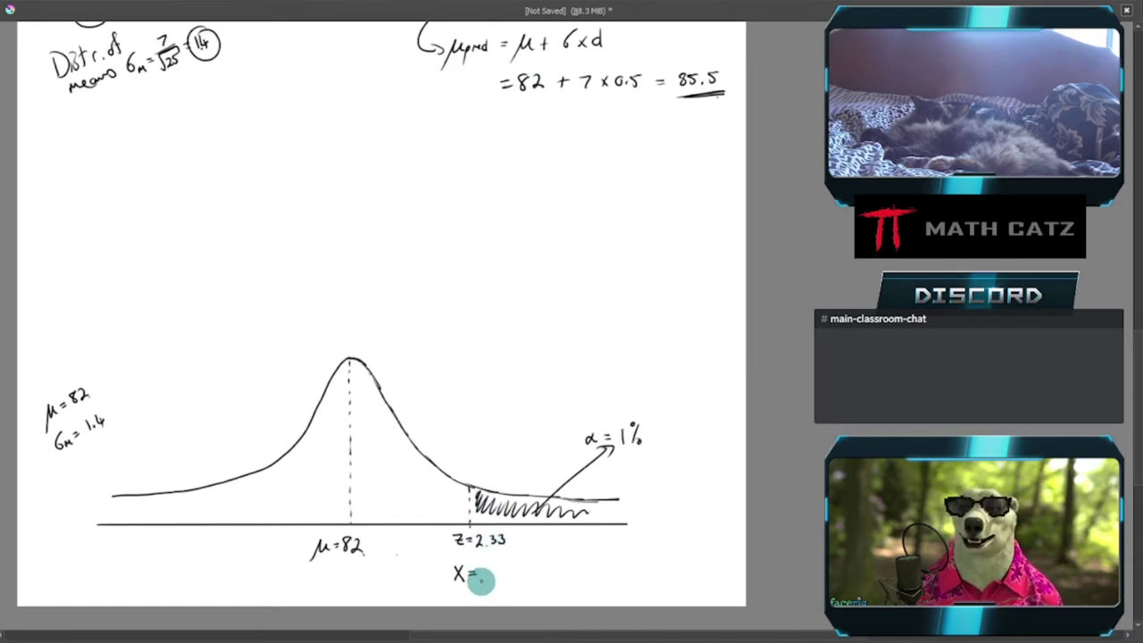
Write 82 + 1.4 × 2.33 after X = and begin the result line = 85.262 underneath
mouse_move(484, 567)
left_mouse_down()
mouse_move(542, 580)
mouse_move(540, 568)
mouse_move(577, 573)
left_mouse_up()
left_click_drag(472, 593, 485, 592)
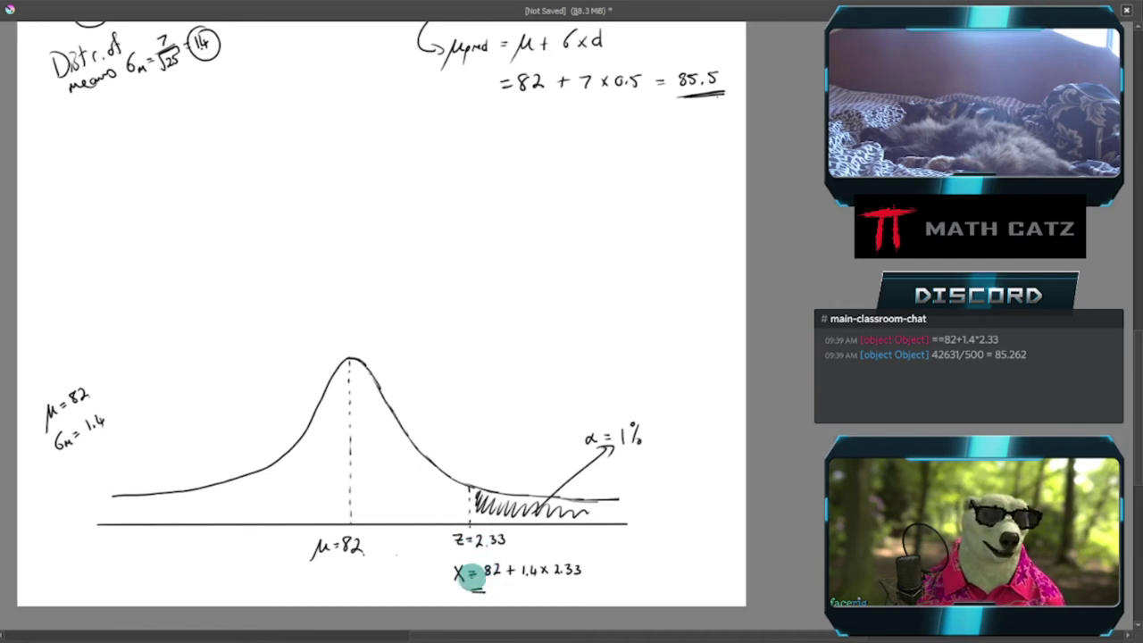
mouse_move(493, 585)
left_mouse_down()
mouse_move(495, 595)
mouse_move(541, 596)
left_mouse_up()
left_click(510, 594)
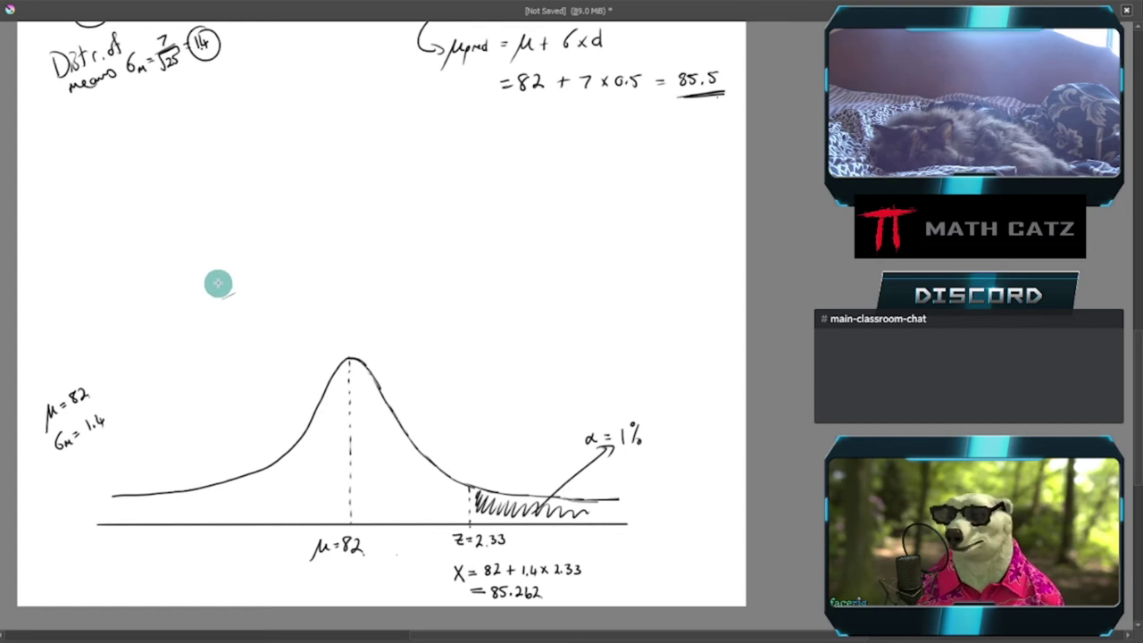
Draw a new axis above the first curve with a tick labelled μpred 85.5
left_click_drag(214, 283, 719, 284)
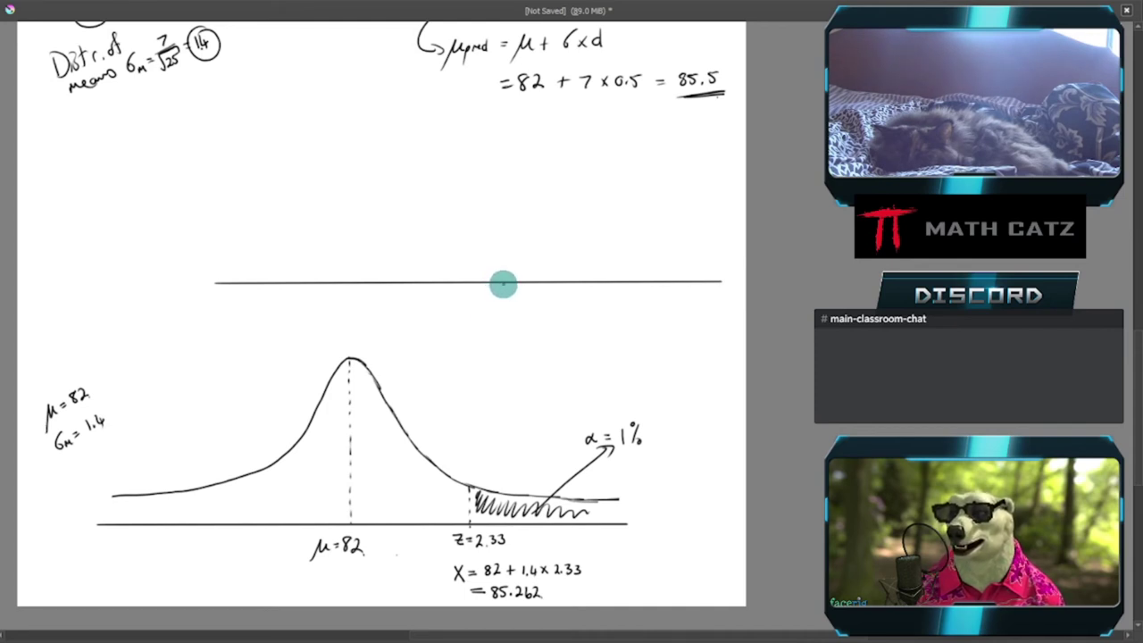
left_click_drag(502, 282, 502, 289)
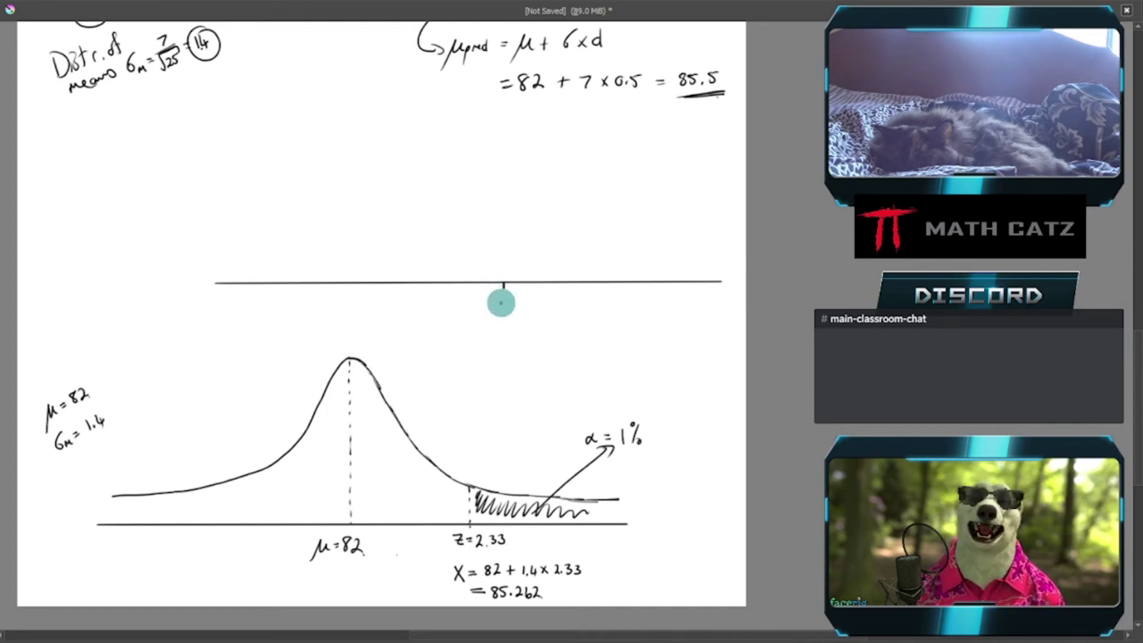
mouse_move(495, 310)
left_mouse_down()
mouse_move(526, 304)
mouse_move(509, 329)
mouse_move(525, 326)
left_mouse_up()
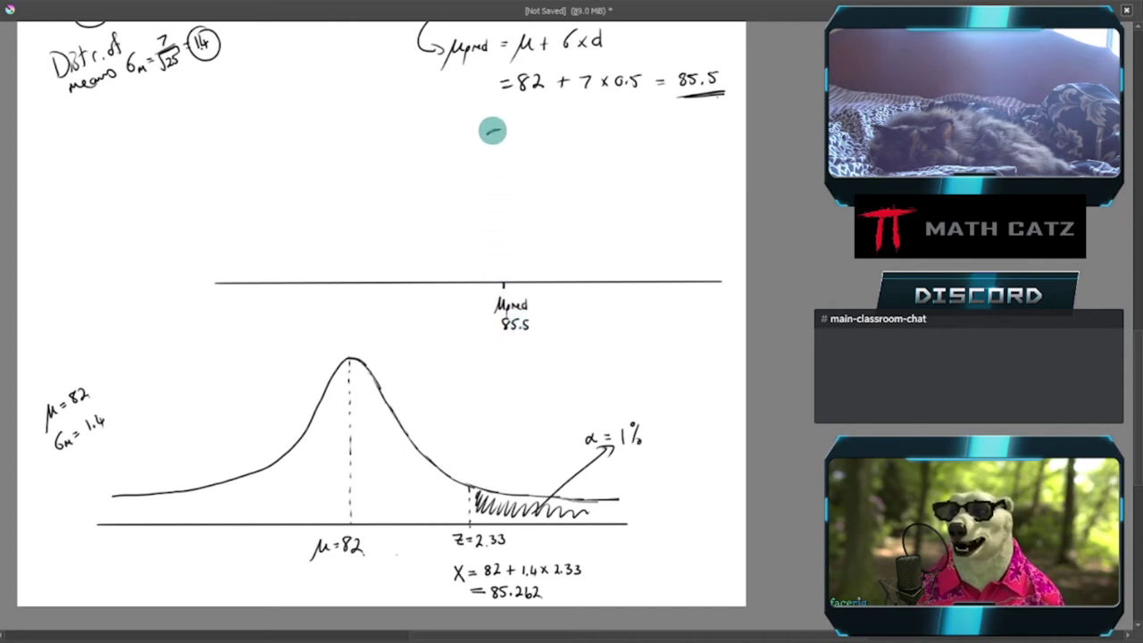
Sketch the upper bell curve centred on 85.5, redoing a bad stroke, with a dashed peak line
mouse_move(493, 130)
left_mouse_down()
mouse_move(427, 223)
mouse_move(354, 248)
mouse_move(277, 250)
left_mouse_up()
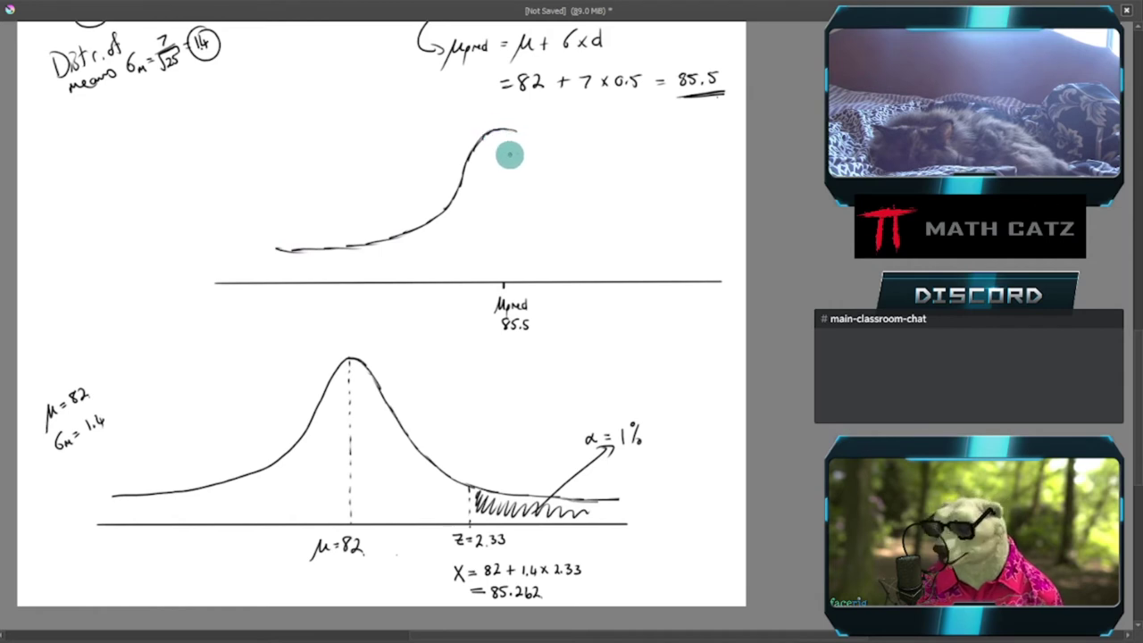
key("ctrl+z")
key("ctrl+z")
key("ctrl+z")
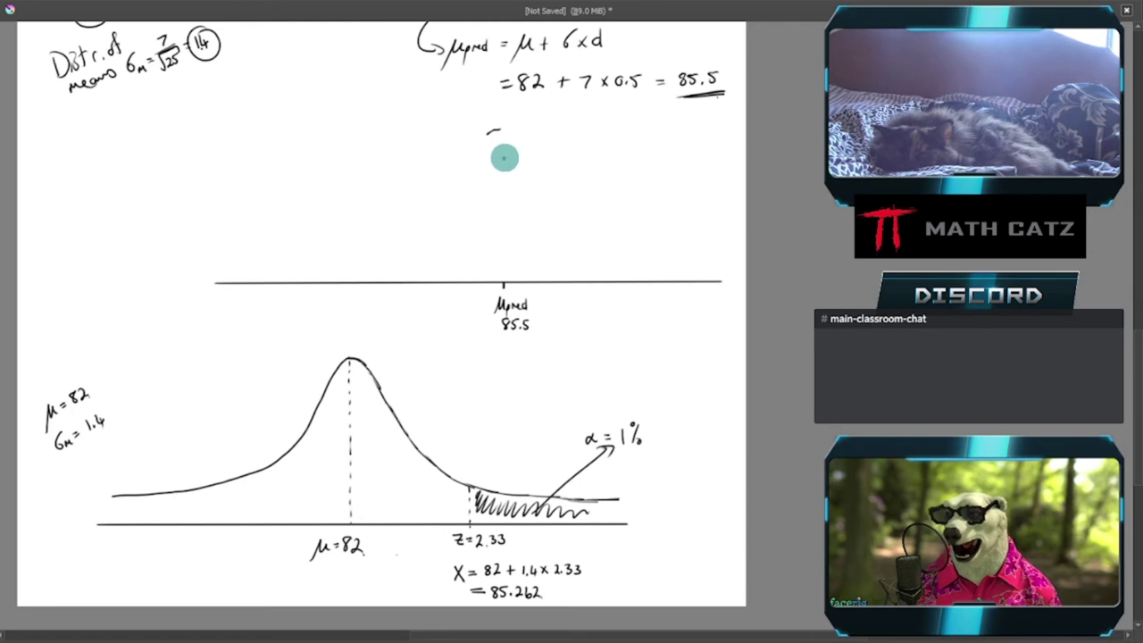
key("ctrl+z")
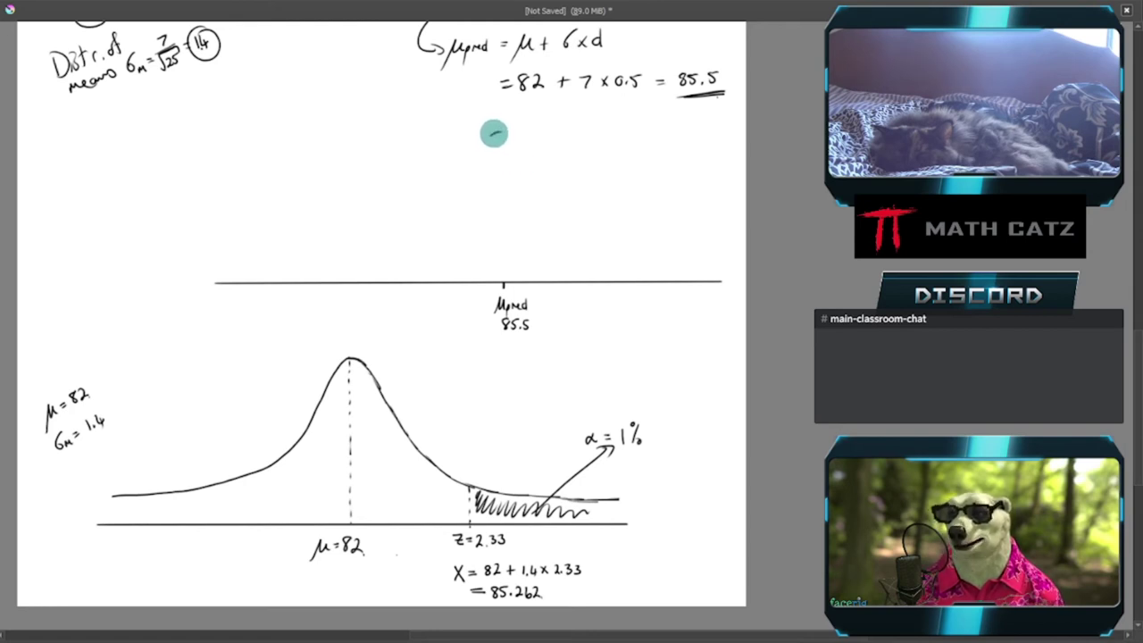
mouse_move(501, 132)
left_mouse_down()
mouse_move(422, 229)
mouse_move(273, 259)
left_mouse_up()
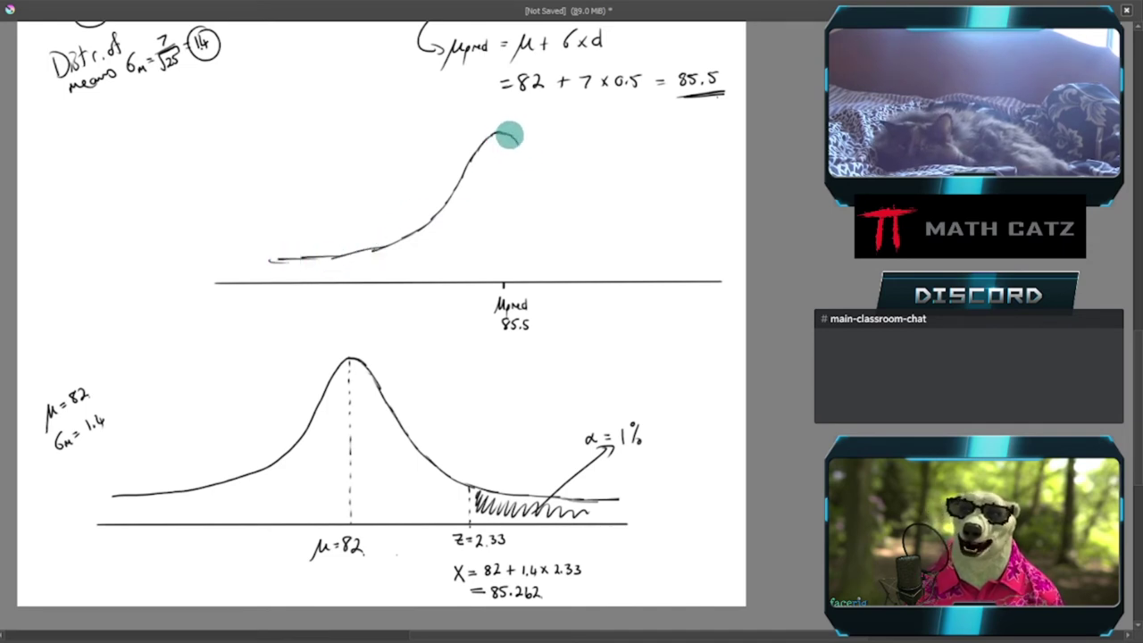
mouse_move(516, 140)
left_mouse_down()
mouse_move(548, 199)
mouse_move(583, 224)
mouse_move(721, 258)
left_mouse_up()
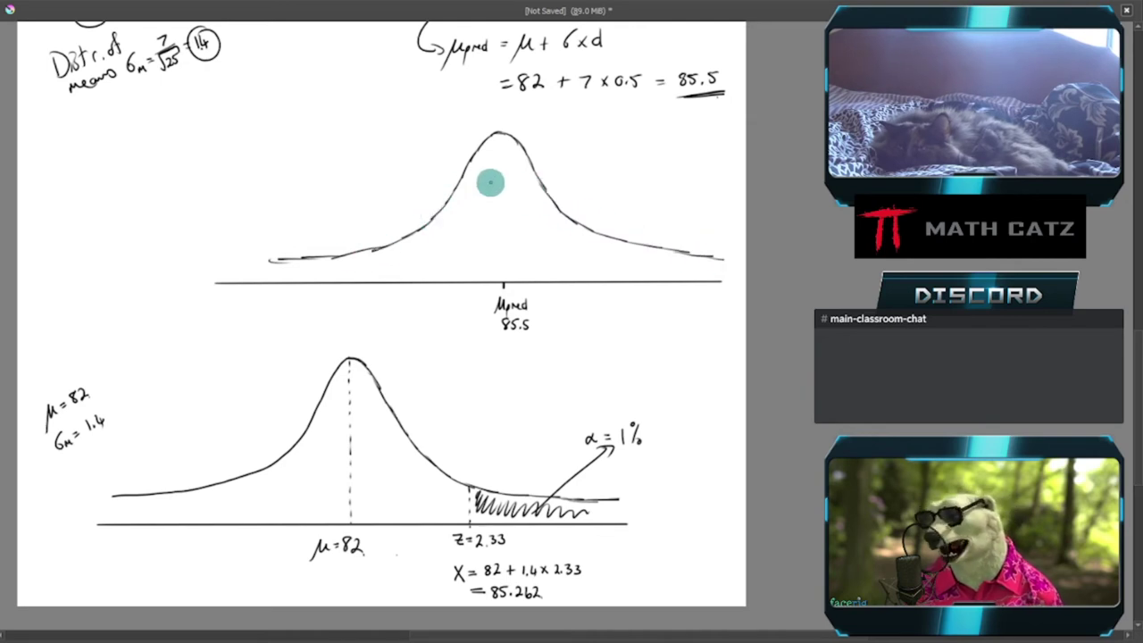
left_click_drag(502, 134, 504, 284)
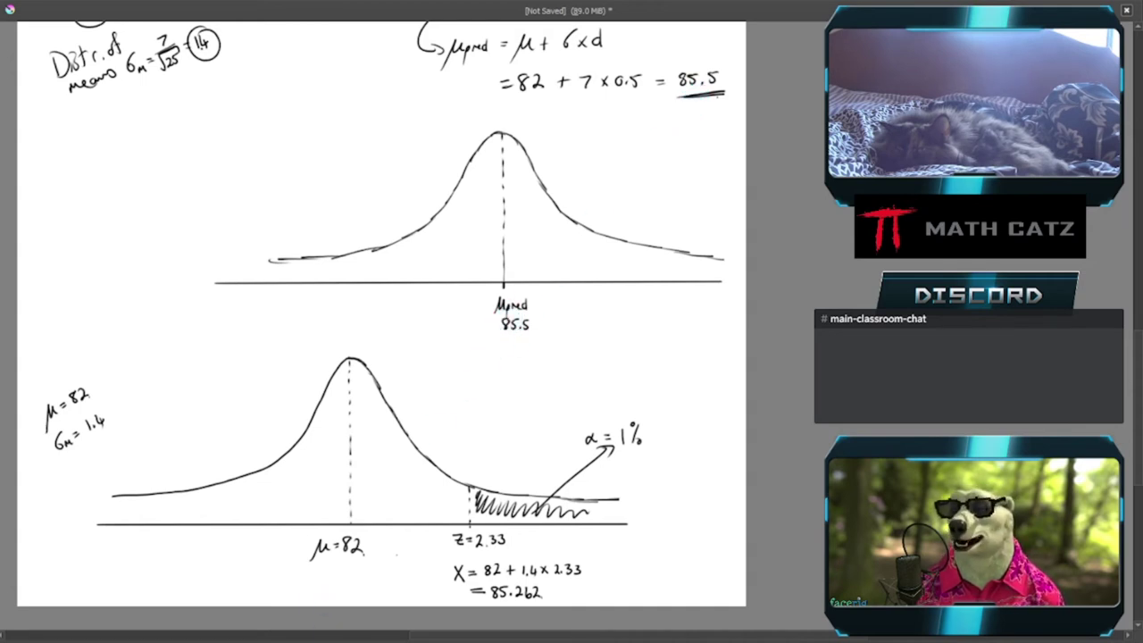
left_click(390, 604)
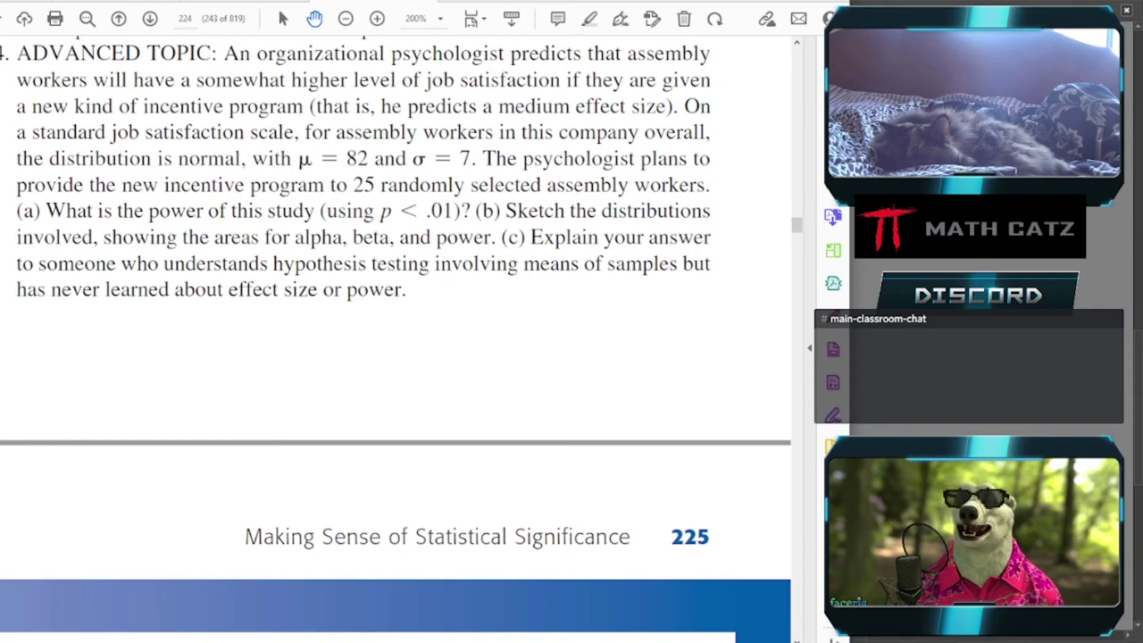
key("alt+Tab")
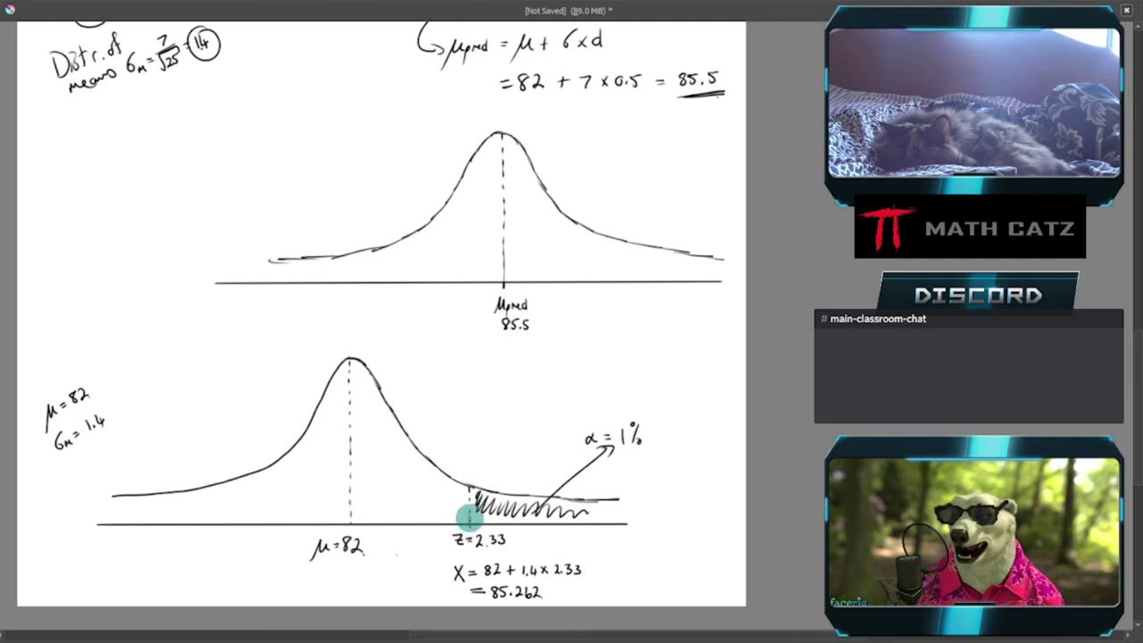
Extend a dotted cutoff line from z = 2.33 up through the upper curve at 85.262
mouse_move(469, 520)
left_mouse_down()
mouse_move(464, 282)
mouse_move(459, 298)
mouse_move(473, 302)
mouse_move(474, 291)
mouse_move(482, 302)
left_mouse_up()
left_click_drag(465, 236, 464, 176)
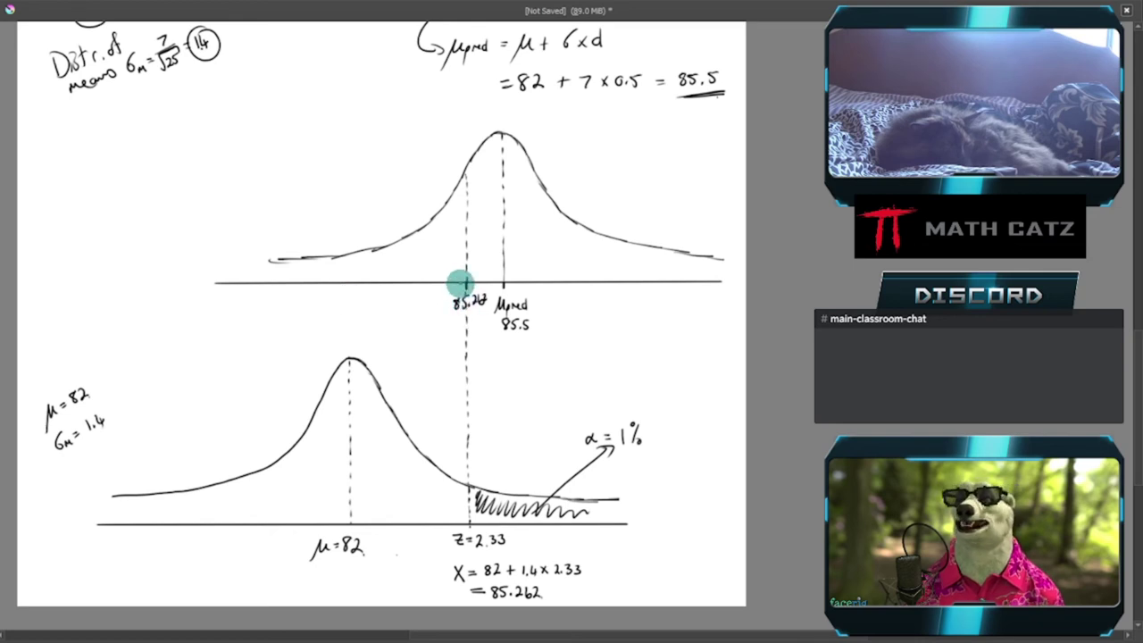
Hatch the upper curve's tail left of 85.262 and add an arrow pointing into it
mouse_move(460, 277)
left_mouse_down()
mouse_move(457, 195)
mouse_move(439, 241)
mouse_move(456, 249)
mouse_move(454, 281)
mouse_move(431, 244)
mouse_move(414, 269)
mouse_move(396, 252)
mouse_move(365, 284)
mouse_move(357, 258)
mouse_move(335, 276)
mouse_move(323, 262)
mouse_move(267, 270)
mouse_move(301, 270)
left_mouse_up()
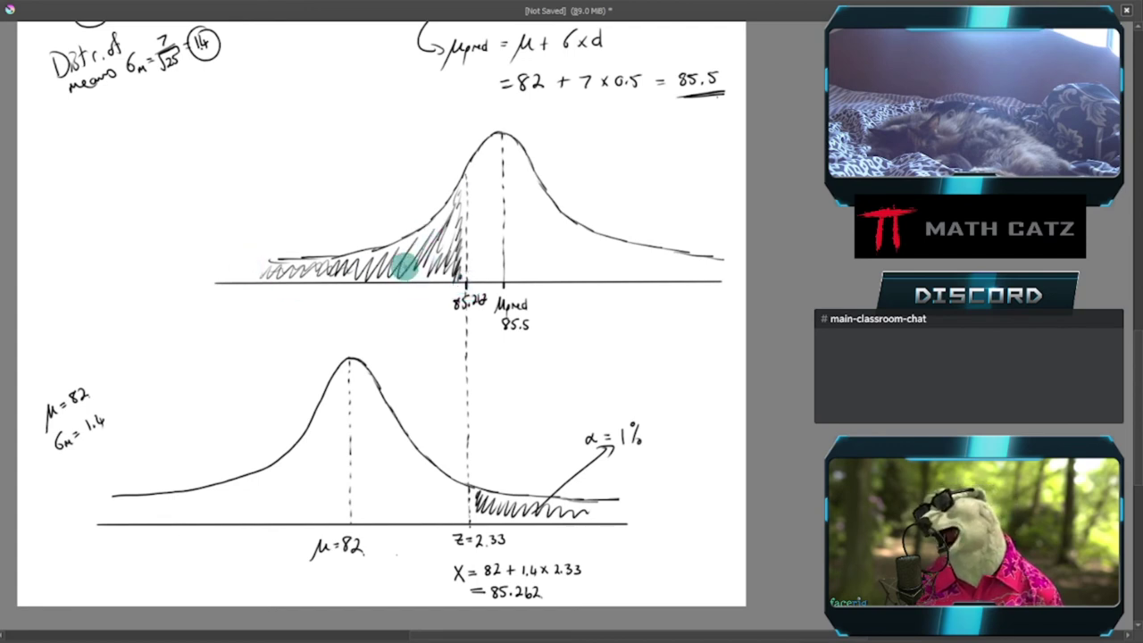
left_click_drag(363, 198, 389, 259)
left_click_drag(377, 239, 393, 245)
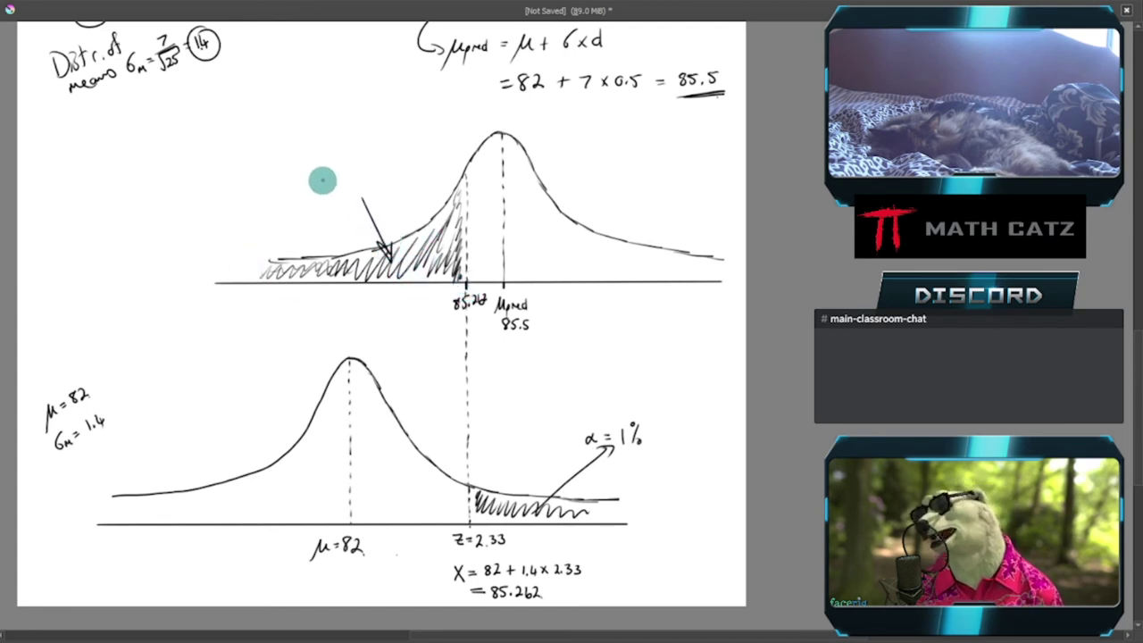
Label the shaded tail '(β) Prob of Type II error' and draw a curved arrow down from 85.262
mouse_move(315, 168)
left_mouse_down()
mouse_move(343, 155)
mouse_move(347, 132)
mouse_move(338, 184)
mouse_move(323, 188)
mouse_move(343, 193)
mouse_move(365, 176)
mouse_move(363, 160)
mouse_move(367, 175)
mouse_move(403, 152)
left_mouse_up()
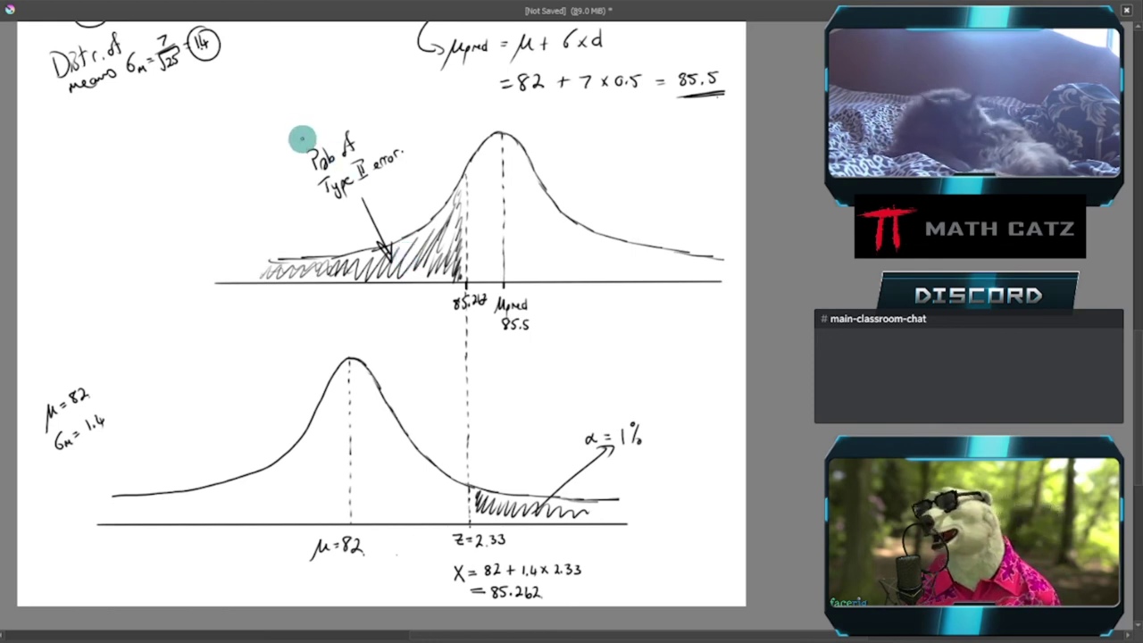
mouse_move(304, 140)
left_mouse_down()
mouse_move(309, 119)
mouse_move(312, 134)
left_mouse_up()
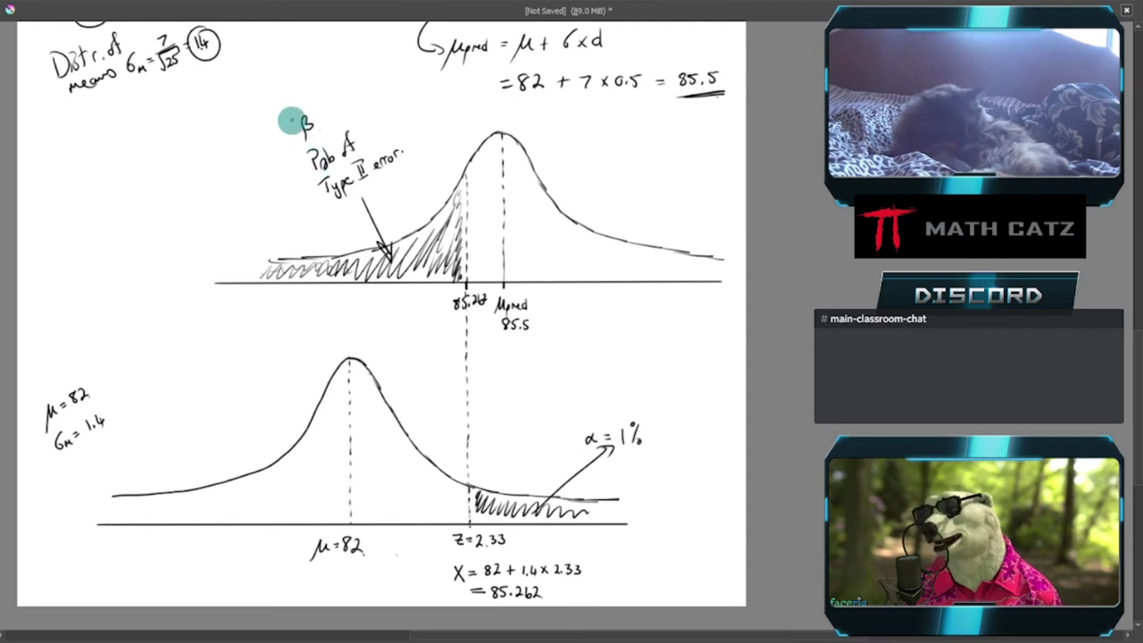
mouse_move(289, 120)
left_mouse_down()
mouse_move(291, 143)
mouse_move(327, 139)
left_mouse_up()
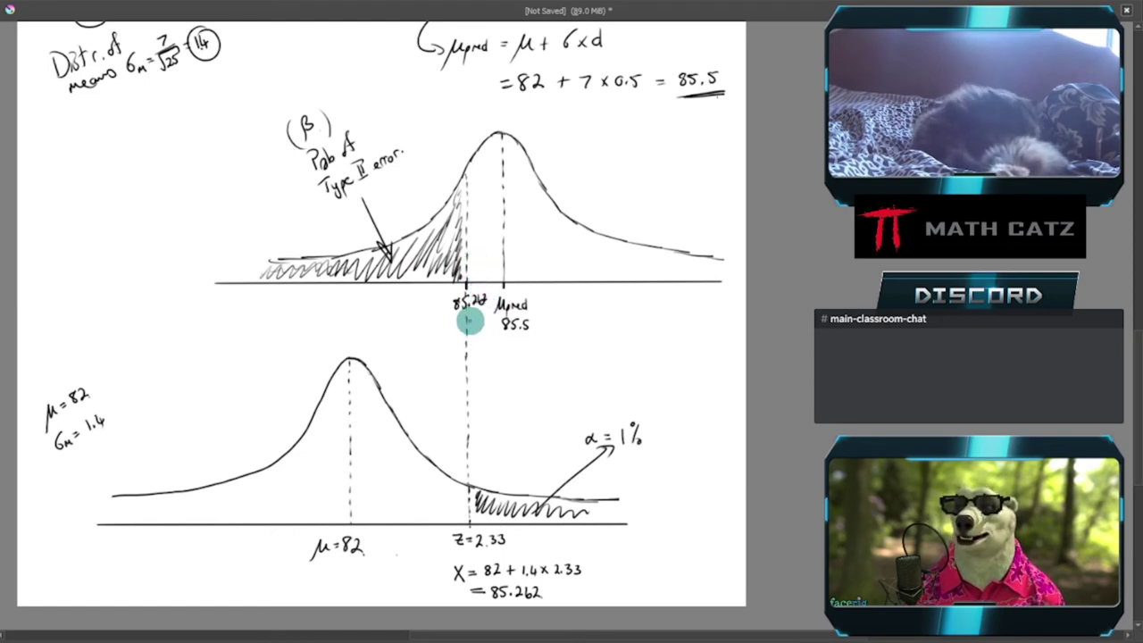
left_click_drag(469, 318, 517, 357)
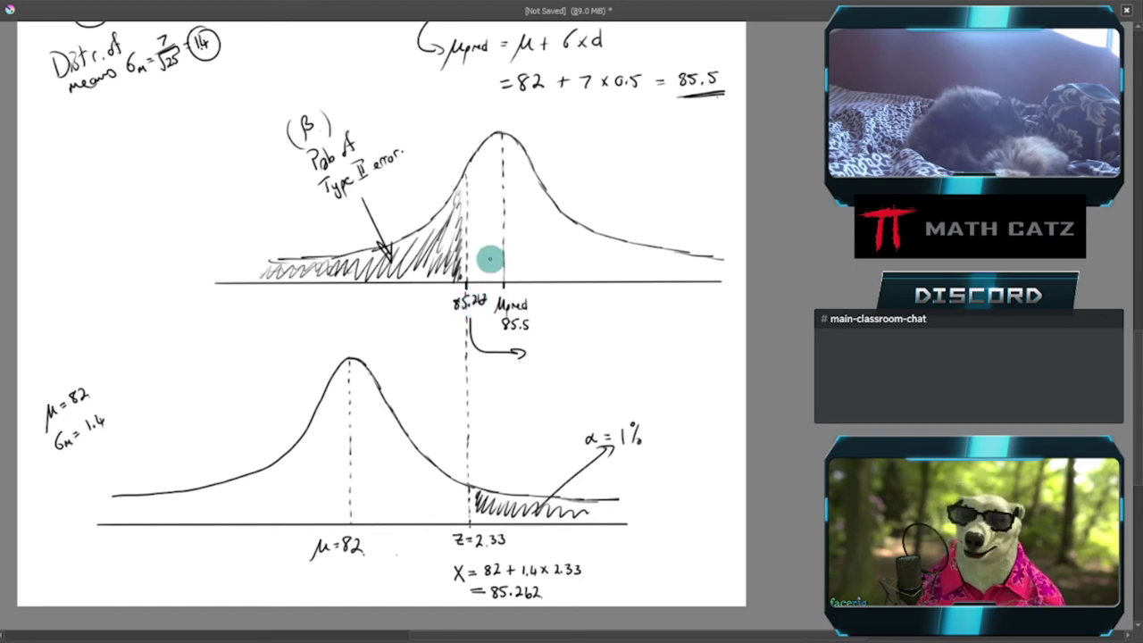
Write z = (85.262 − 85.5)/1.4 = −0.17 at the curved arrow's end
left_click_drag(533, 344, 557, 350)
mouse_move(547, 355)
left_mouse_down()
mouse_move(573, 330)
mouse_move(662, 334)
left_mouse_up()
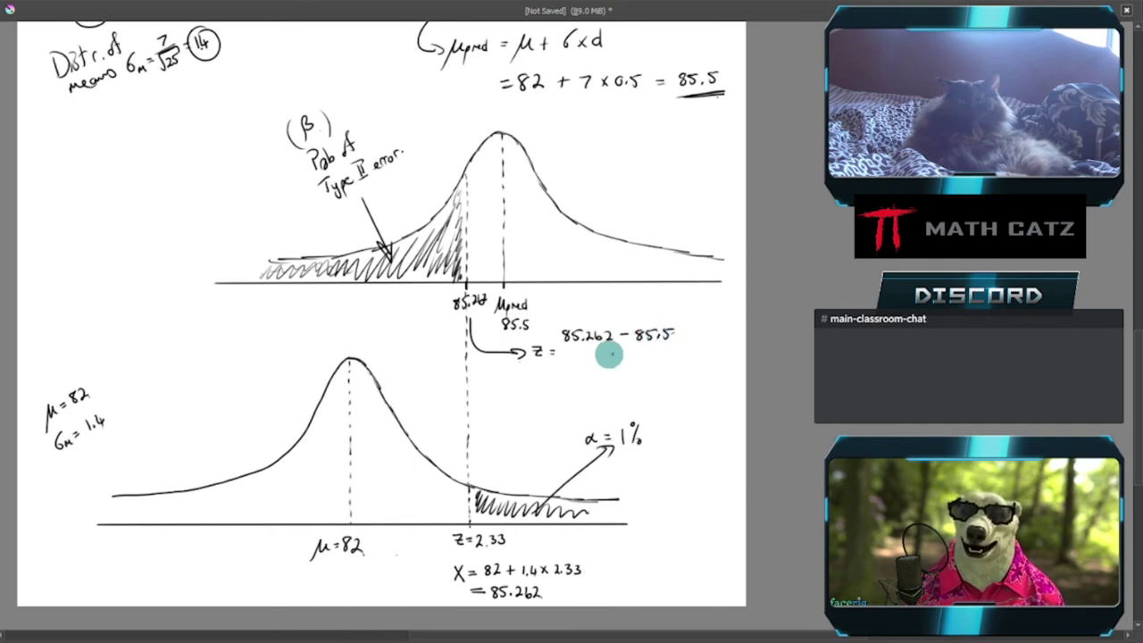
left_click_drag(564, 349, 677, 347)
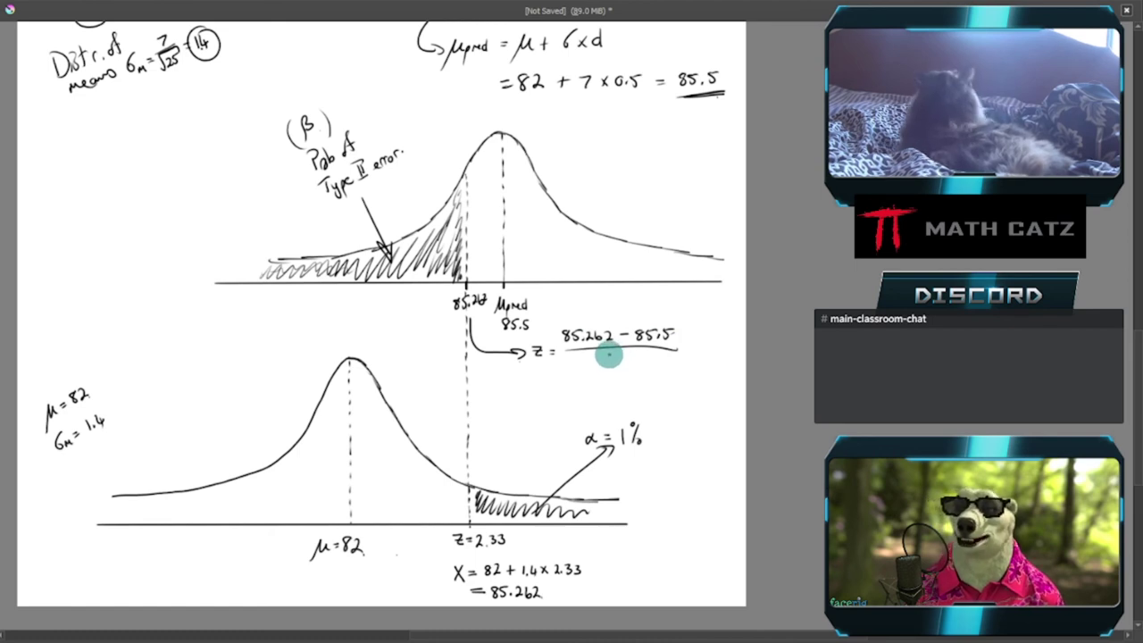
left_click_drag(608, 356, 612, 359)
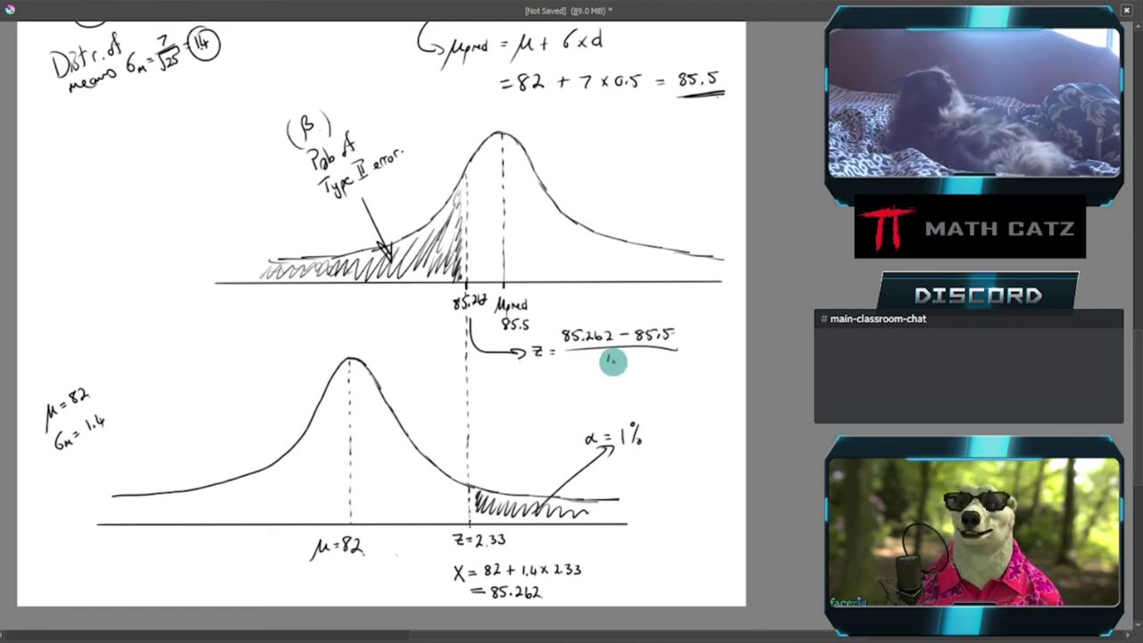
left_click_drag(613, 360, 688, 351)
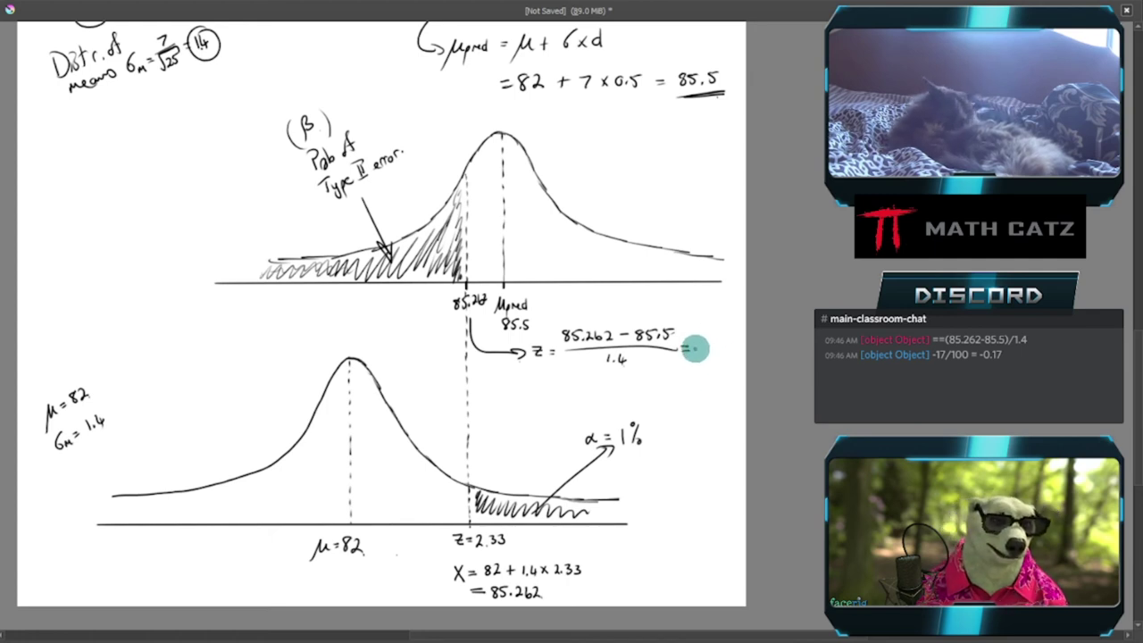
left_click_drag(688, 347, 737, 348)
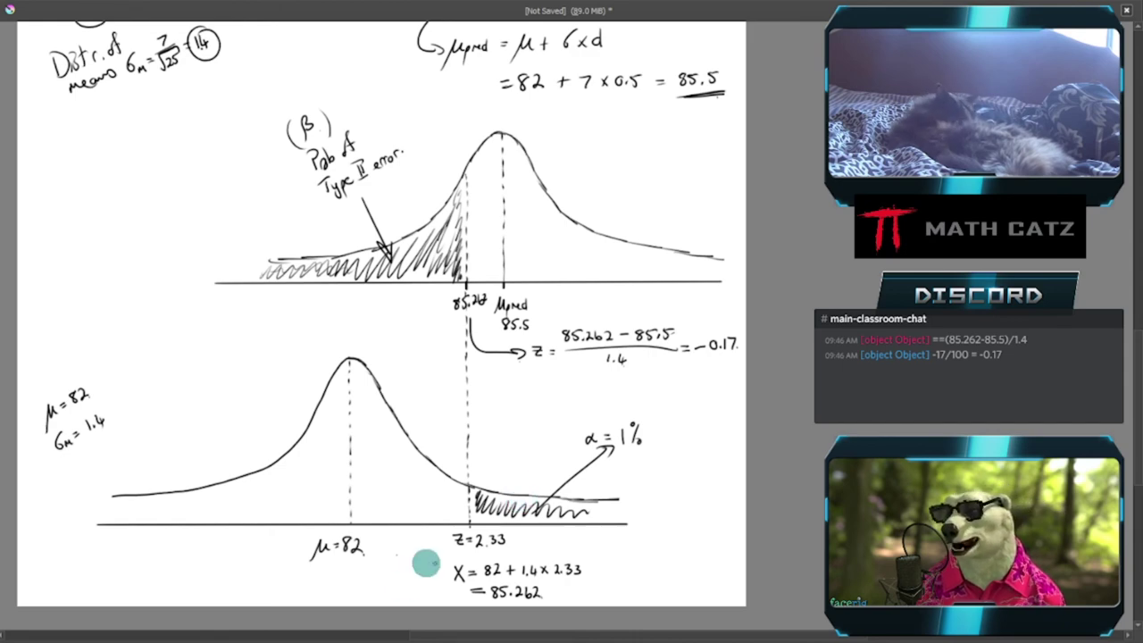
Open DataTables.pdf and bring Table A-1's z = .17 row into view
mouse_move(313, 636)
left_click(430, 610)
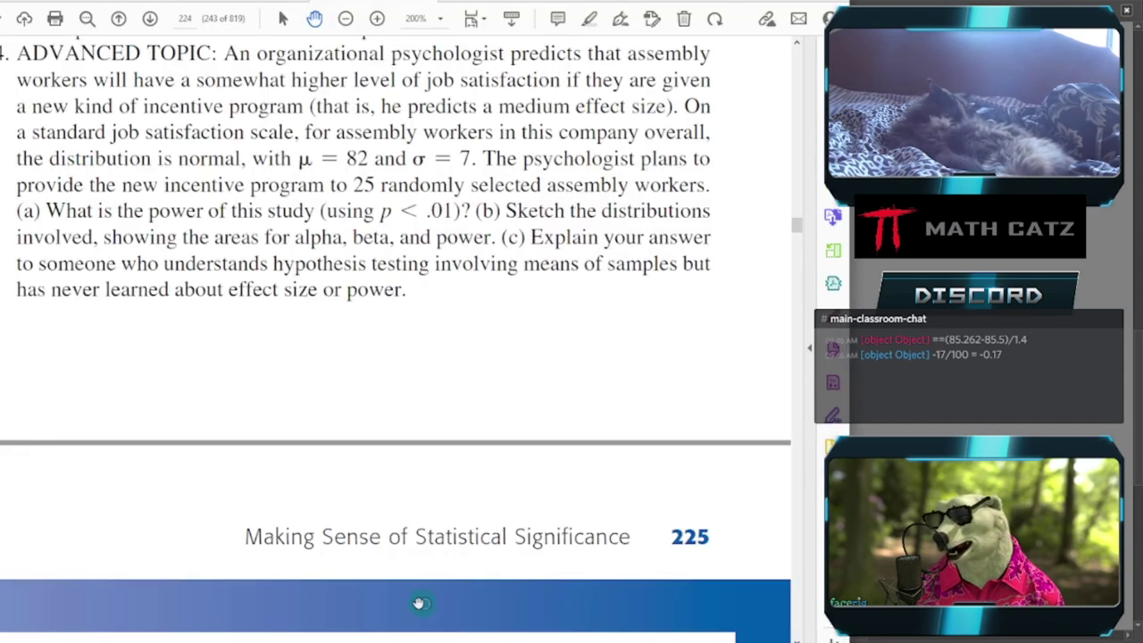
mouse_move(354, 635)
left_click(322, 623)
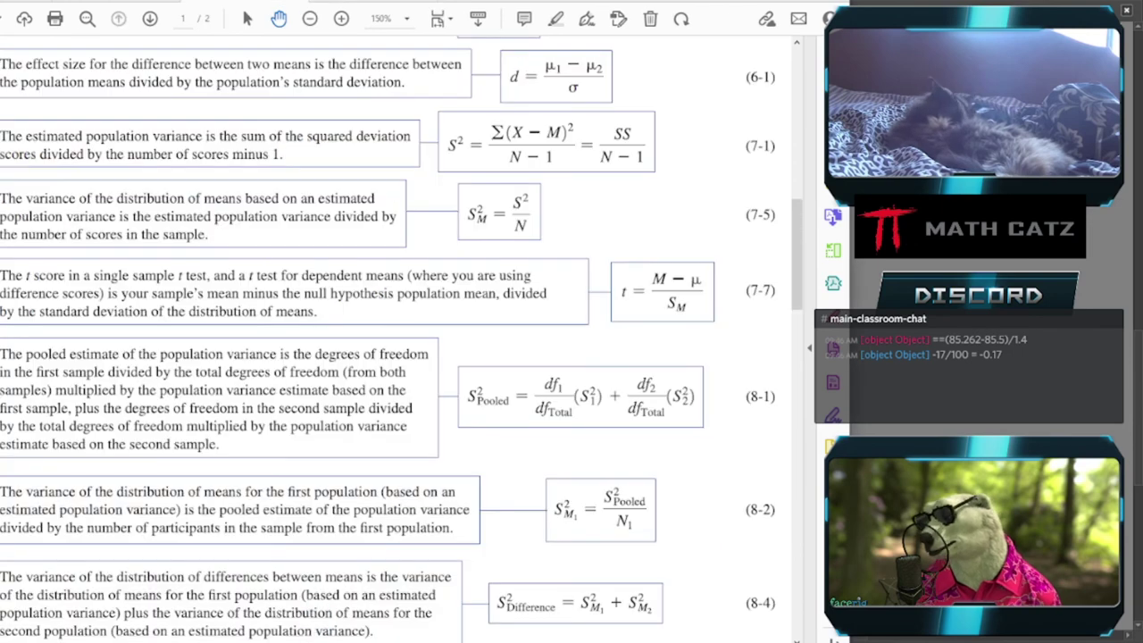
left_click(218, 610)
left_click_drag(423, 283, 419, 431)
scroll(419, 431, "up", 20)
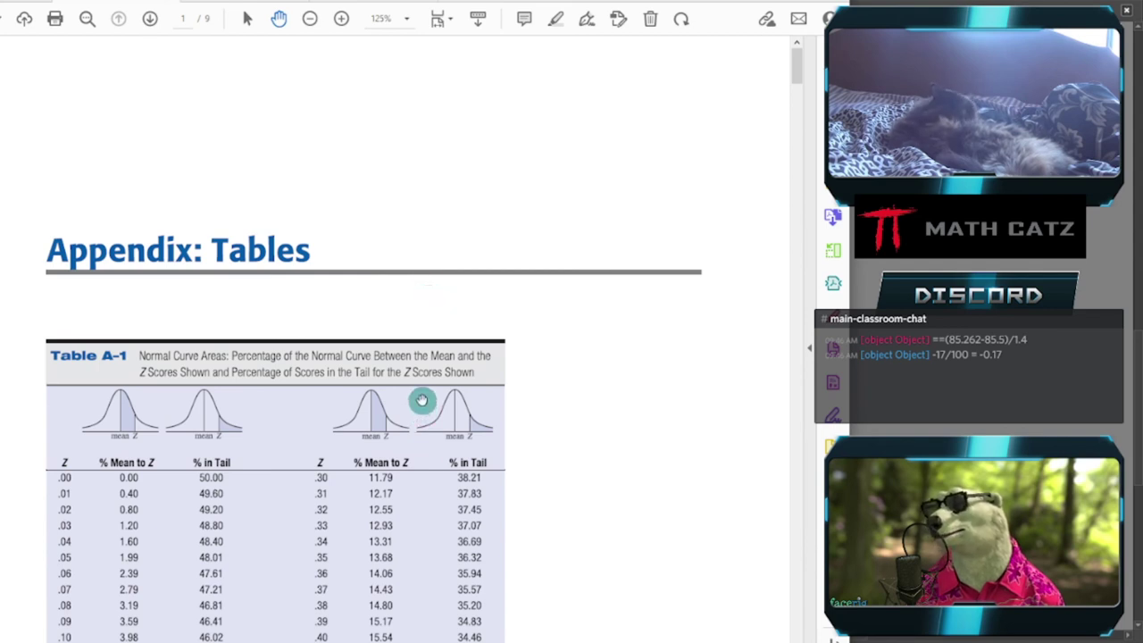
scroll(419, 384, "down", 6)
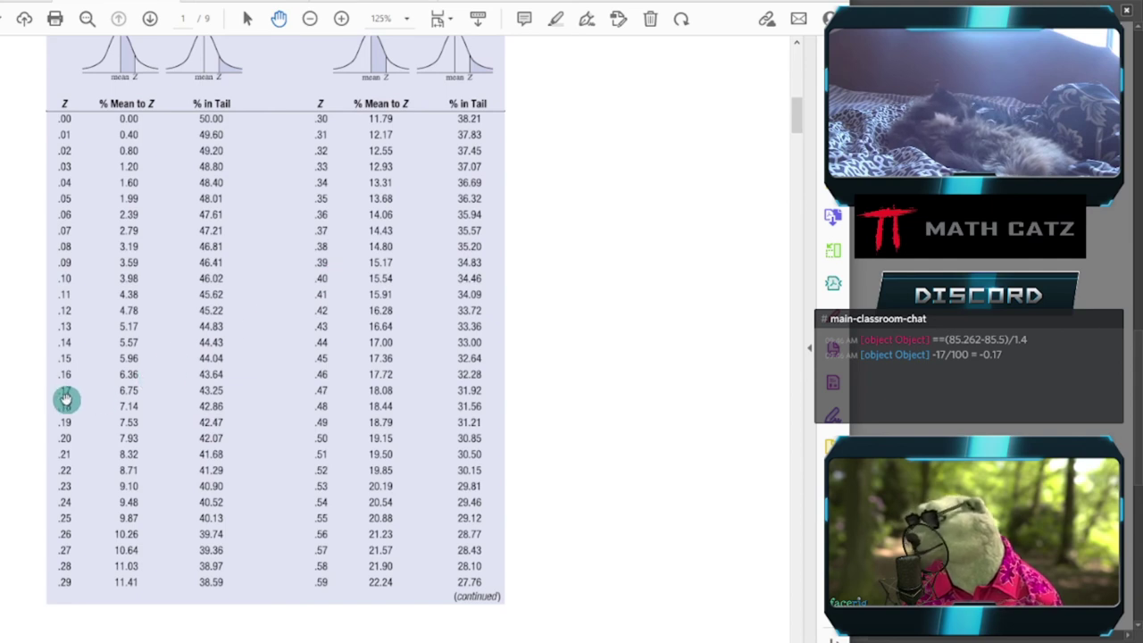
scroll(71, 398, "up", 2)
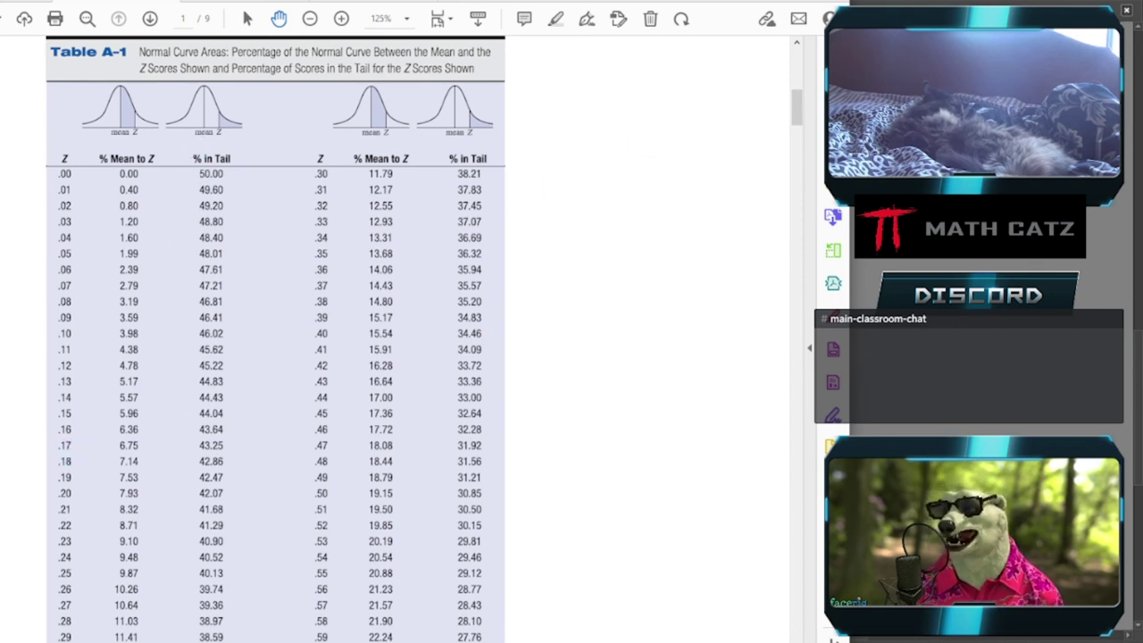
Return to the whiteboard after rechecking the z = .17 entry in Table A-1
key("alt+Tab")
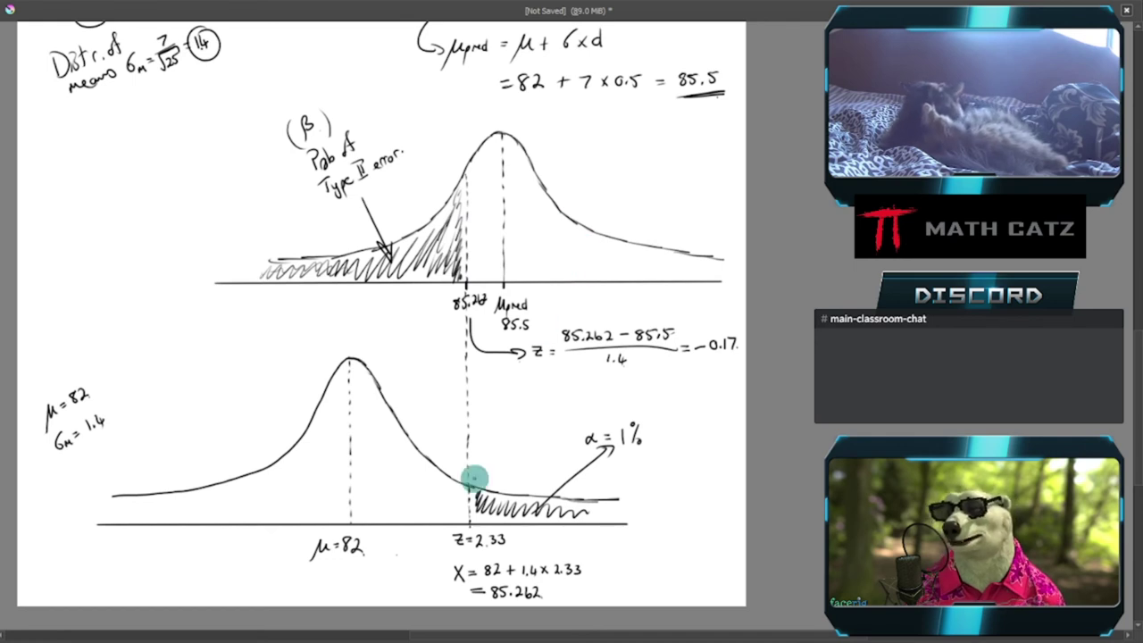
left_click(211, 609)
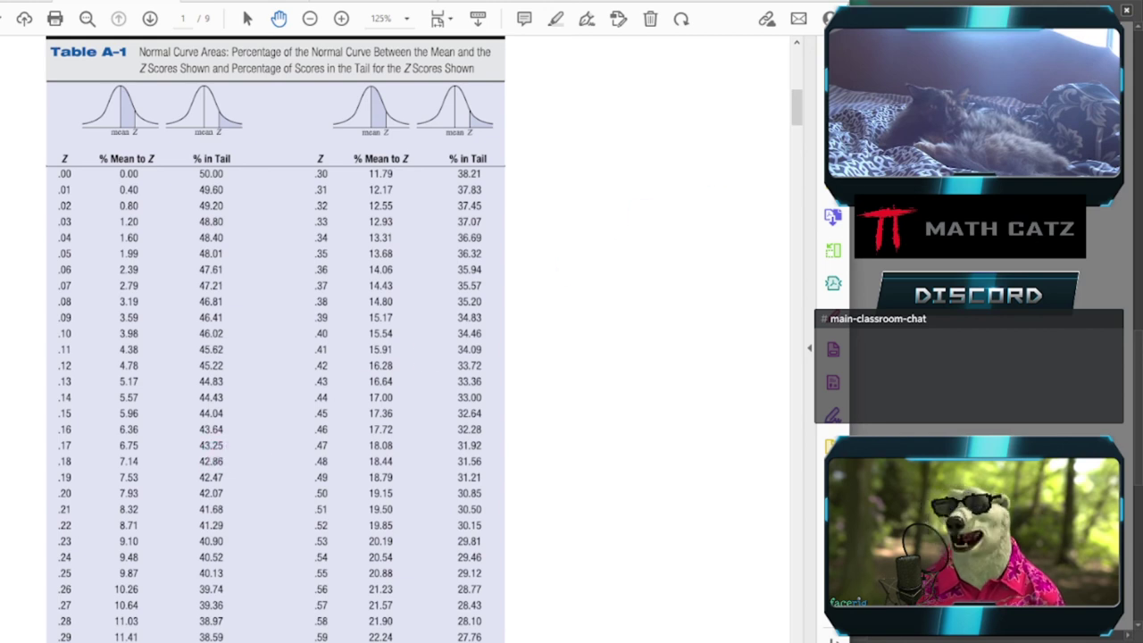
key("alt+Tab")
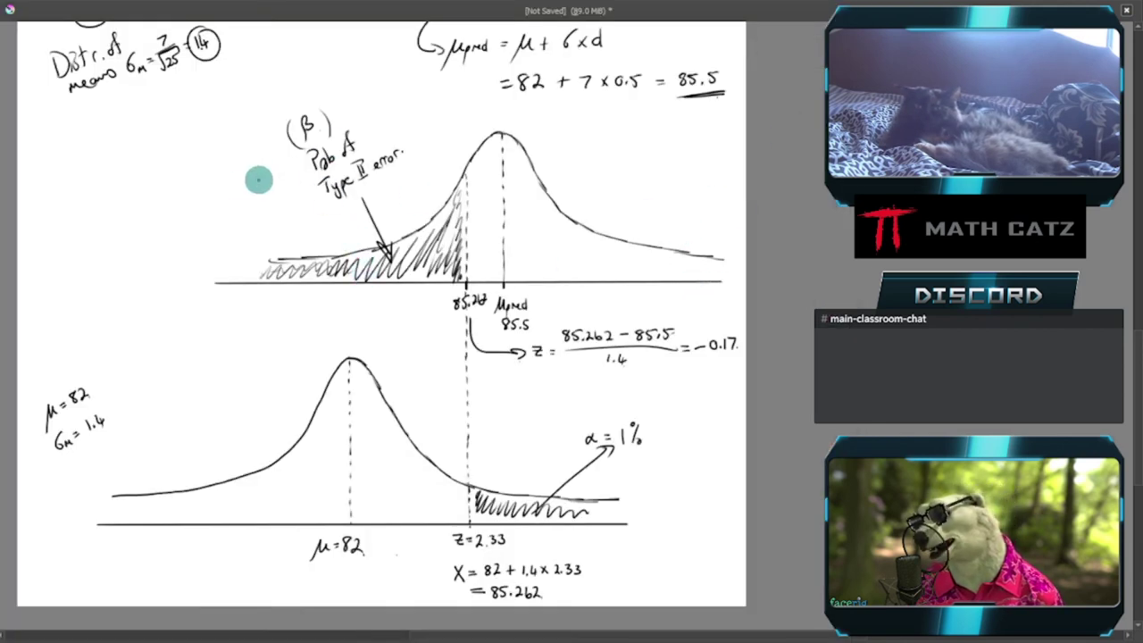
Mark β as 43.25% and loop-scribble the power region right of 85.262, with an arrow out
mouse_move(238, 189)
left_mouse_down()
mouse_move(287, 161)
mouse_move(278, 196)
left_mouse_up()
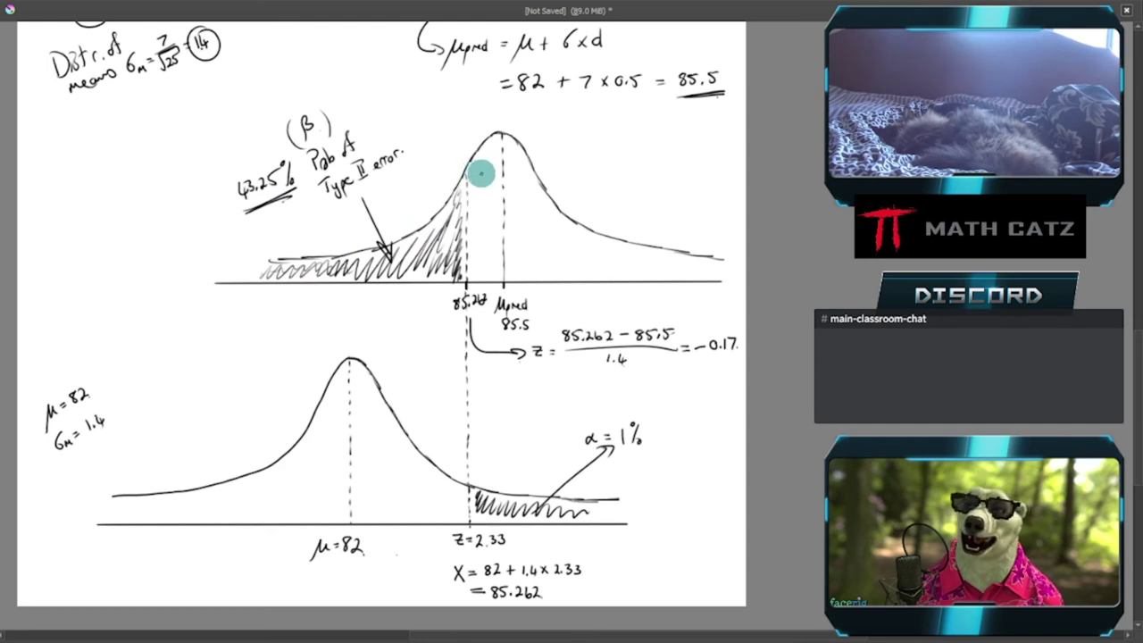
mouse_move(490, 174)
left_mouse_down()
mouse_move(515, 199)
mouse_move(527, 273)
mouse_move(583, 256)
mouse_move(662, 266)
left_mouse_up()
mouse_move(541, 228)
left_mouse_down()
mouse_move(571, 194)
mouse_move(591, 191)
left_mouse_up()
Write Power = 100% − β = 56.75% at the arrow's end
mouse_move(577, 142)
left_mouse_down()
mouse_move(663, 152)
mouse_move(668, 130)
mouse_move(703, 158)
left_mouse_up()
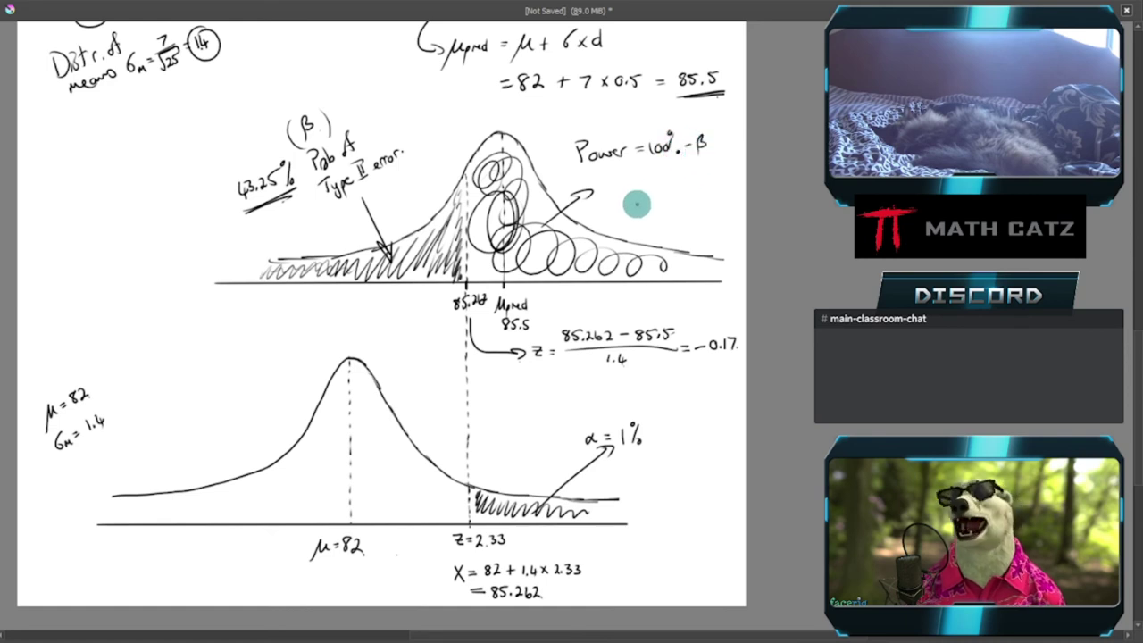
left_click_drag(639, 184, 646, 184)
left_click_drag(639, 188, 646, 189)
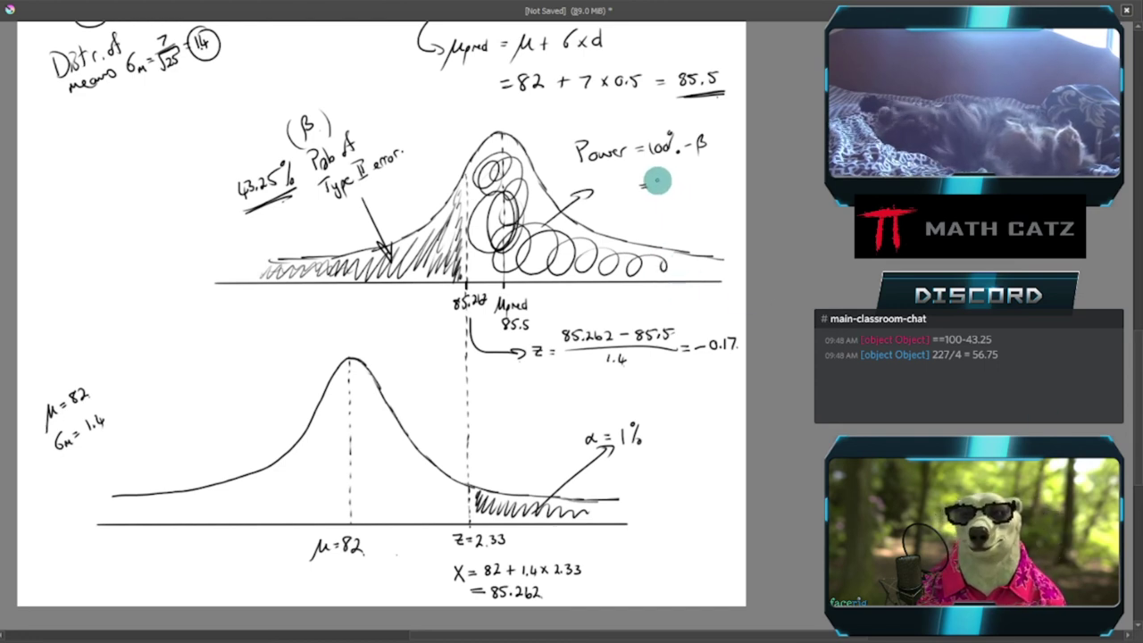
mouse_move(655, 179)
left_mouse_down()
mouse_move(681, 183)
mouse_move(711, 158)
mouse_move(724, 178)
mouse_move(684, 194)
mouse_move(719, 198)
left_mouse_up()
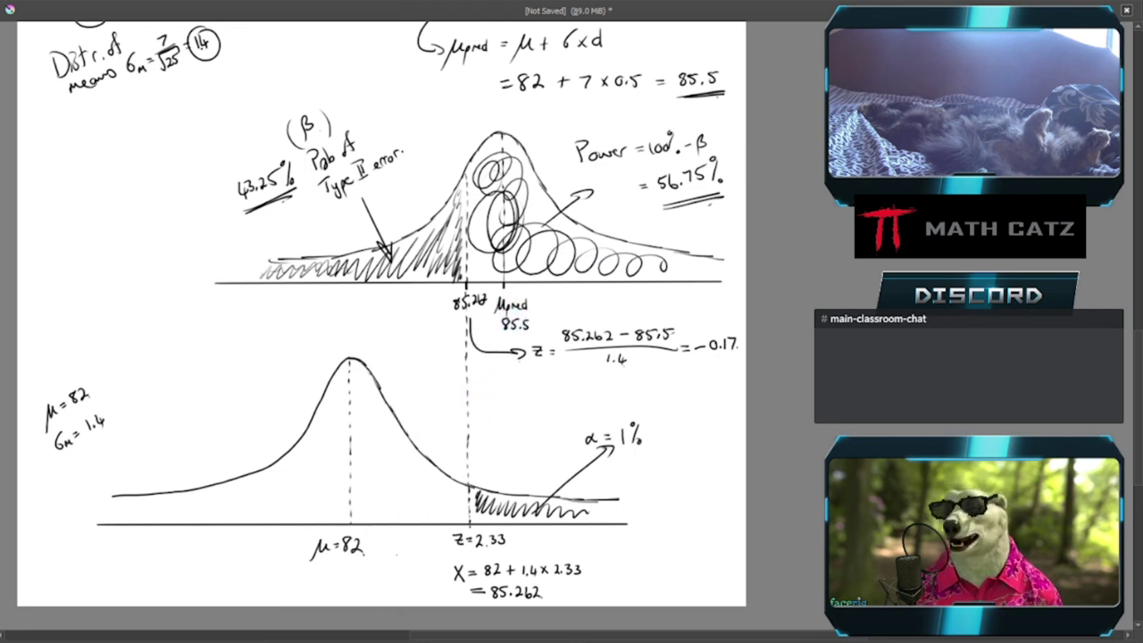
Bring the Acrobat textbook page with the assembly workers' job satisfaction problem to the front
left_click(372, 618)
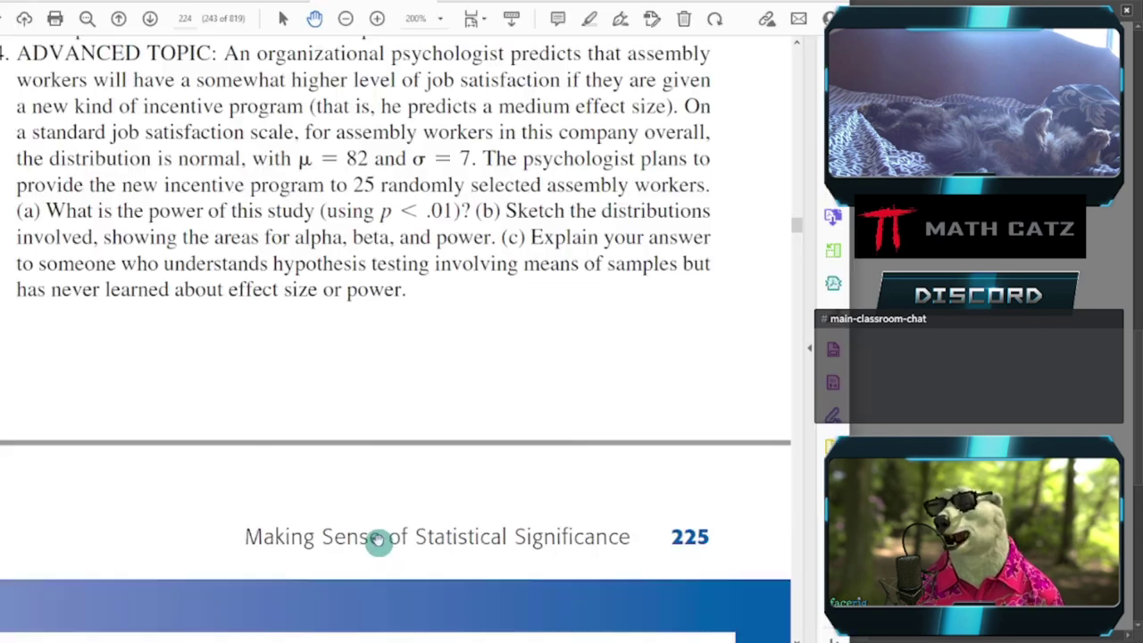
left_click(809, 348)
Switch from Acrobat Reader back to the whiteboard showing β = 43.25% and power = 56.75%
key("alt+Tab")
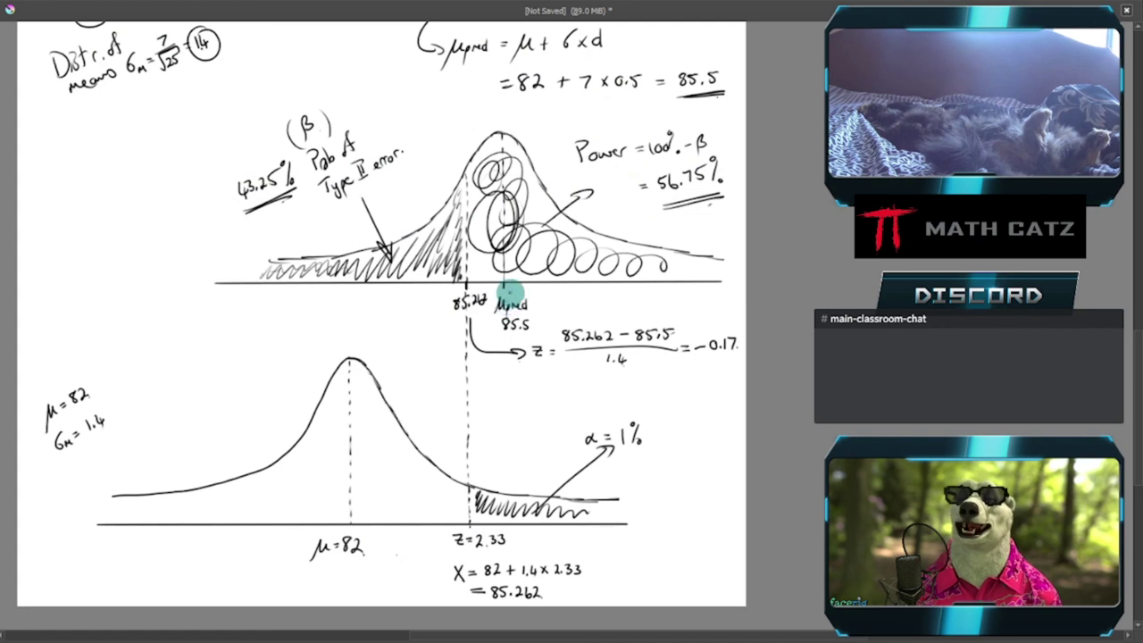